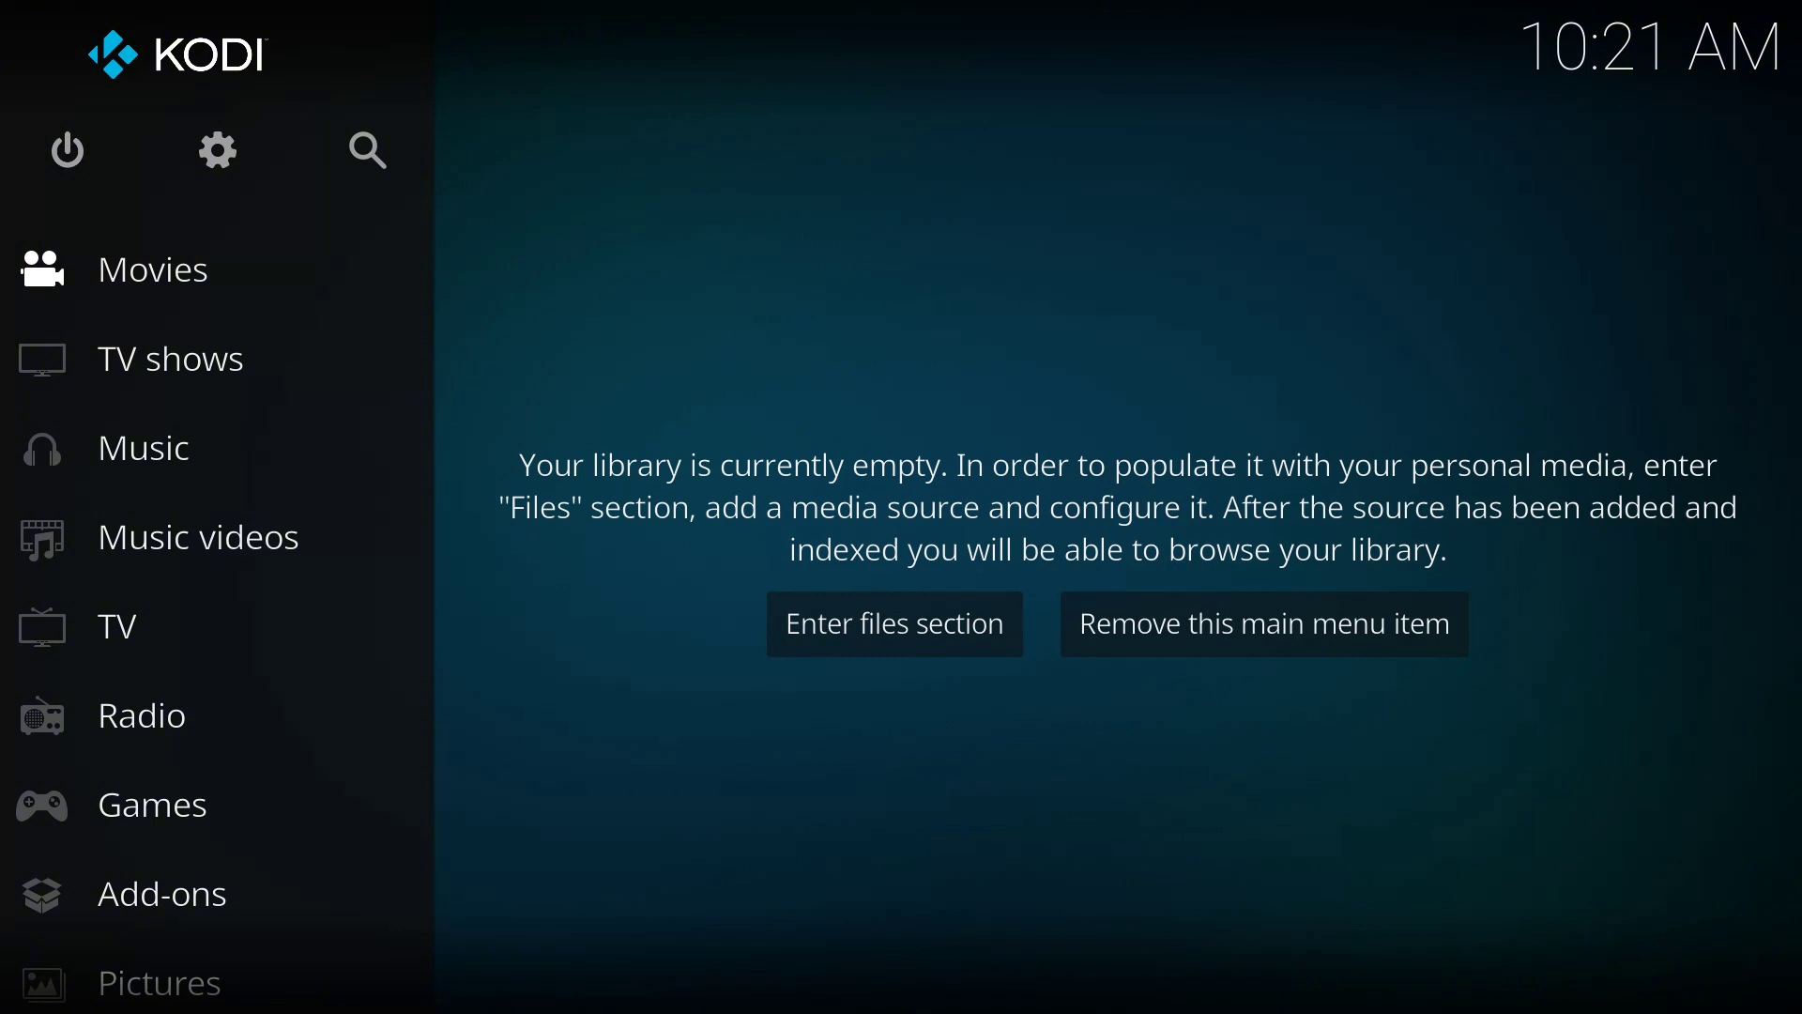
Allow installation of add-ons from unknown sources in the system settings and accept the warning.
click(233, 162)
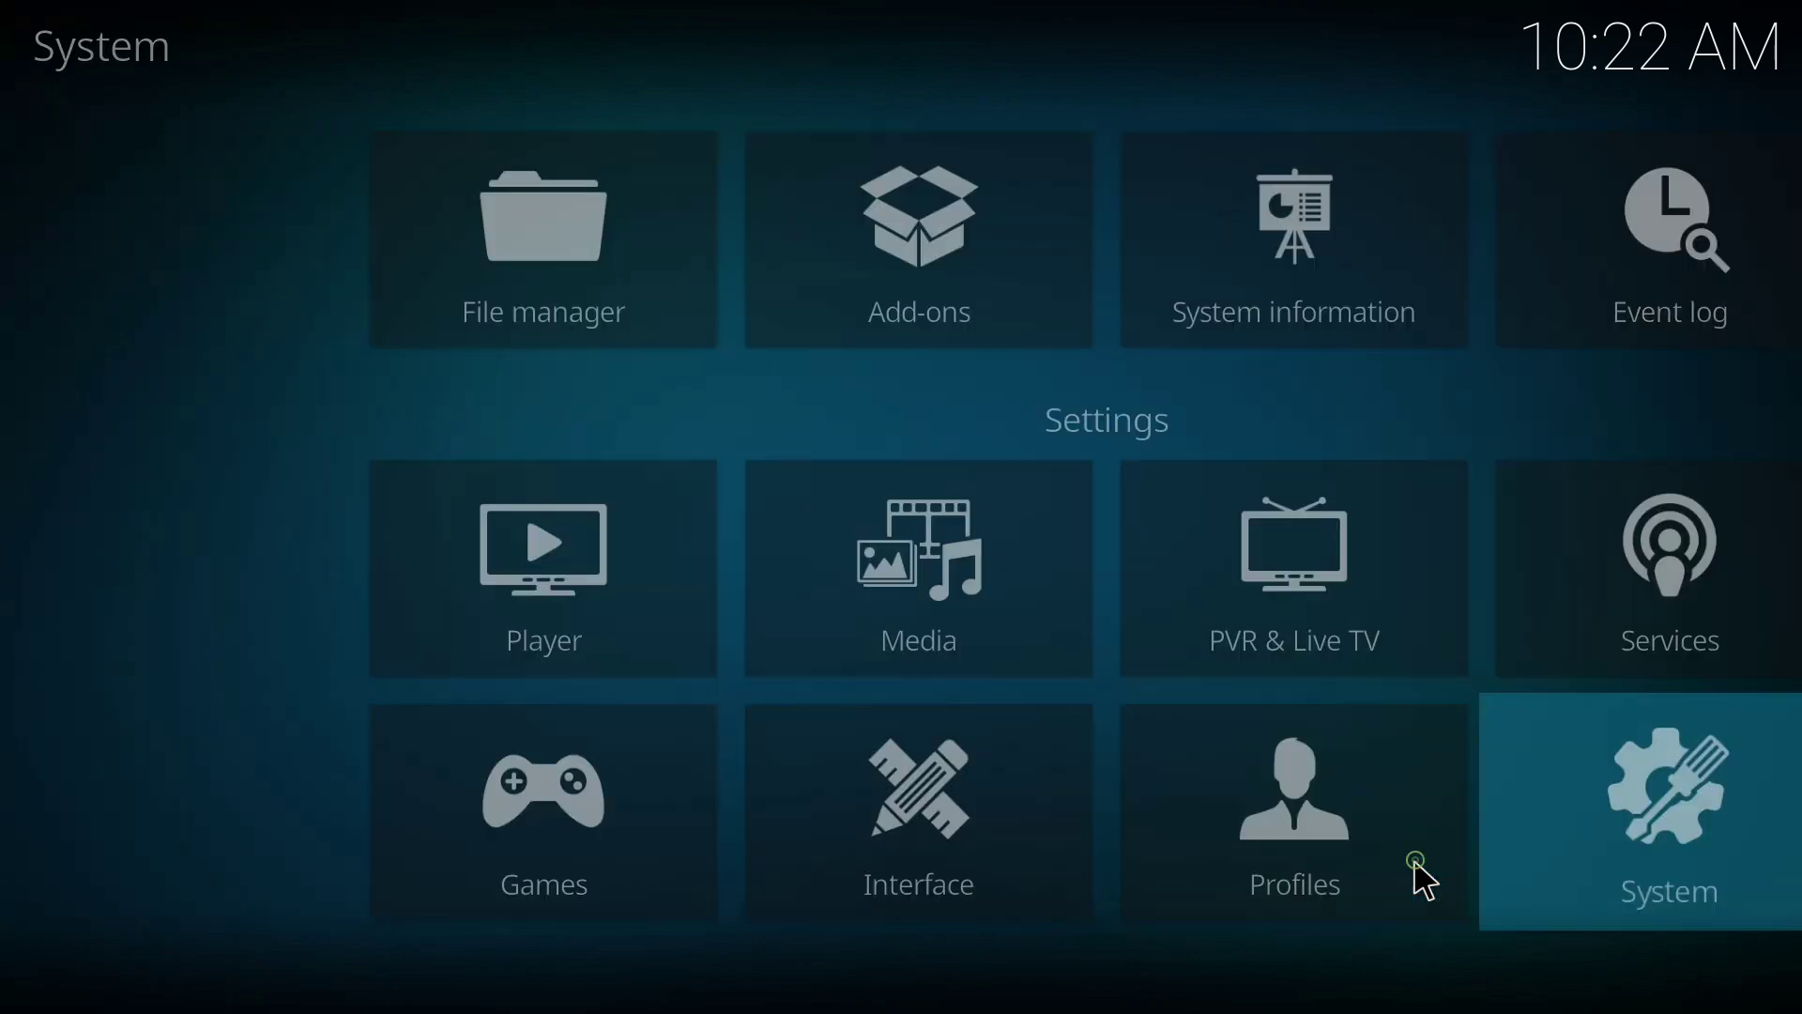
click(1425, 880)
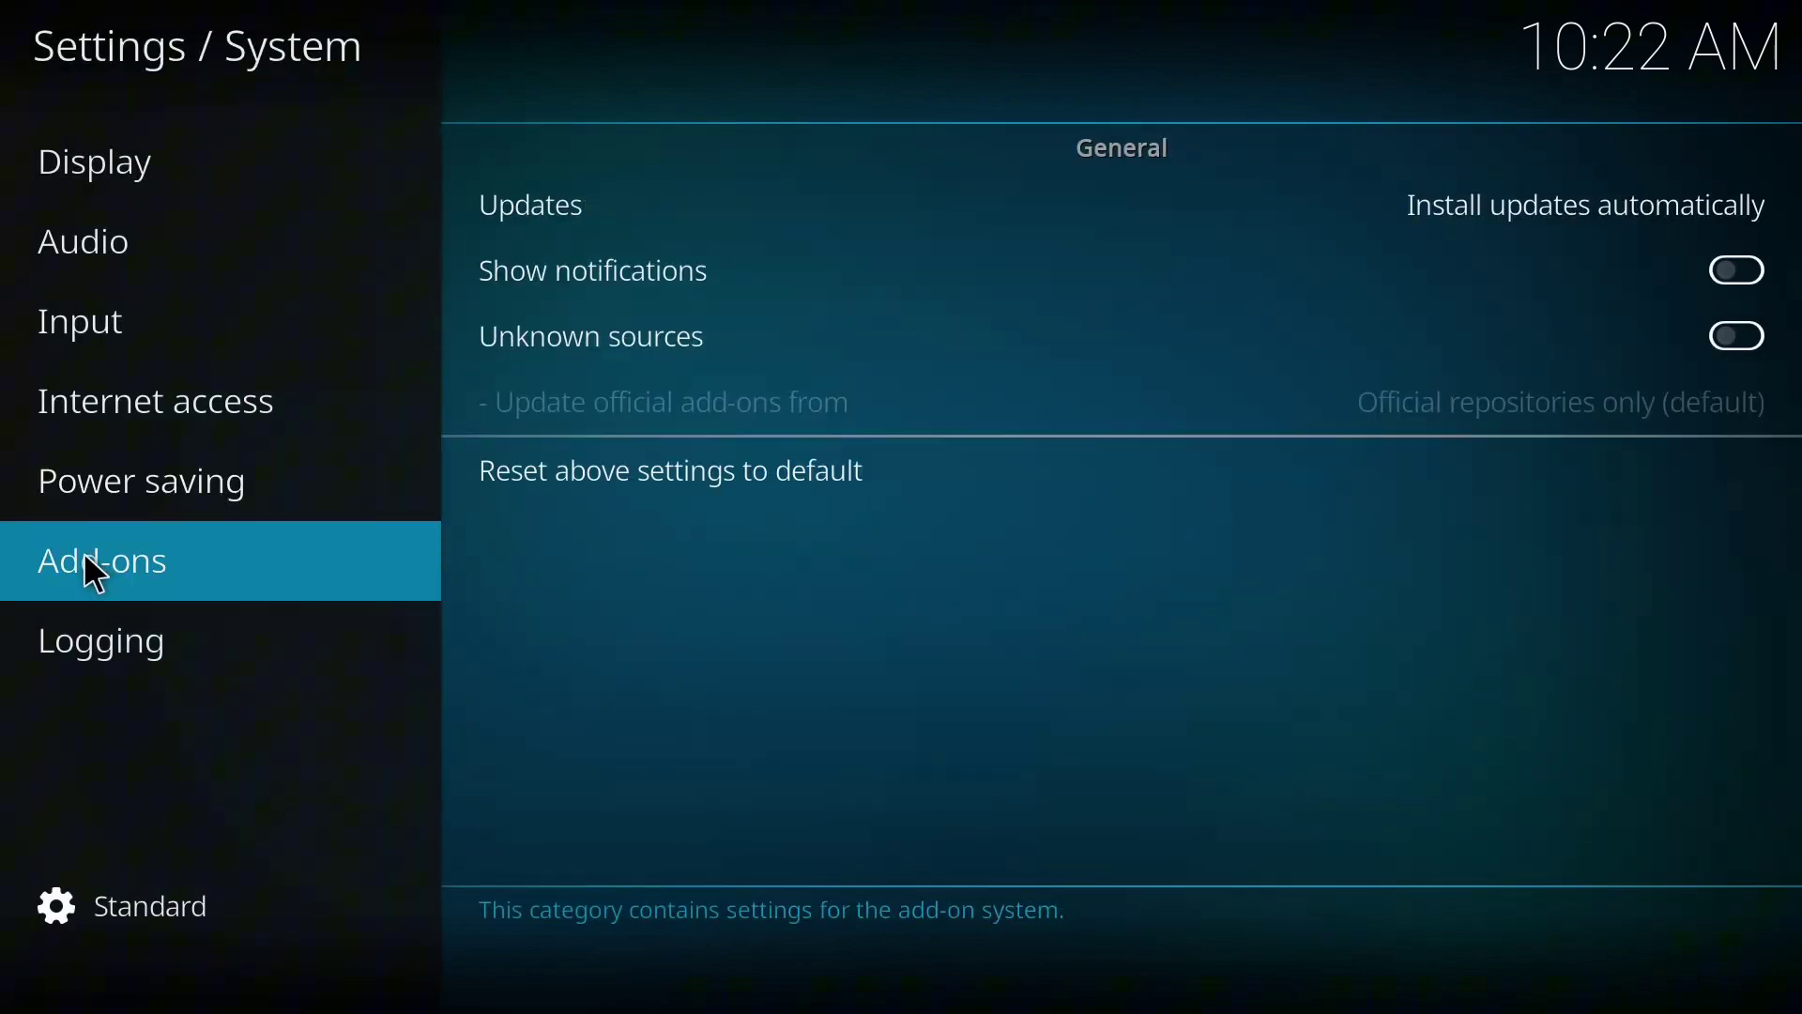
click(706, 345)
click(761, 642)
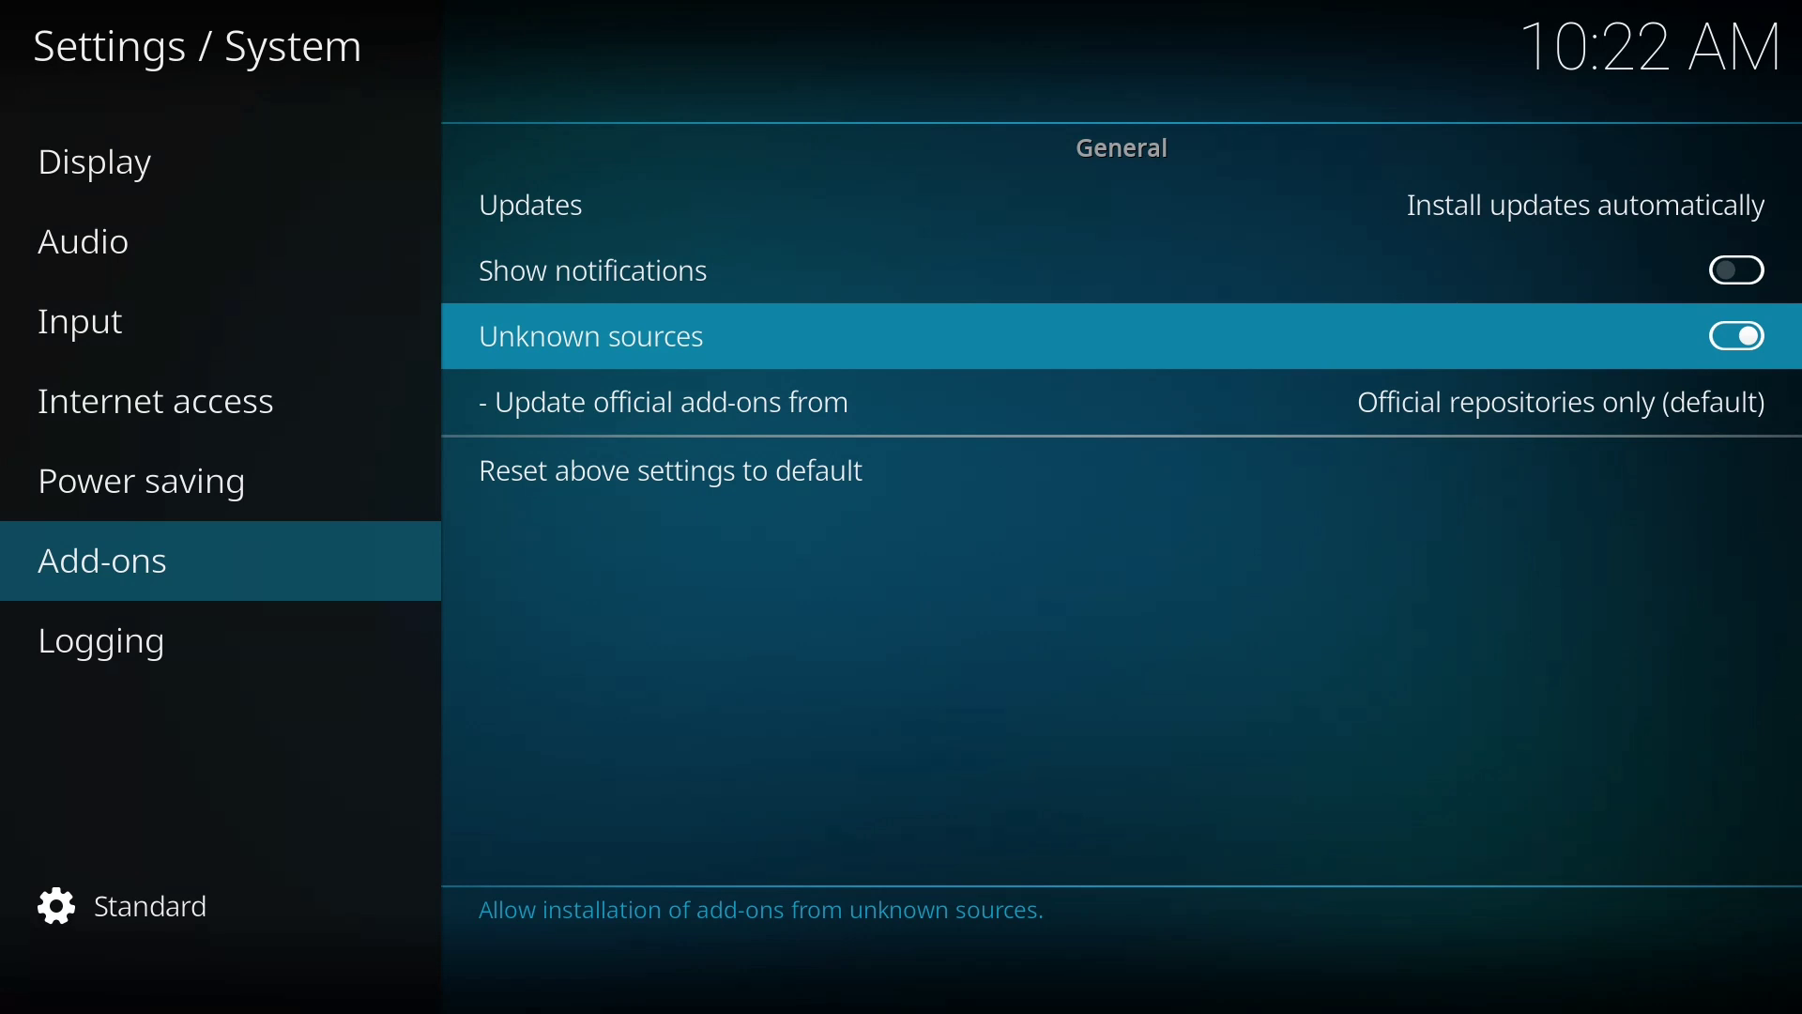
key(Escape)
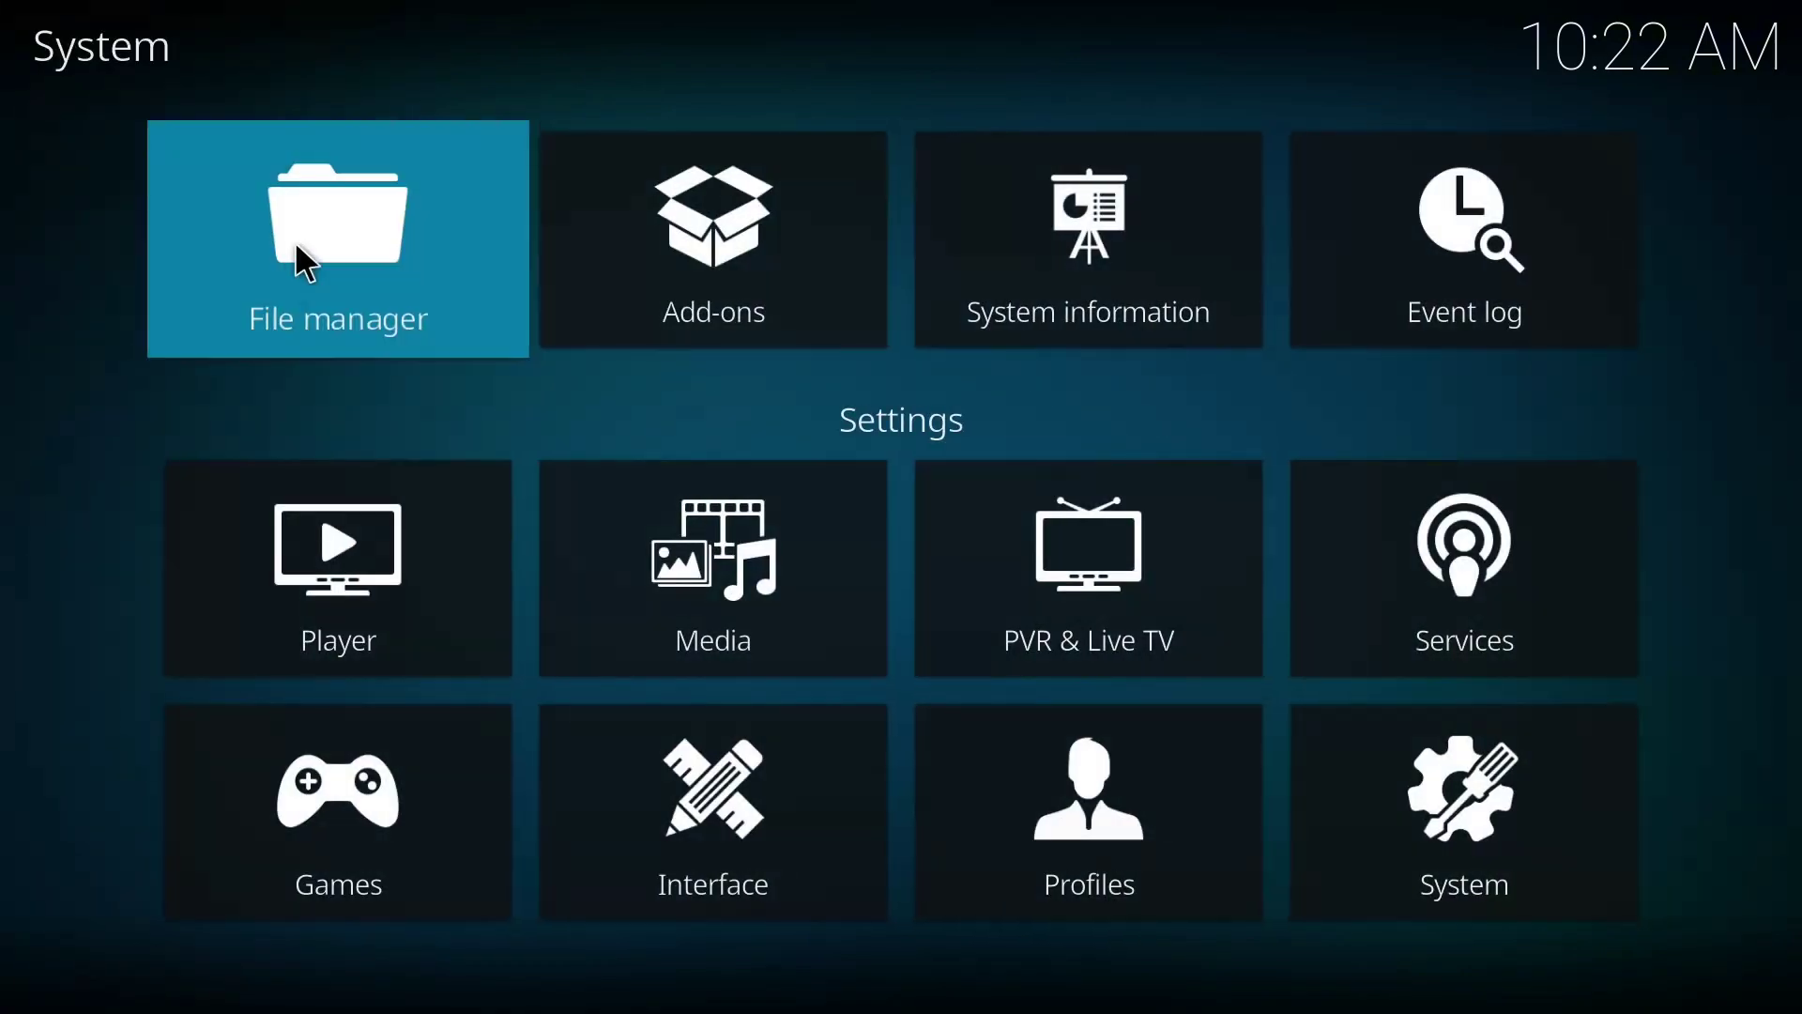
click(314, 241)
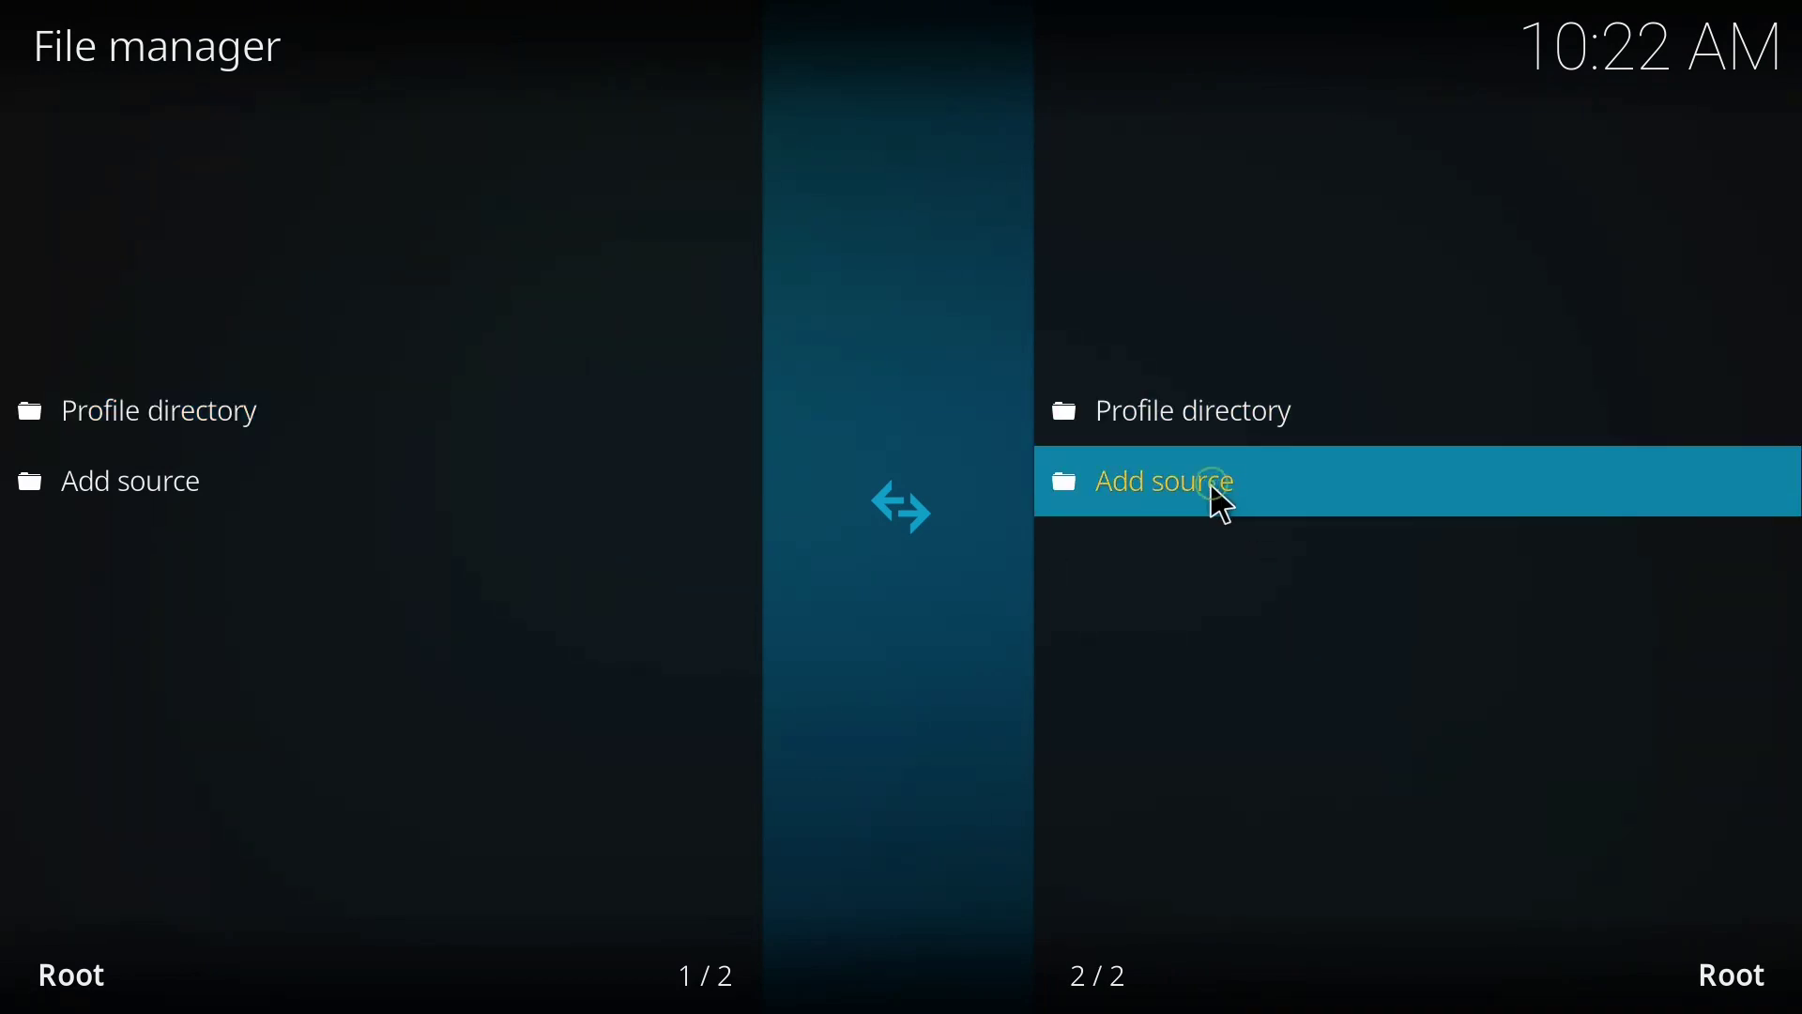
click(1208, 507)
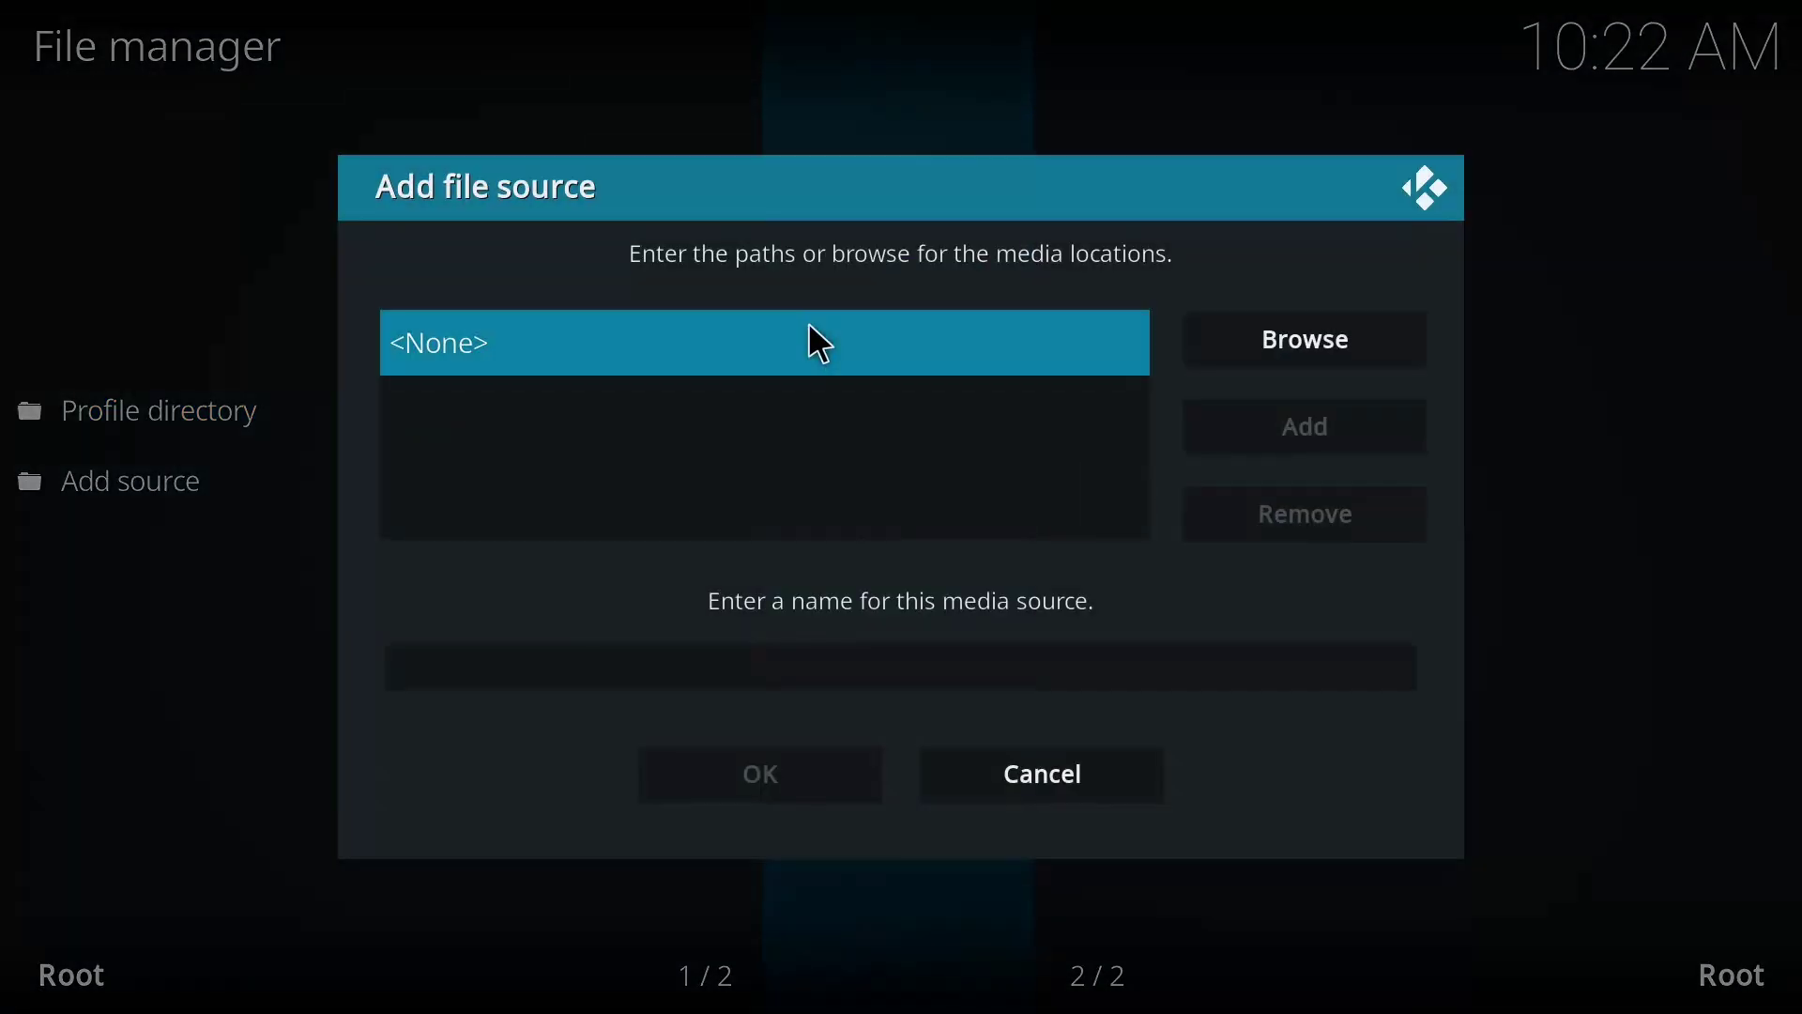
click(805, 340)
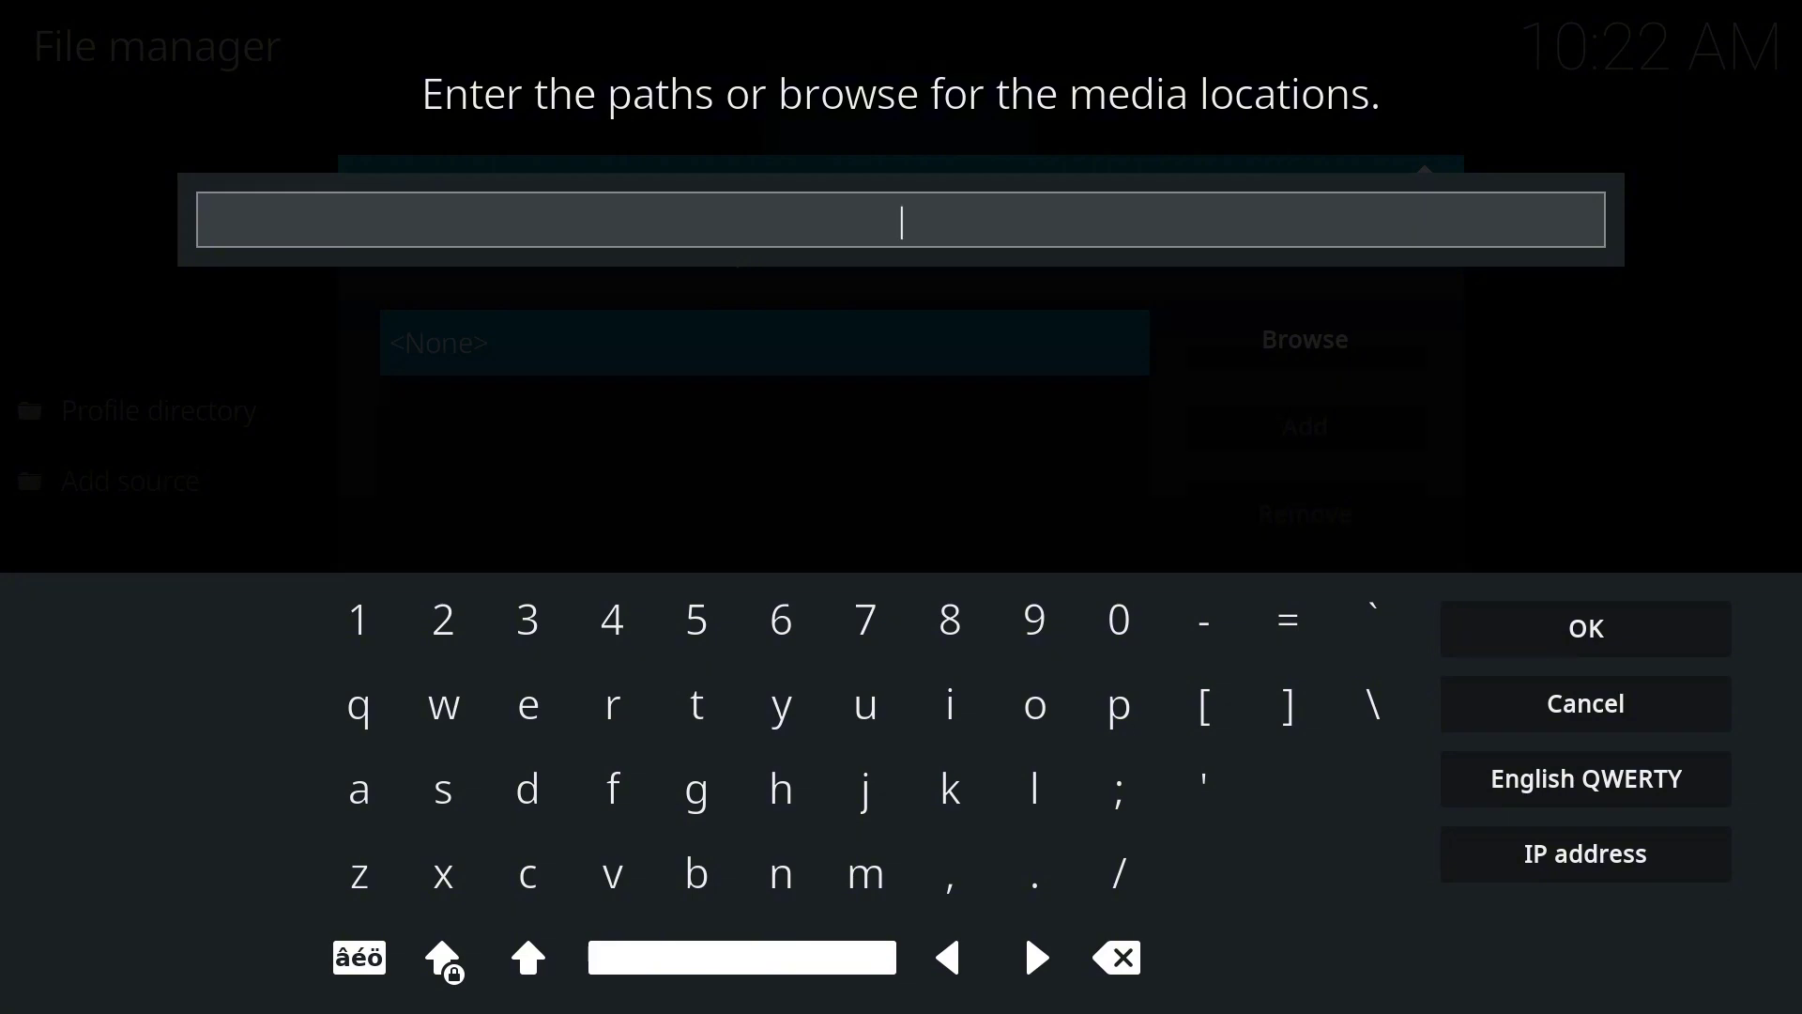
text(https://)
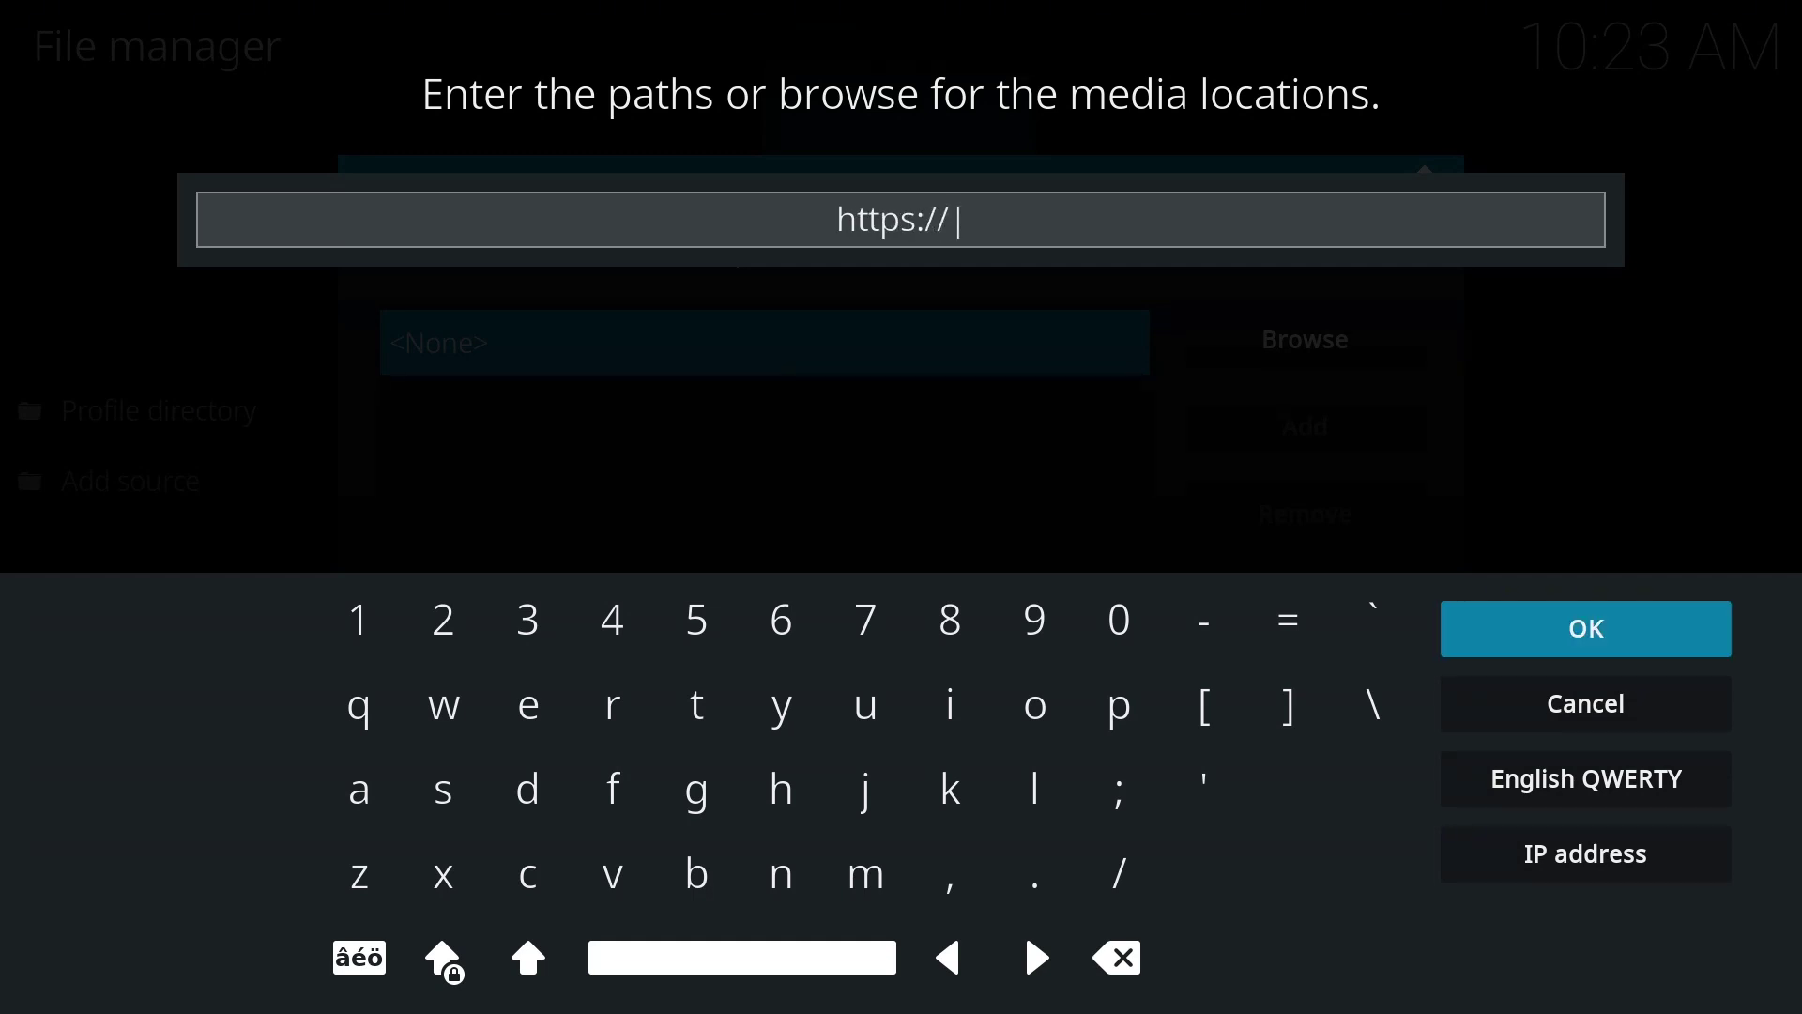
text(umbrella)
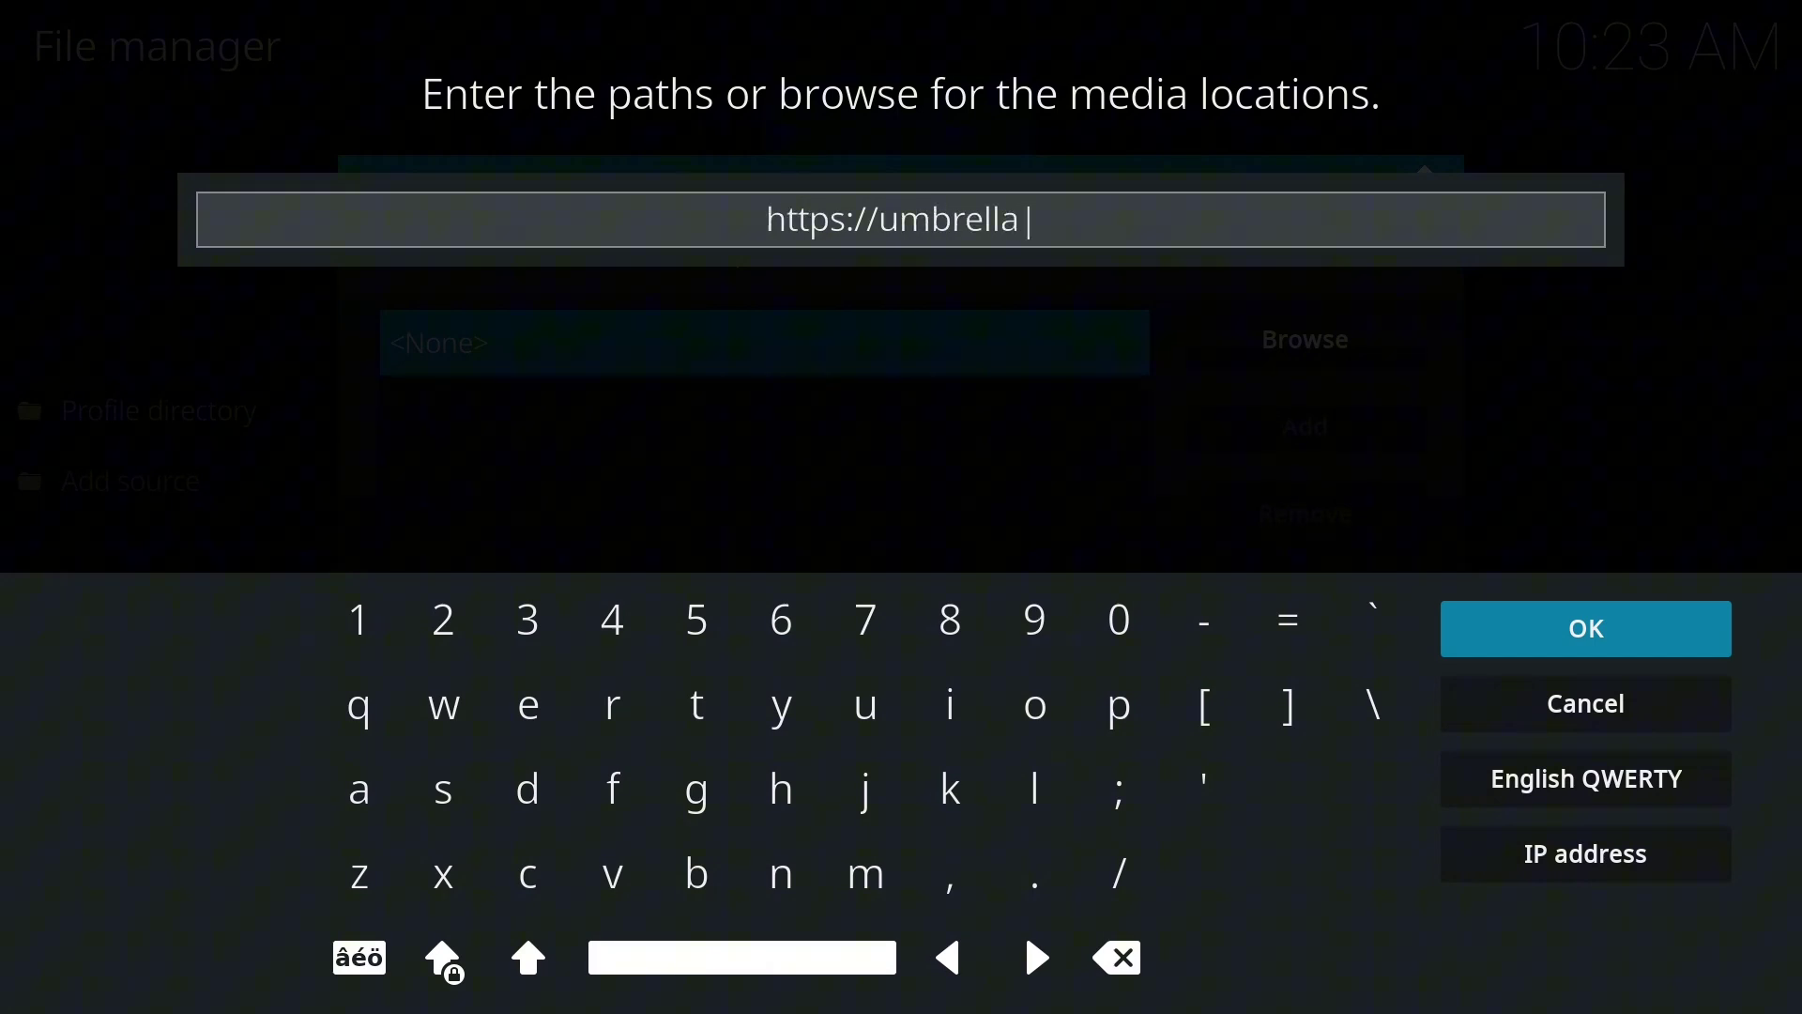
text(plug.github)
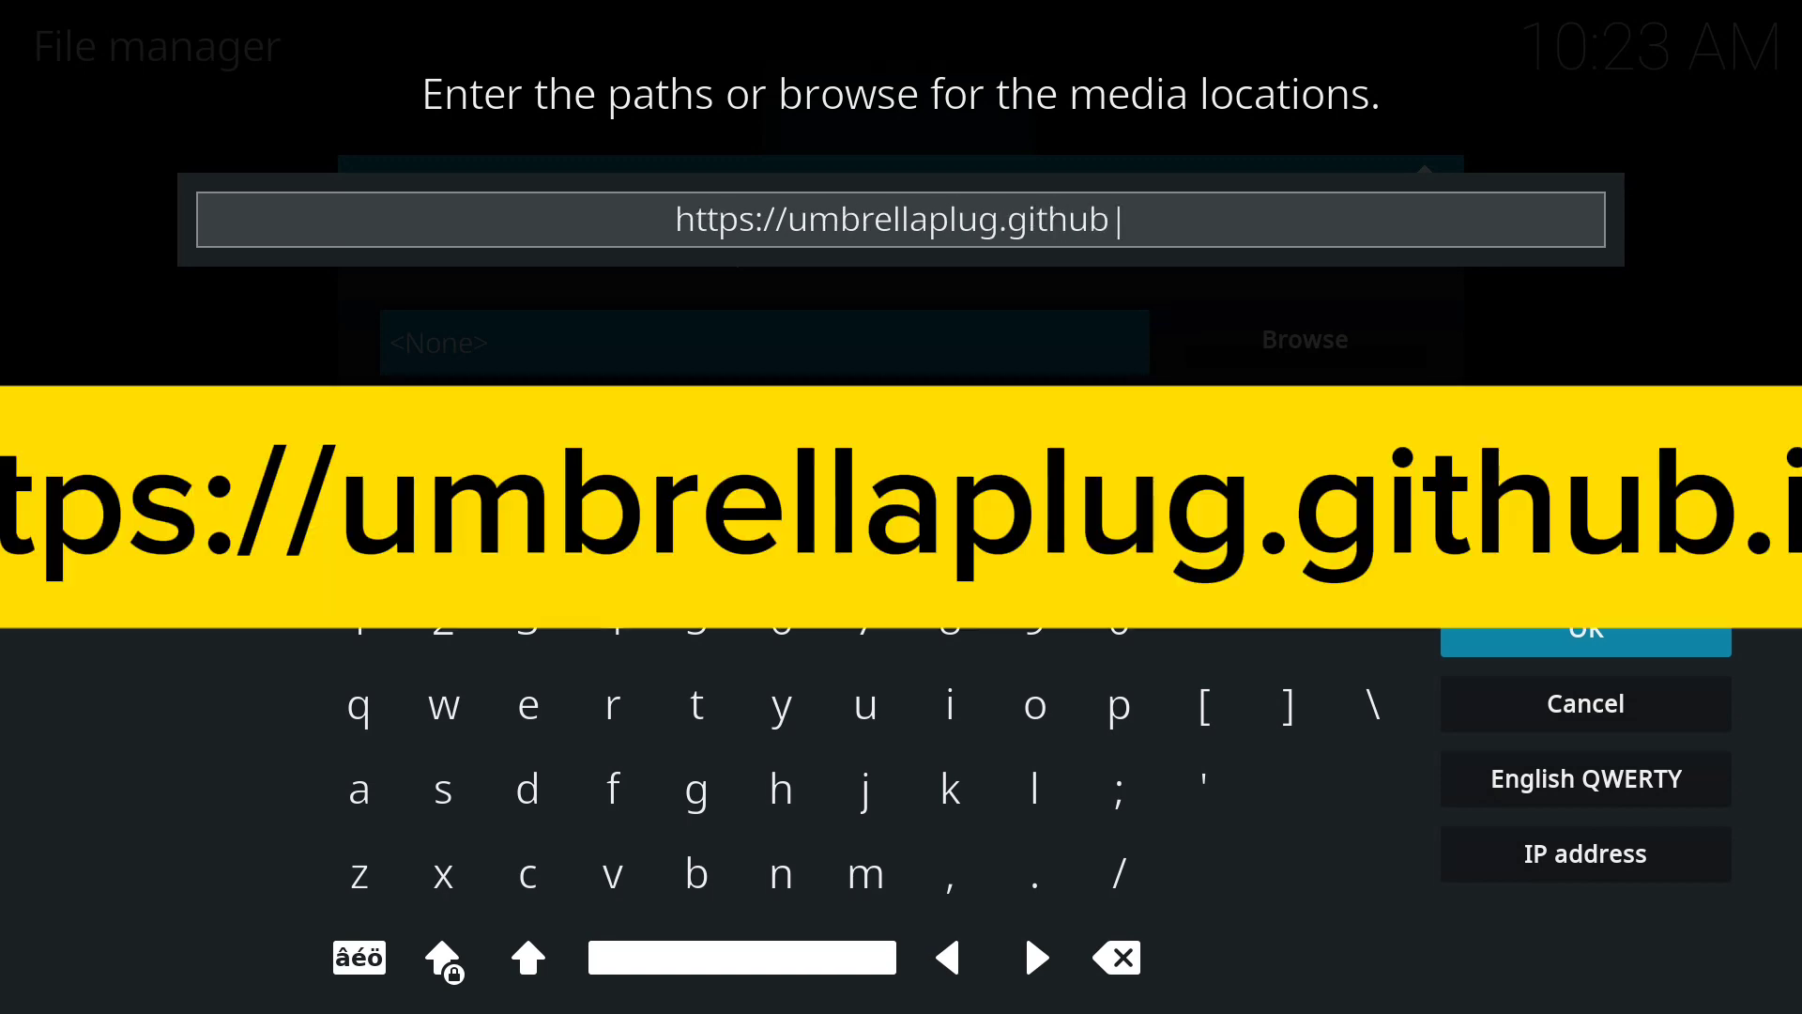
text(.io)
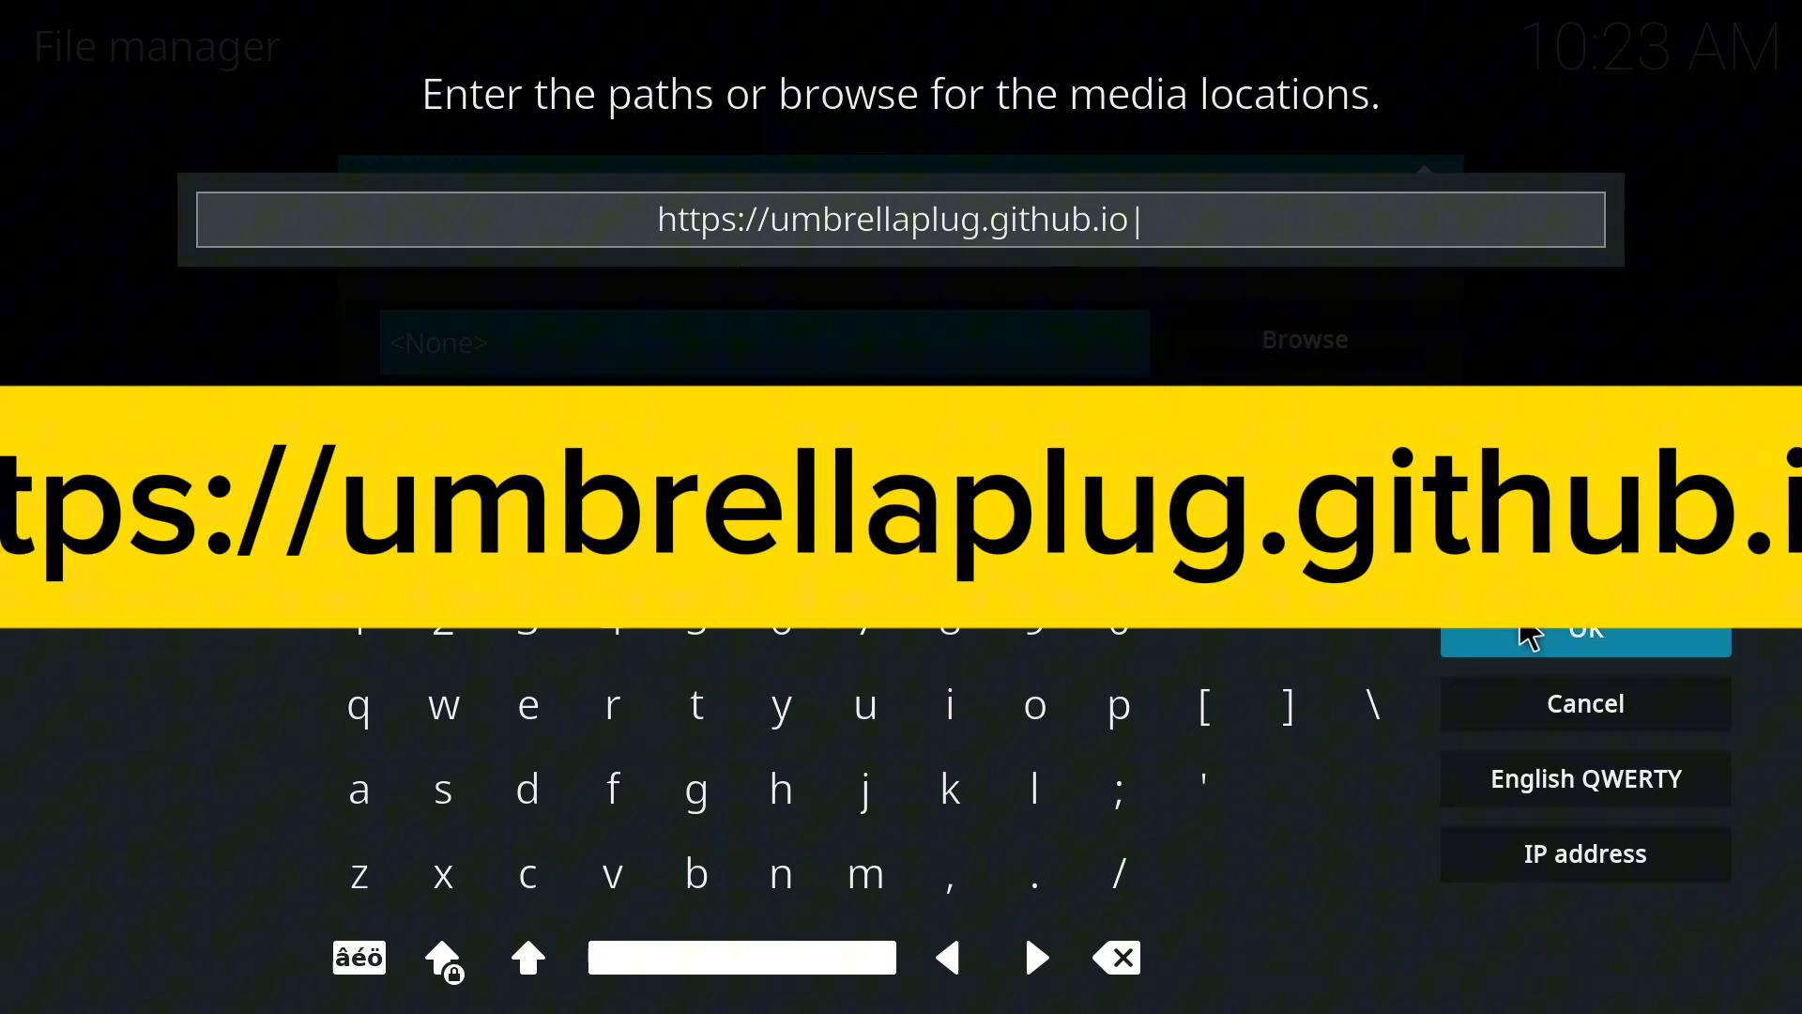
click(1513, 629)
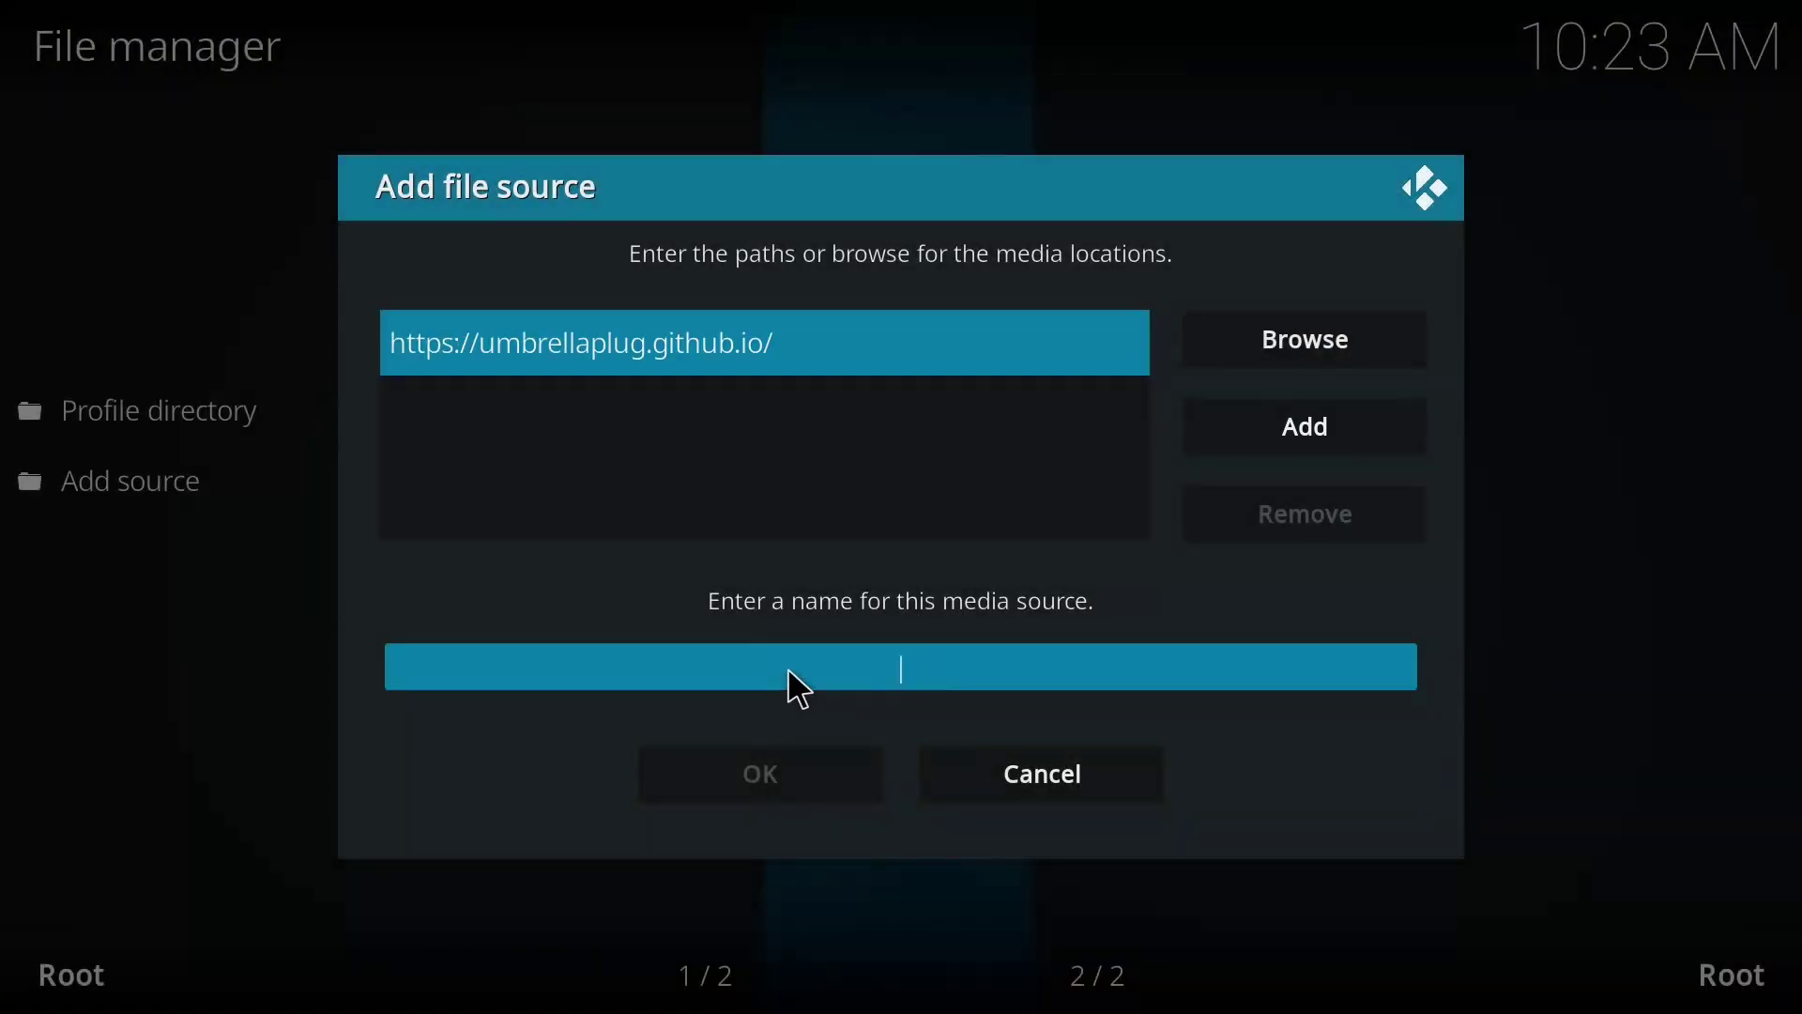
text(Umbrella)
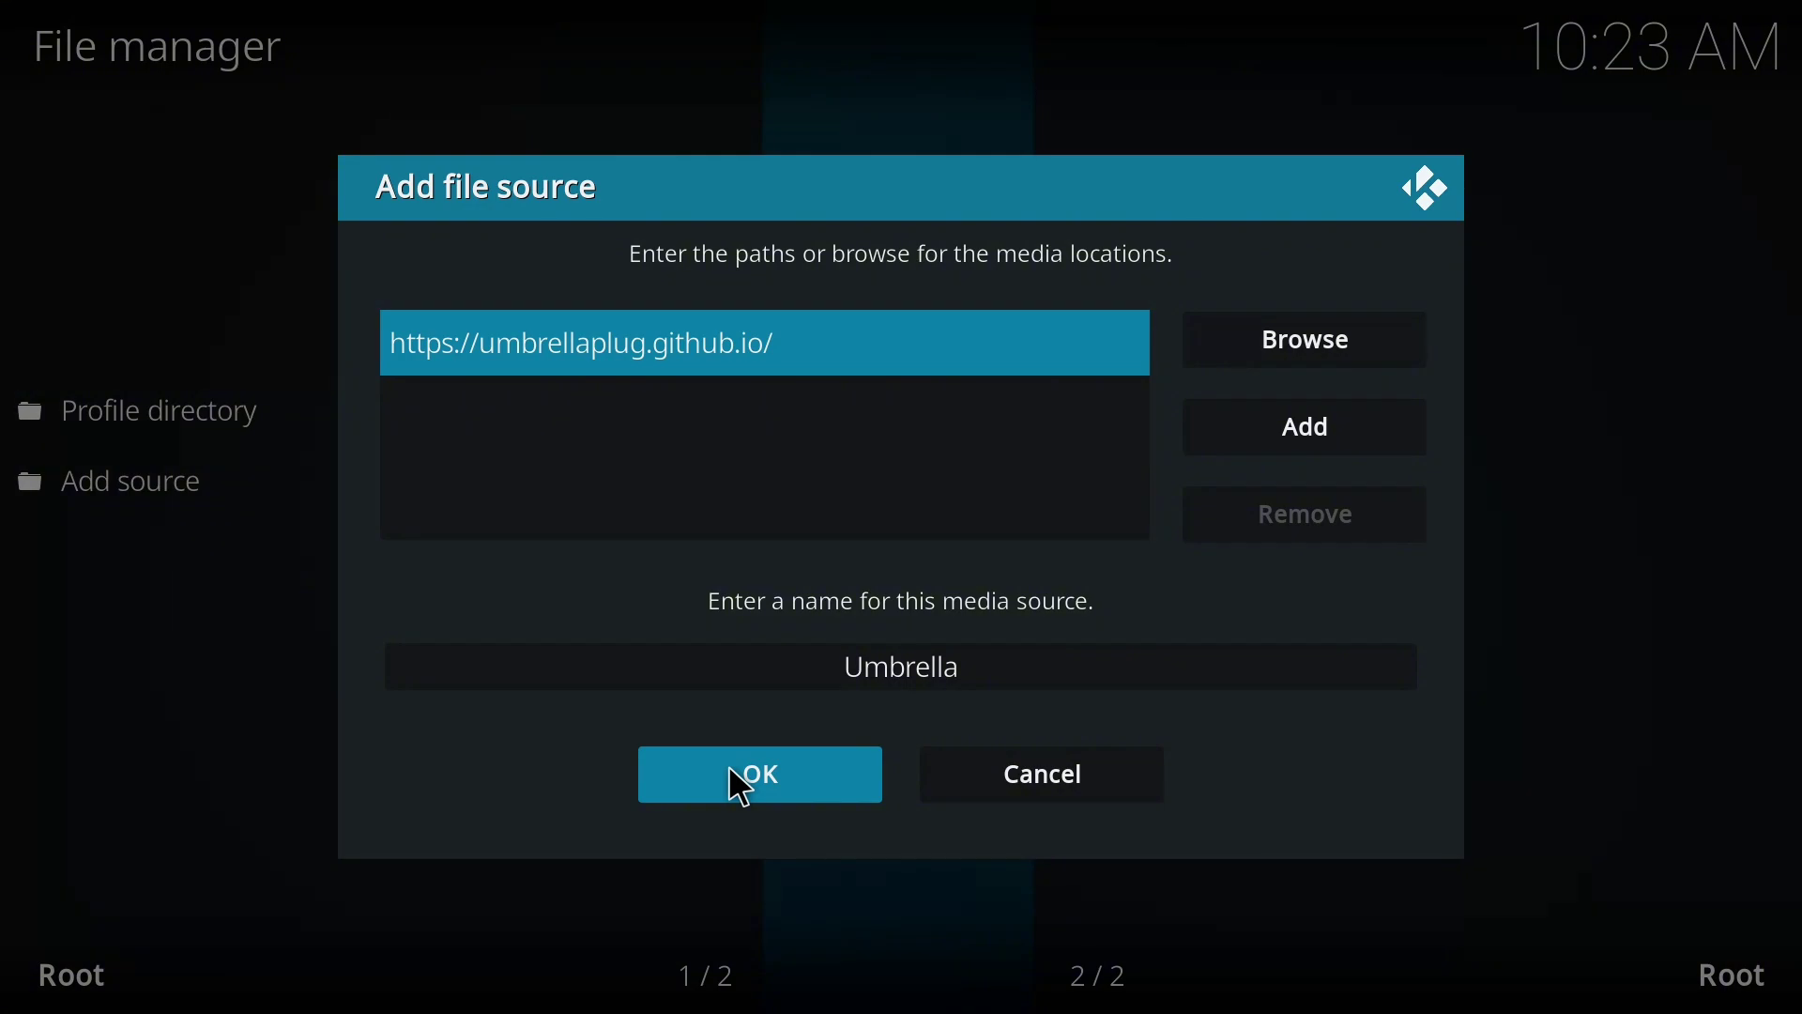
click(739, 786)
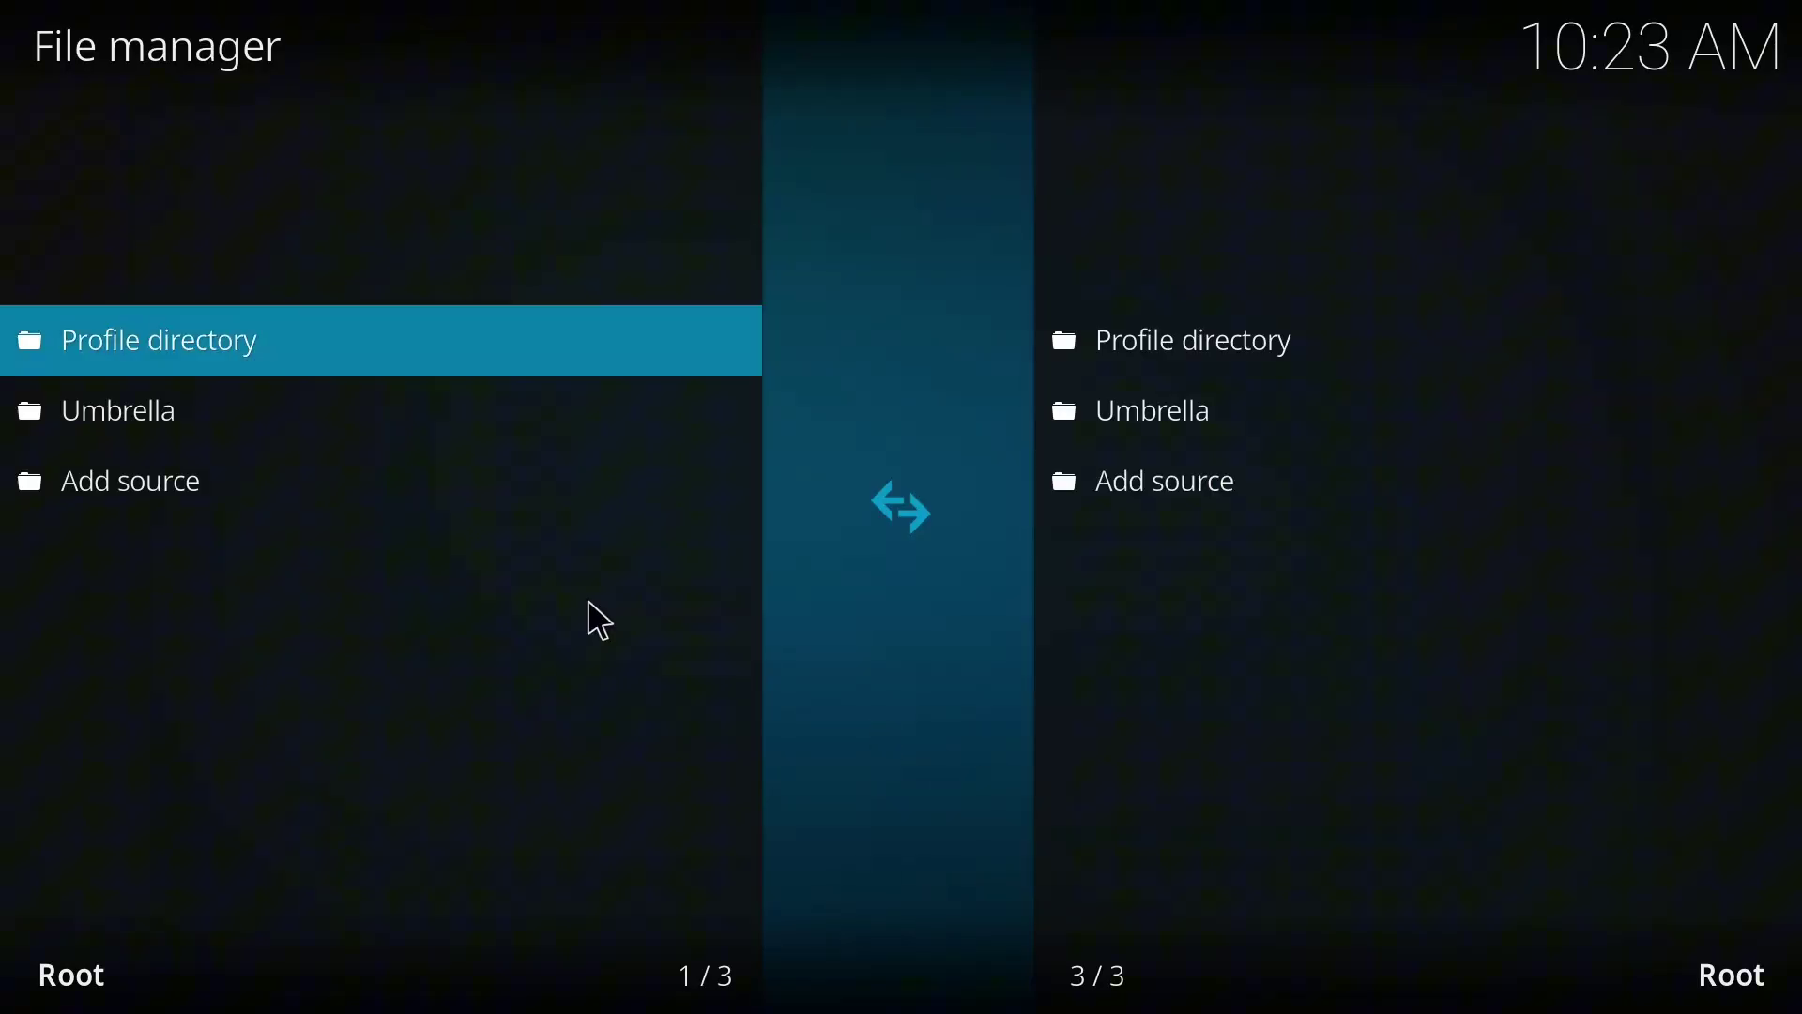
key(Escape)
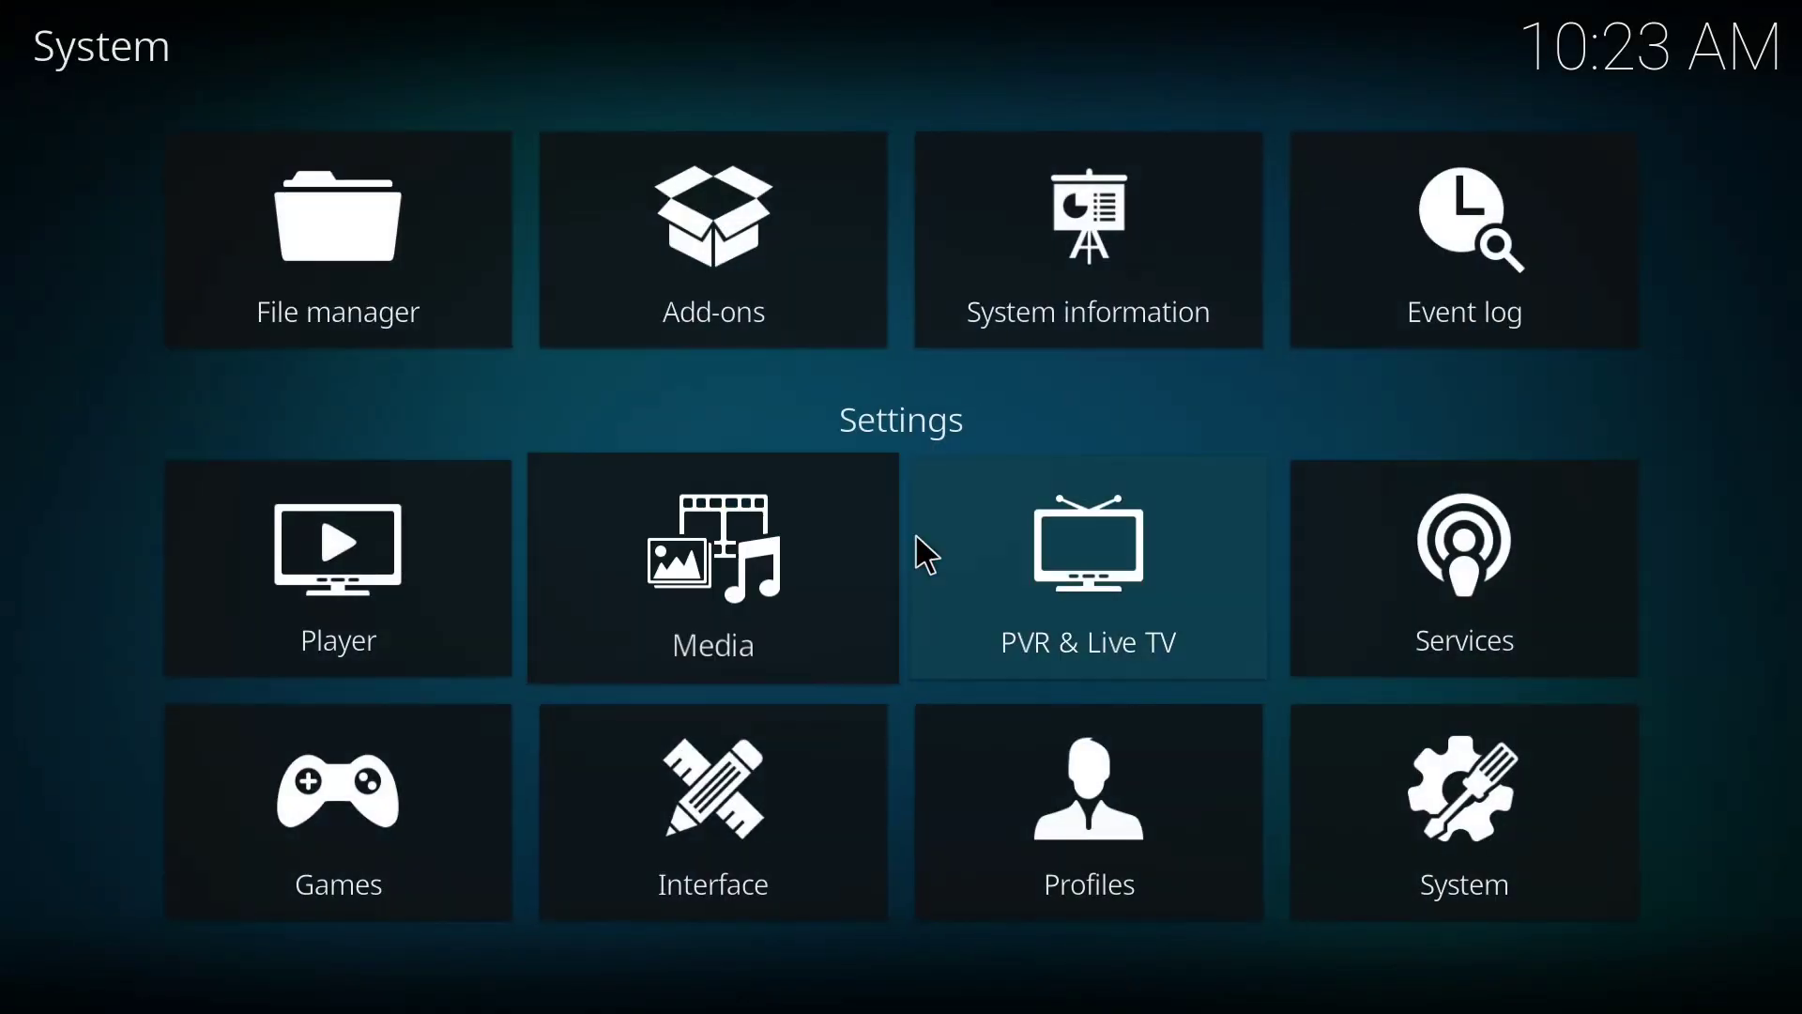
Install repository.umbrella-2.2.6.zip from the Umbrella source as an add-on zip file.
click(711, 259)
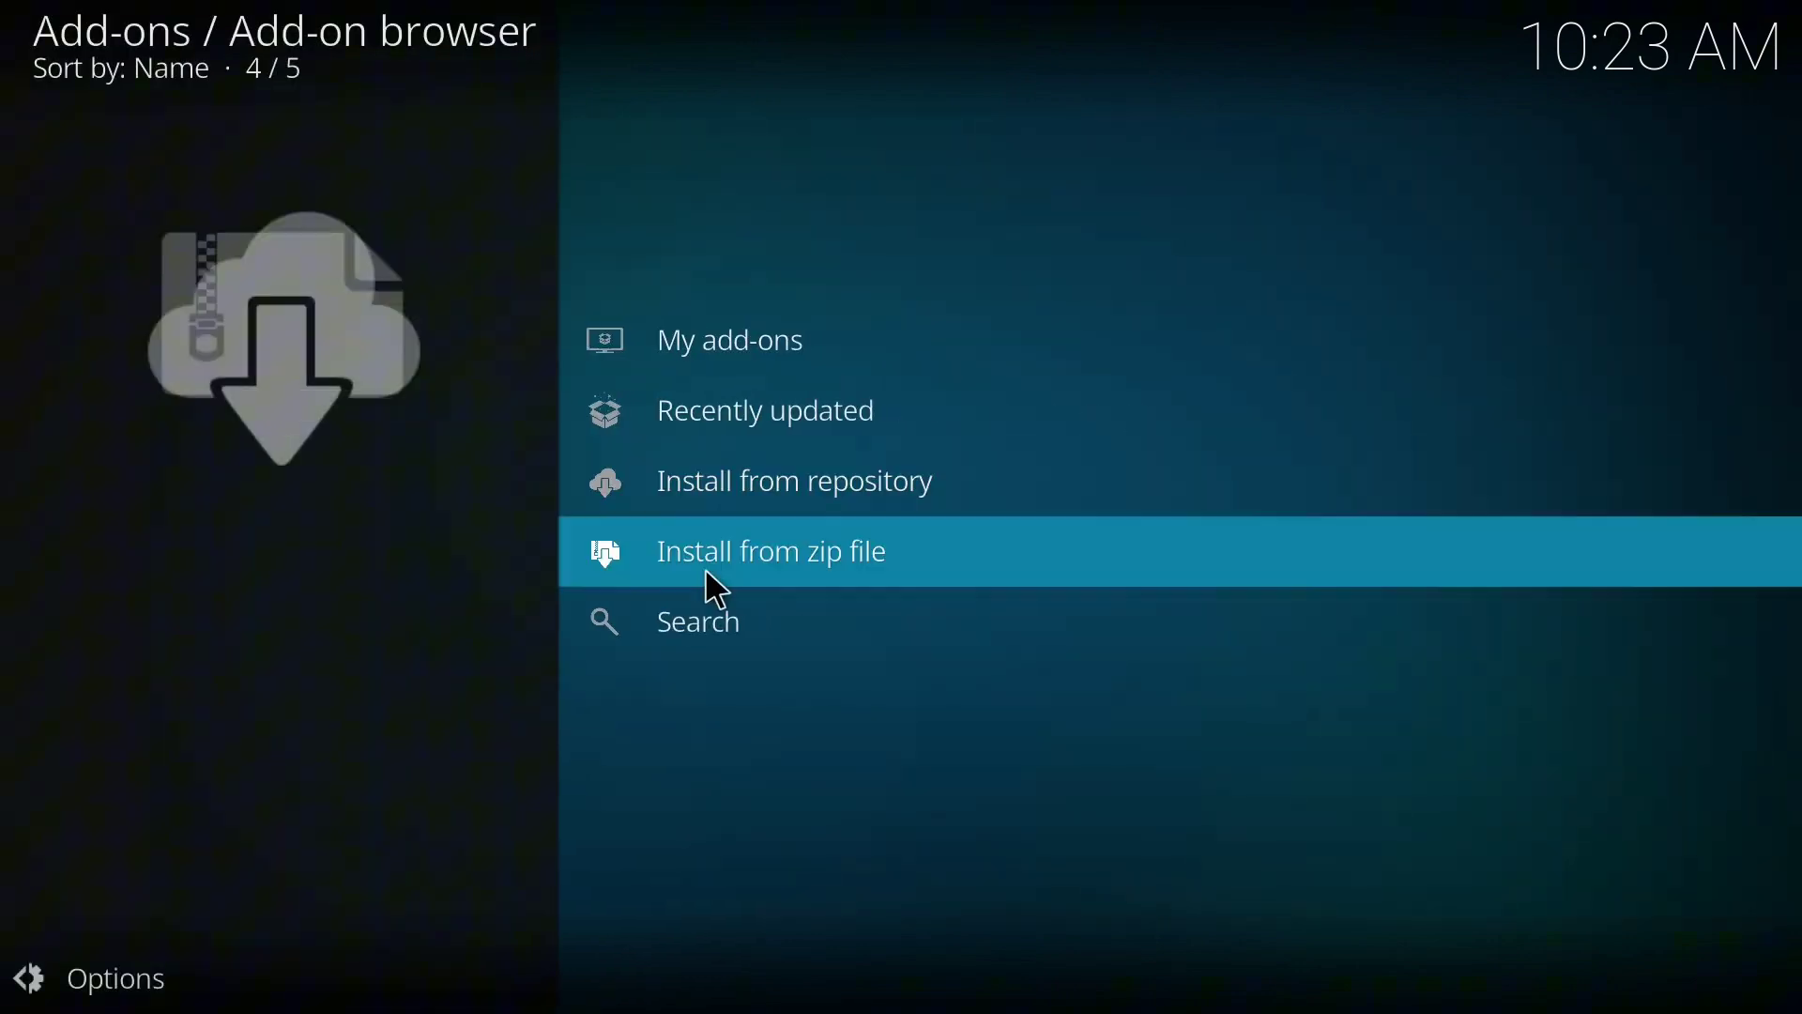
click(809, 574)
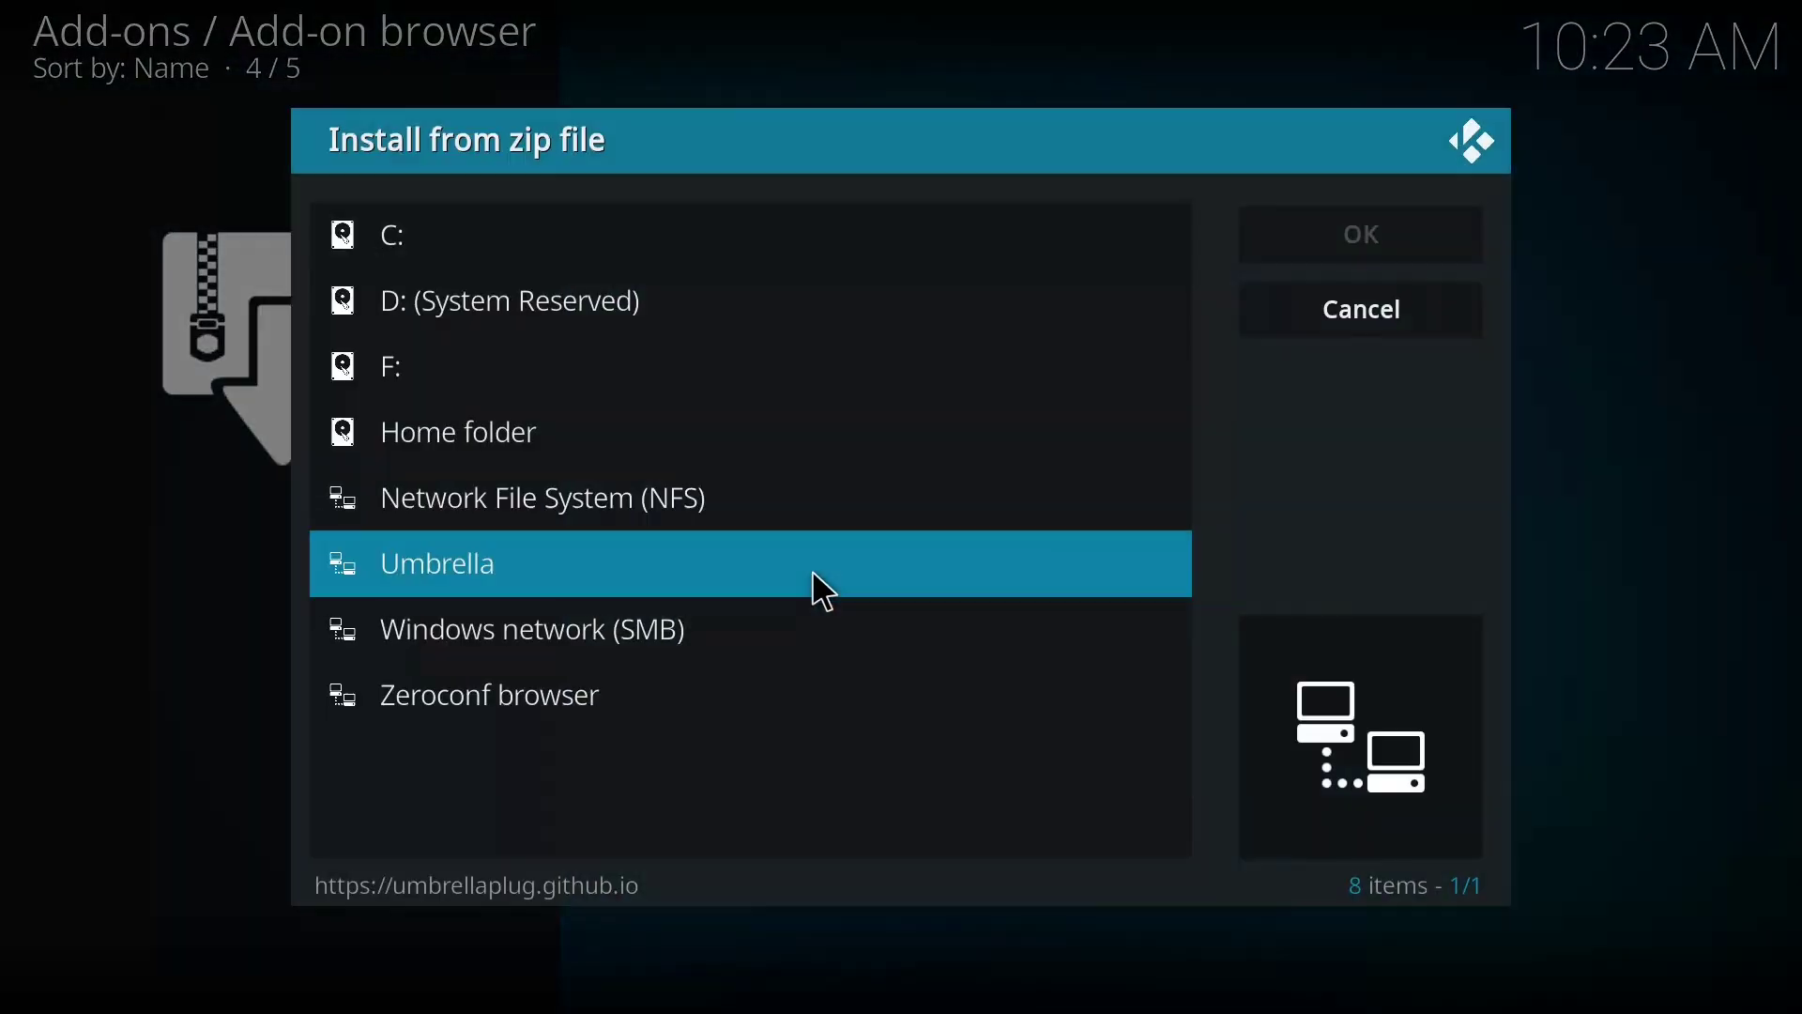
click(709, 571)
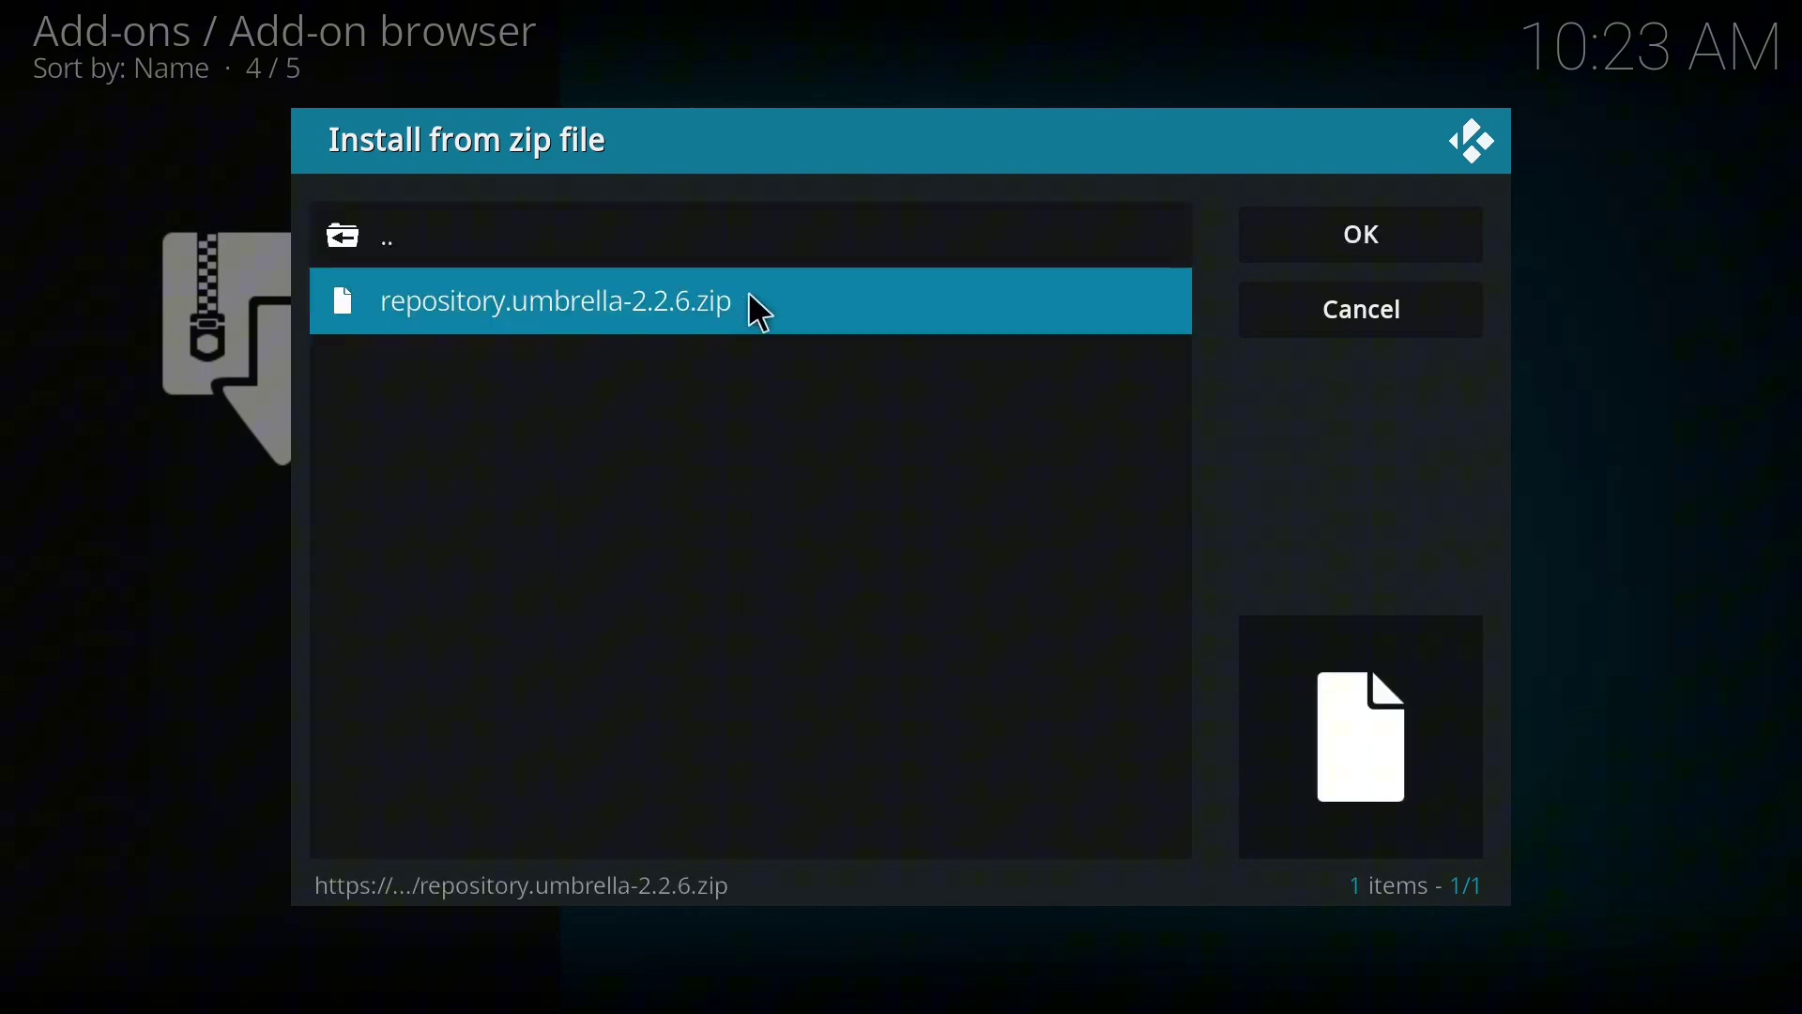
click(761, 312)
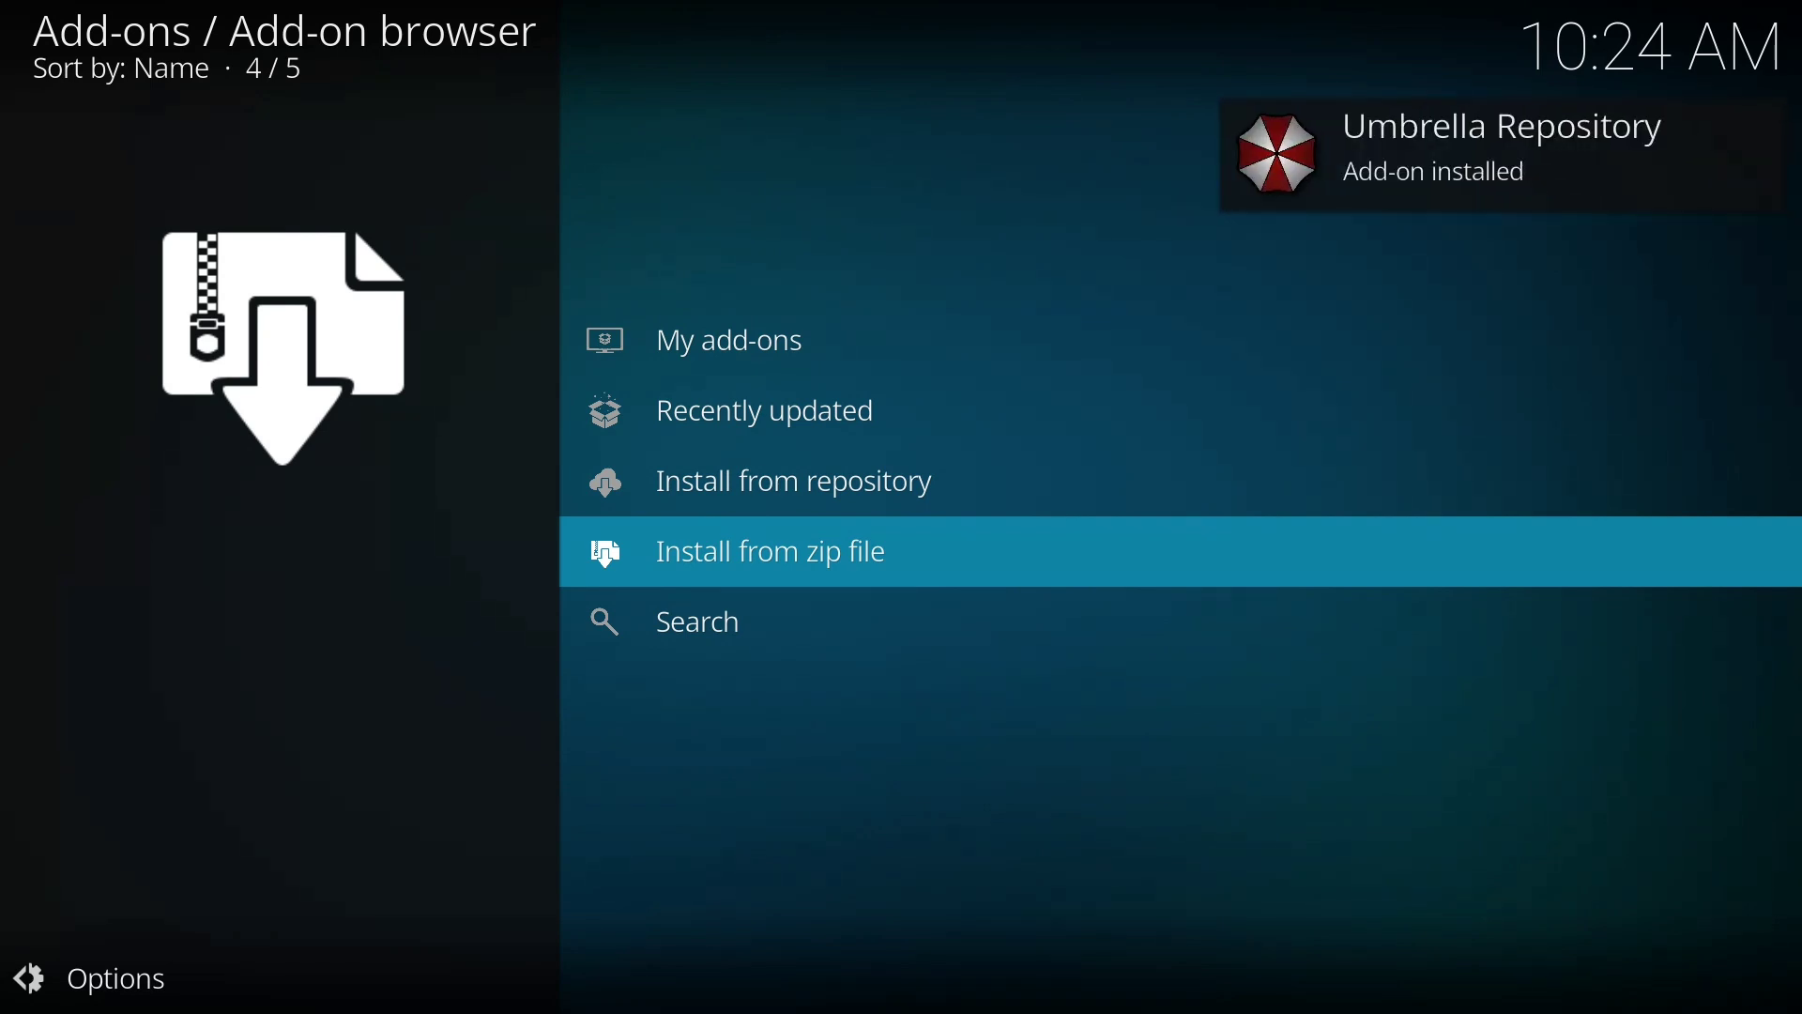
Install the Umbrella video add-on with its additional add-ons from the Umbrella Repository, and dismiss the External Providers notice.
click(791, 501)
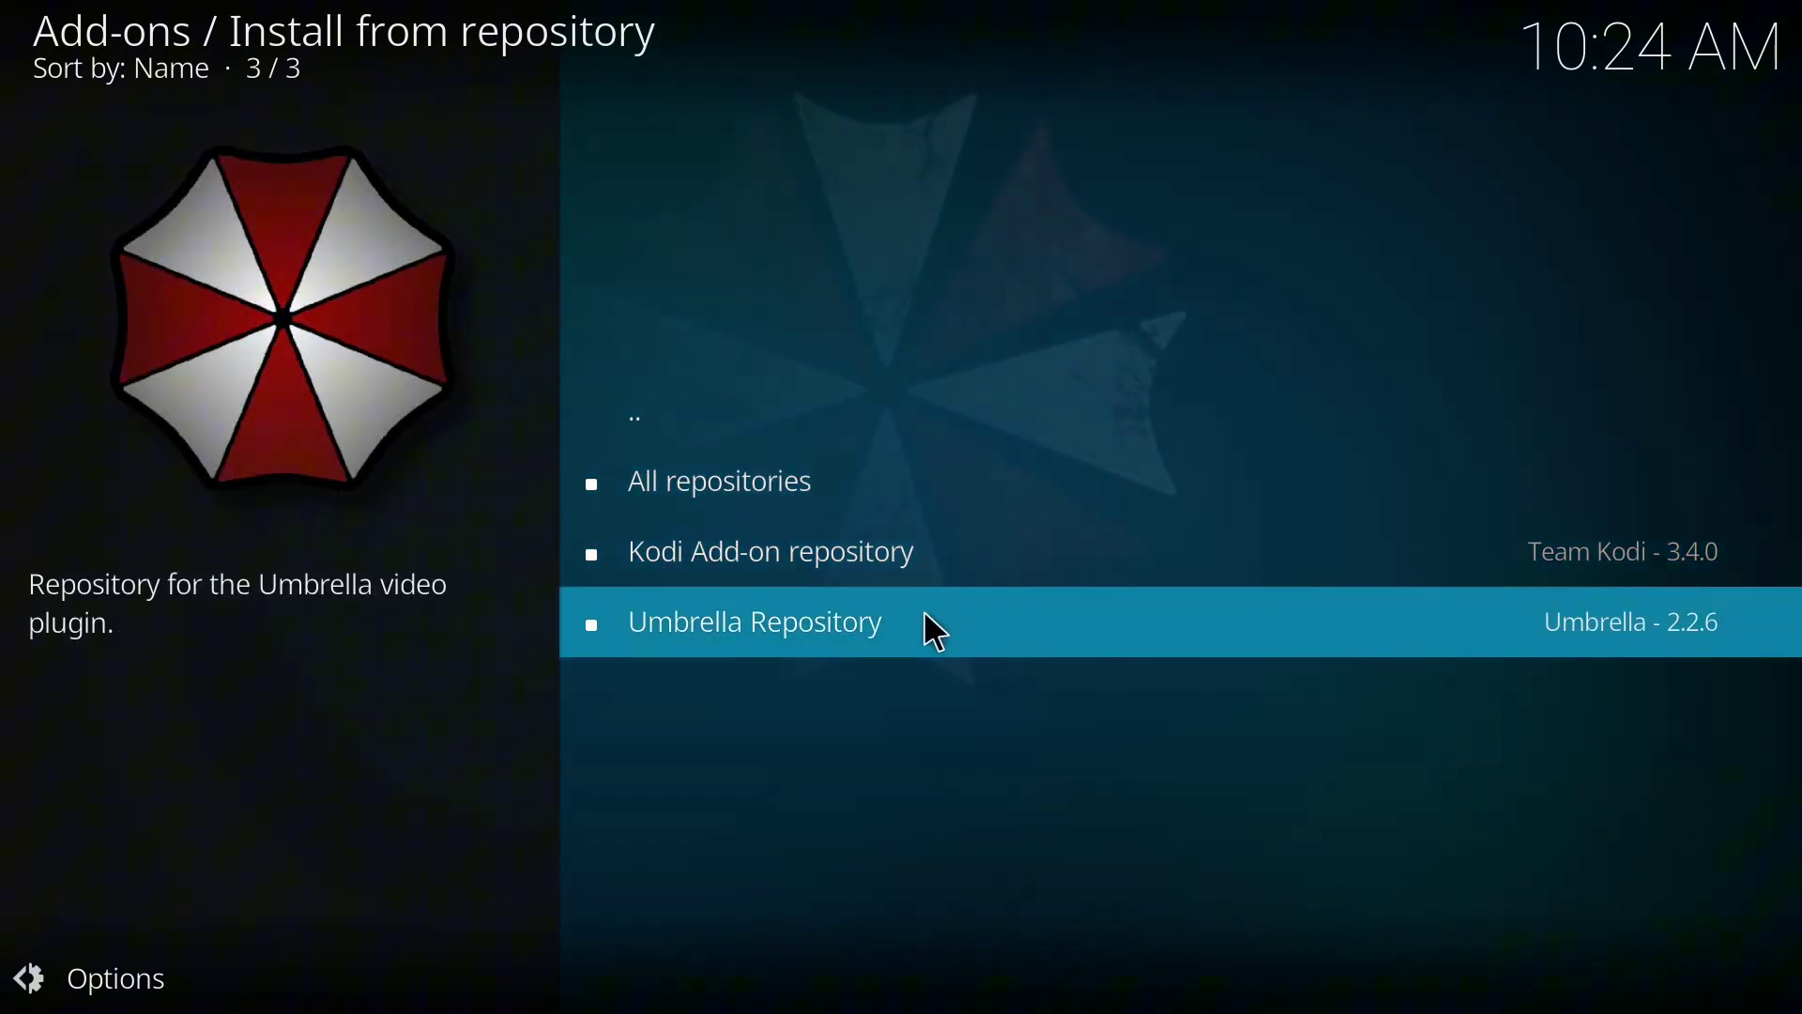
click(926, 616)
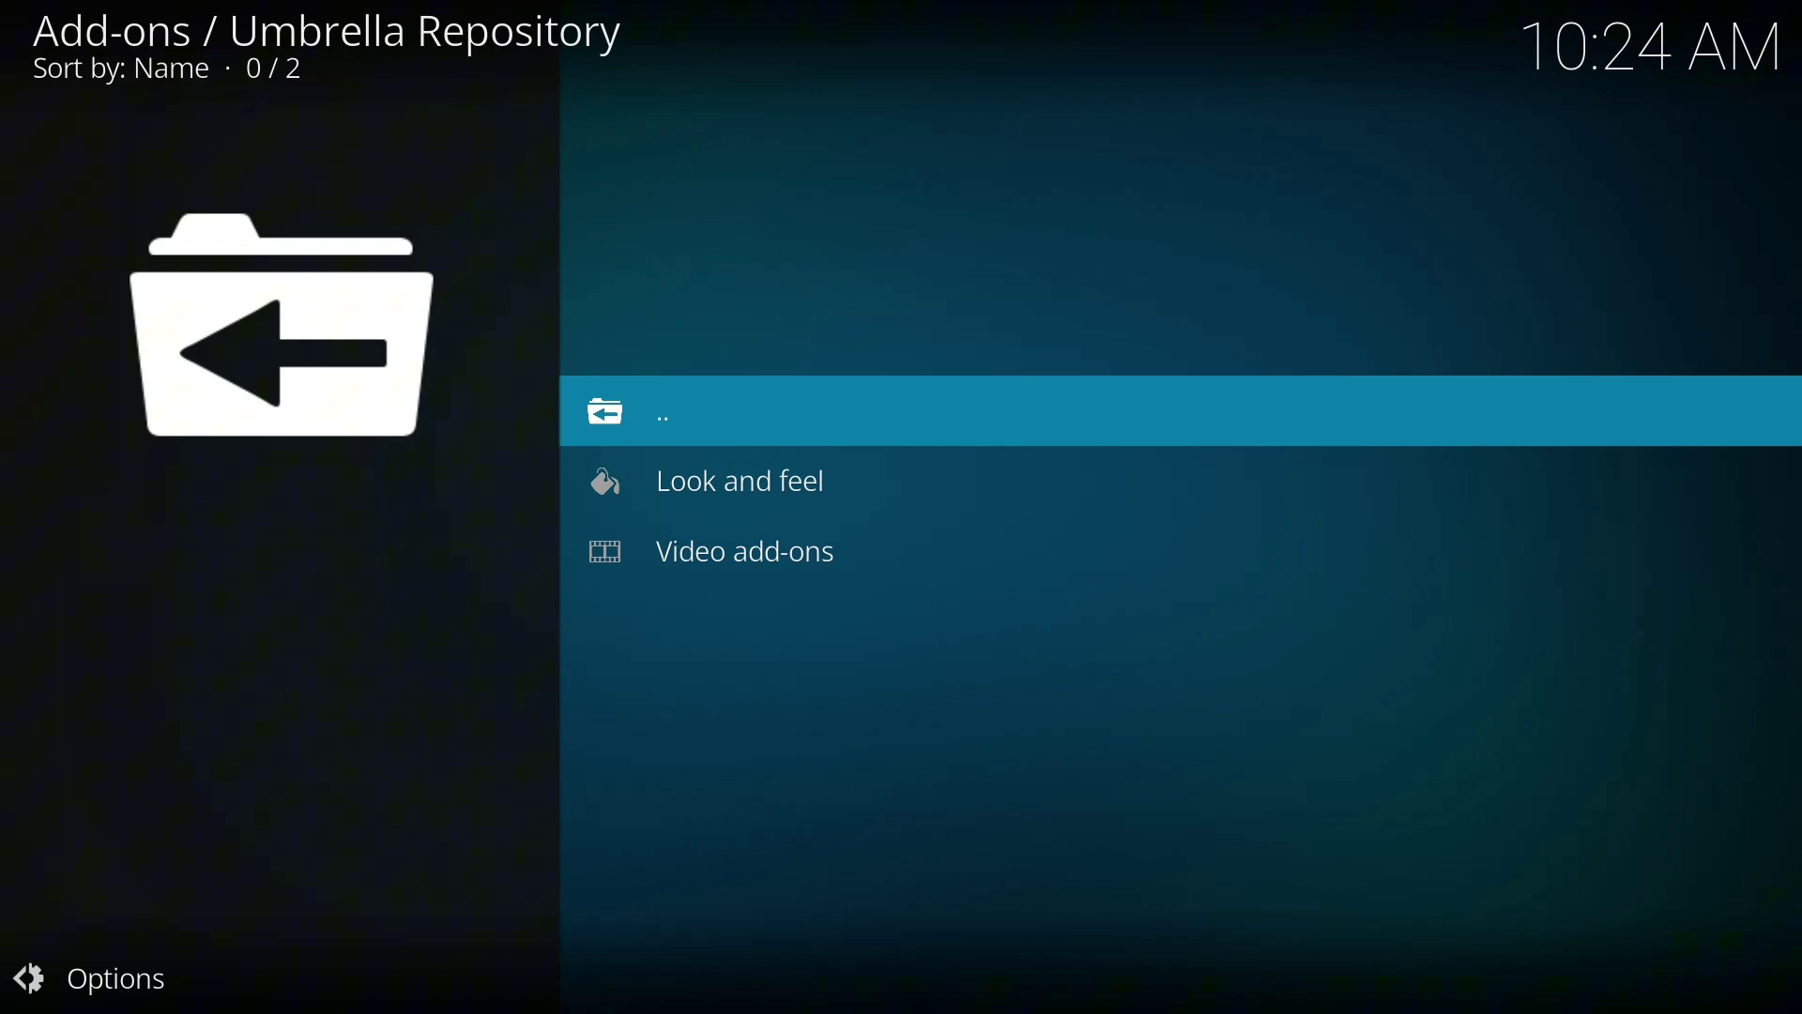
click(877, 561)
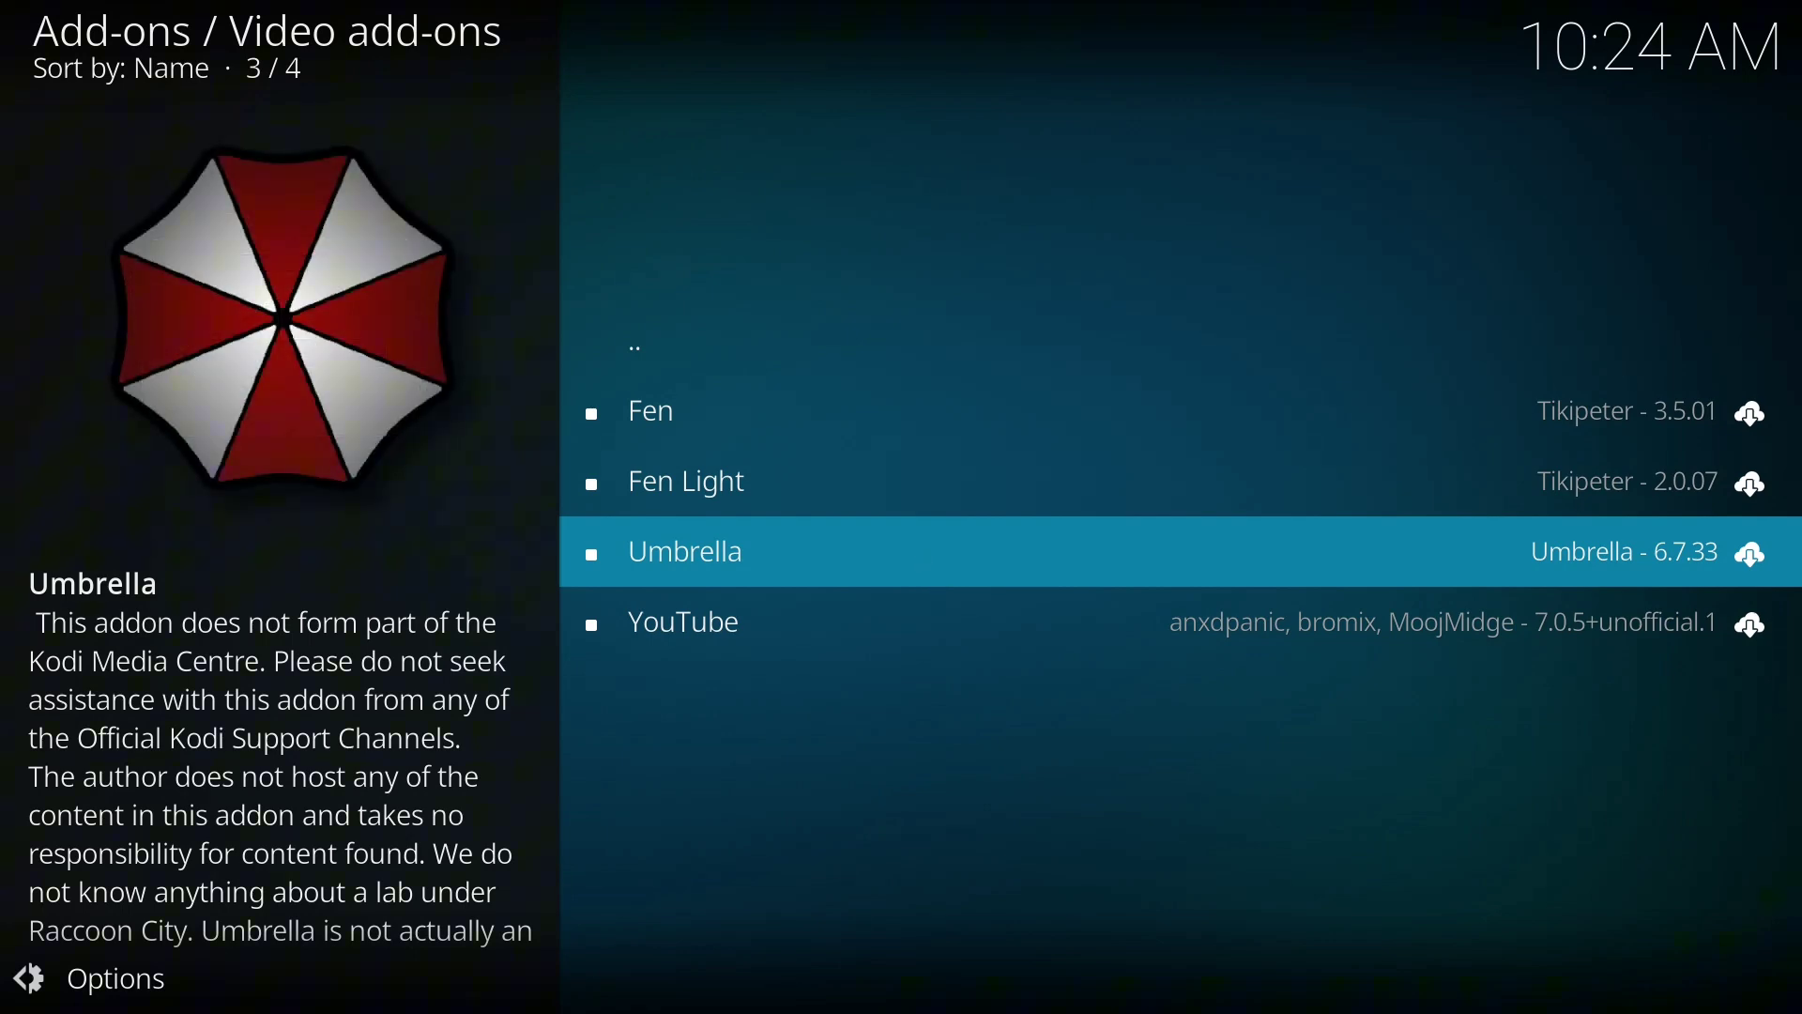
click(924, 556)
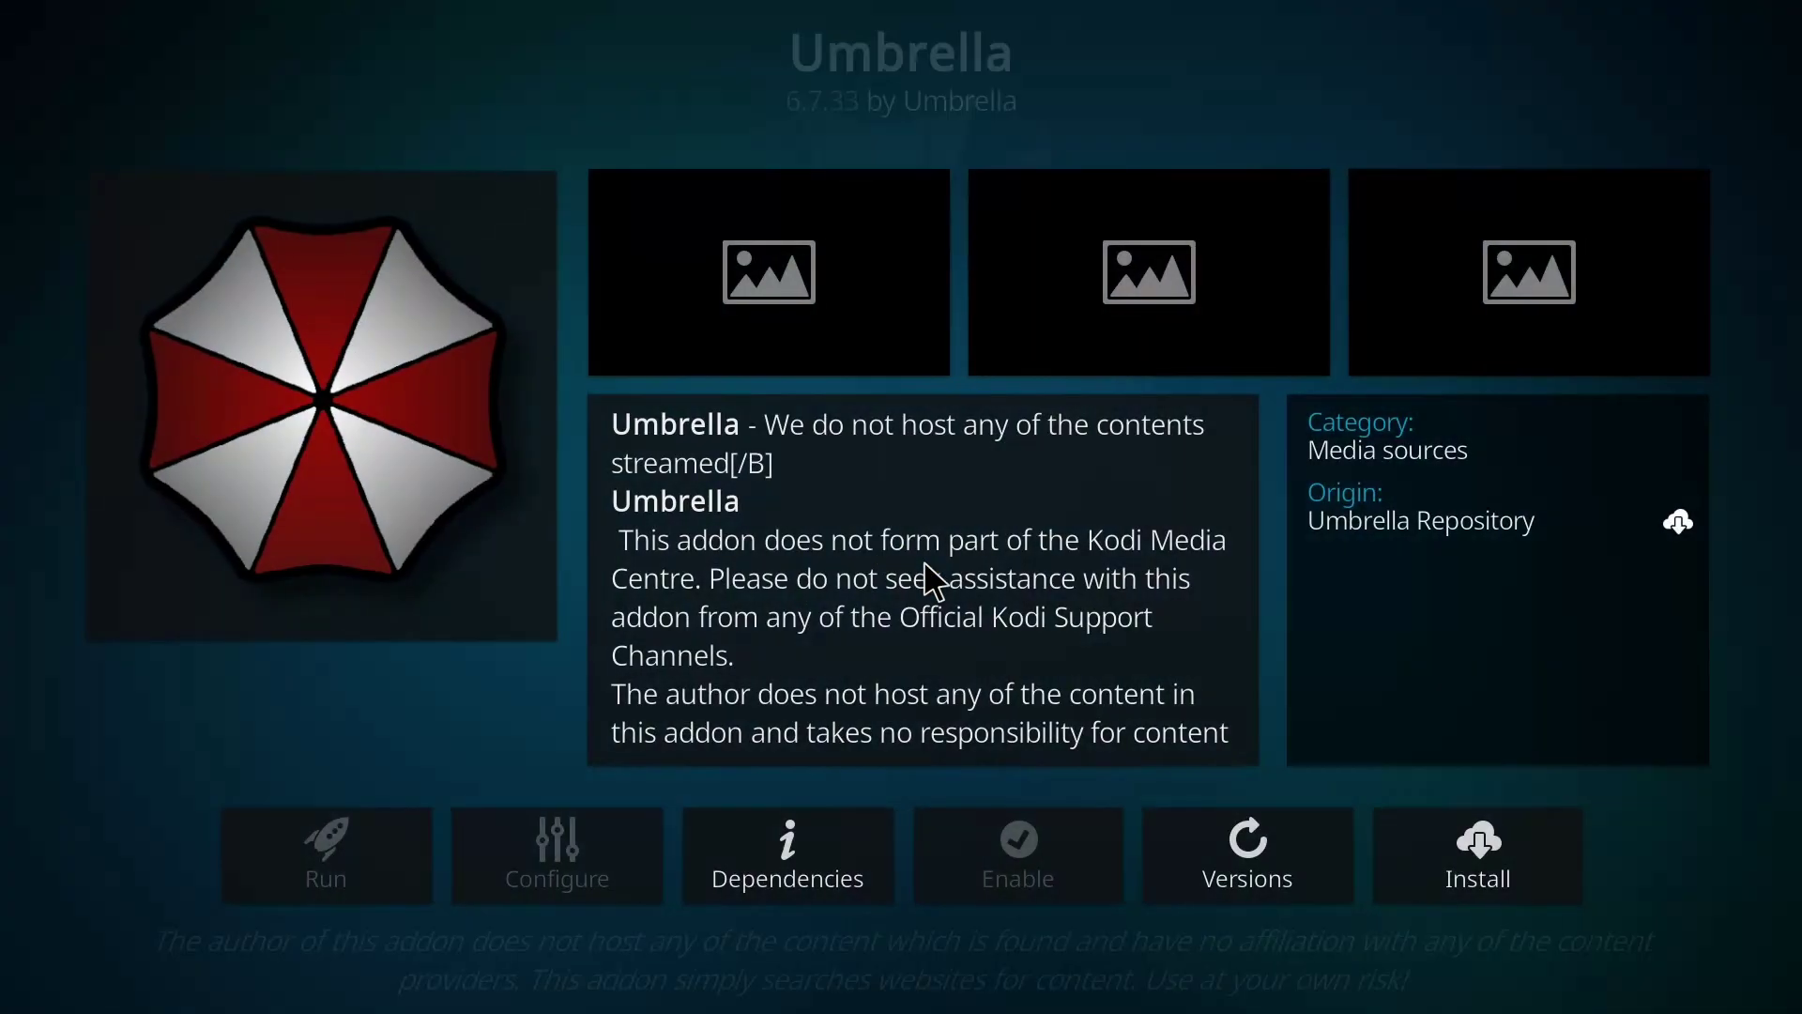
click(1451, 842)
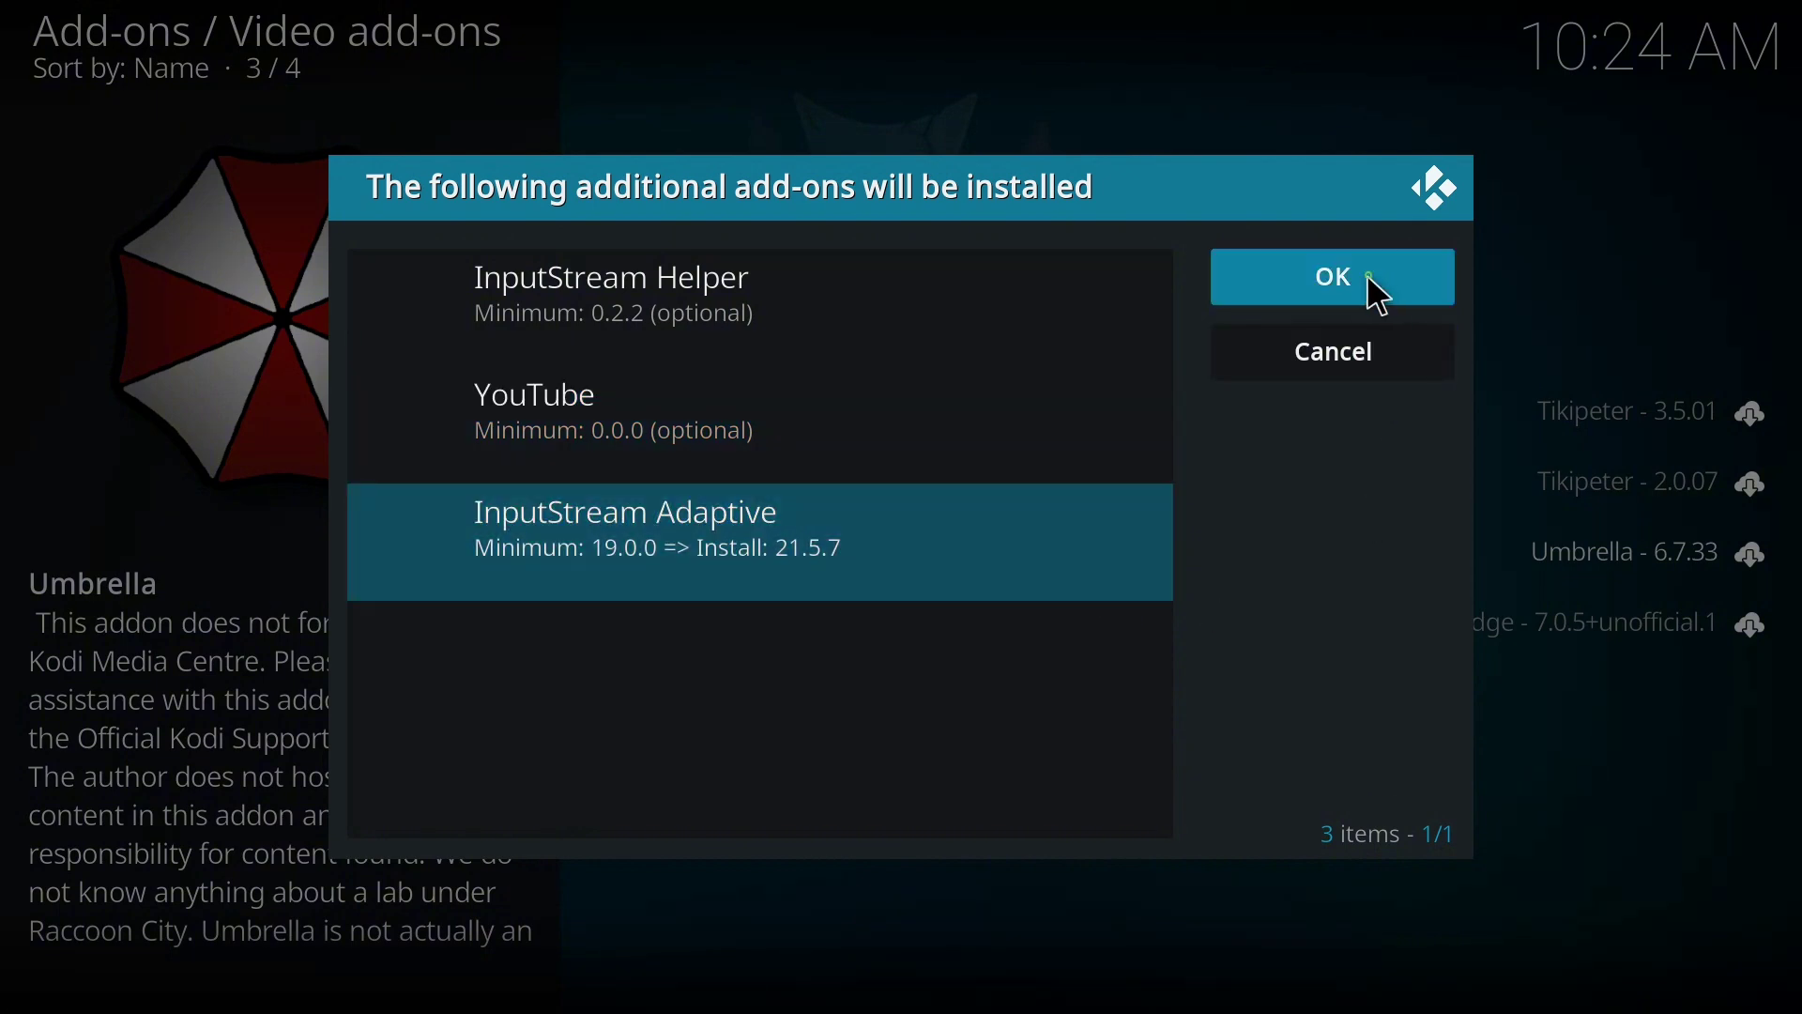
click(1380, 295)
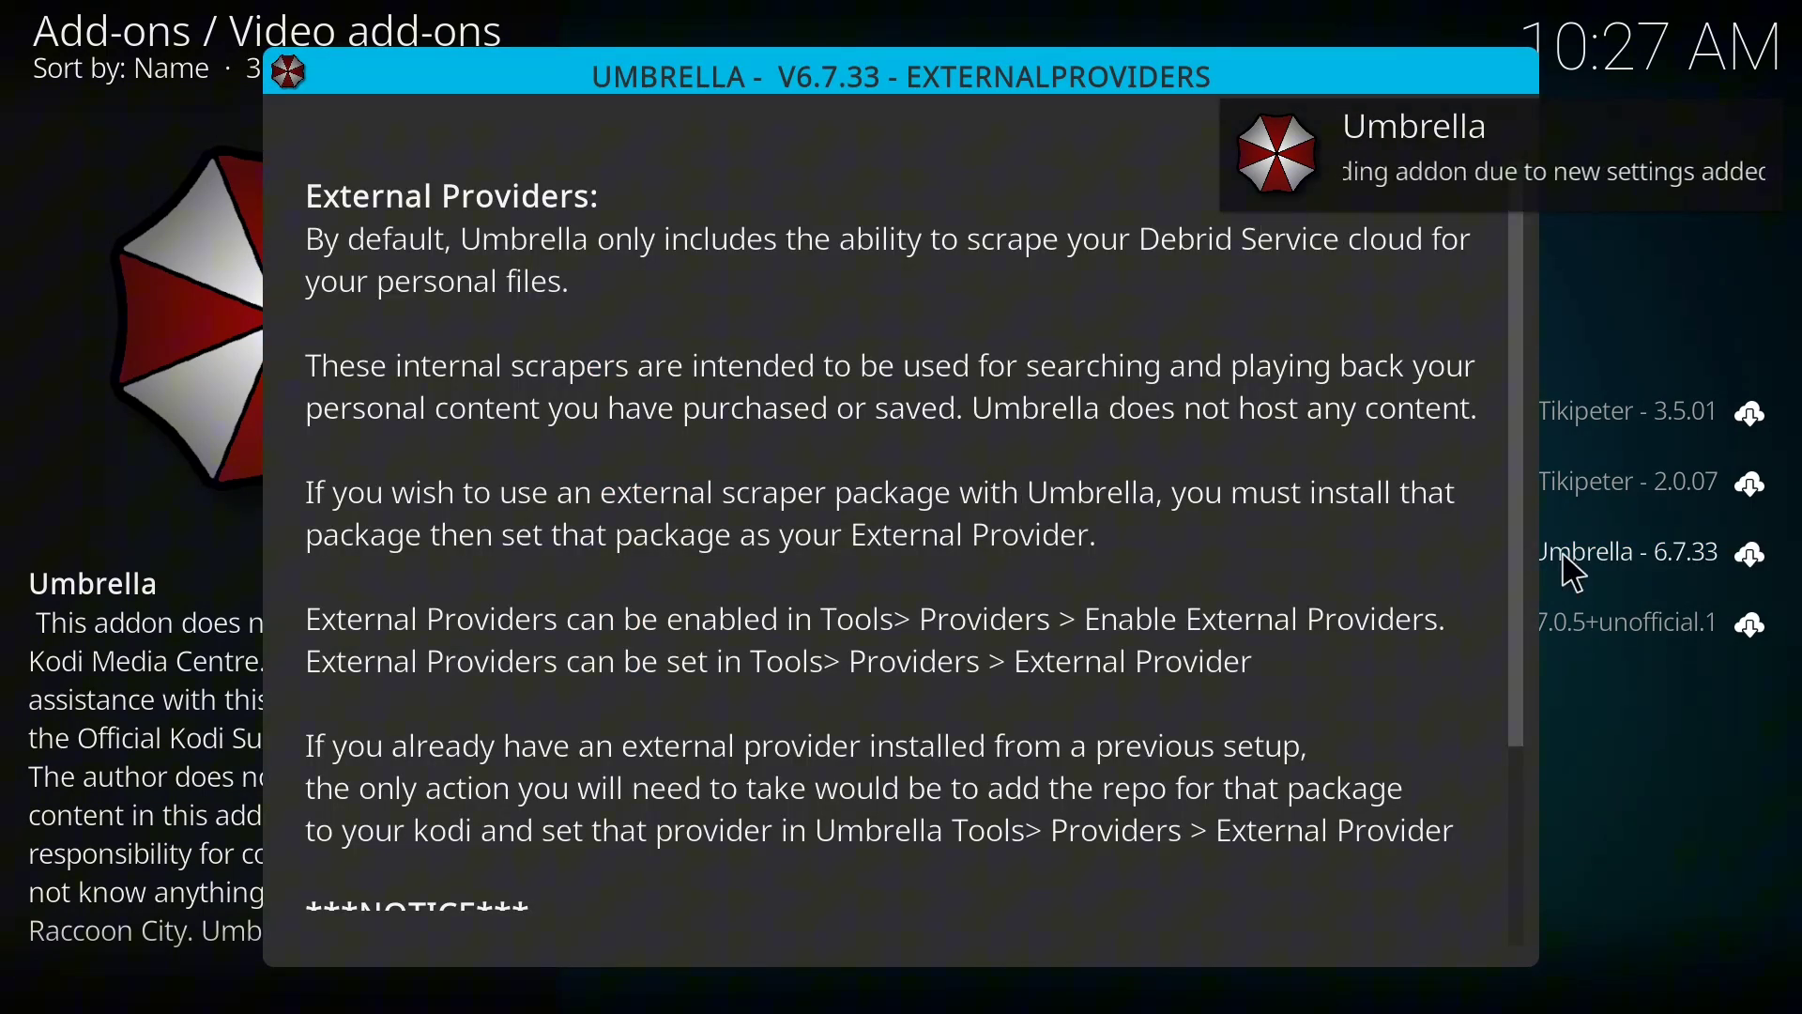
drag(1522, 490, 1526, 629)
click(1519, 371)
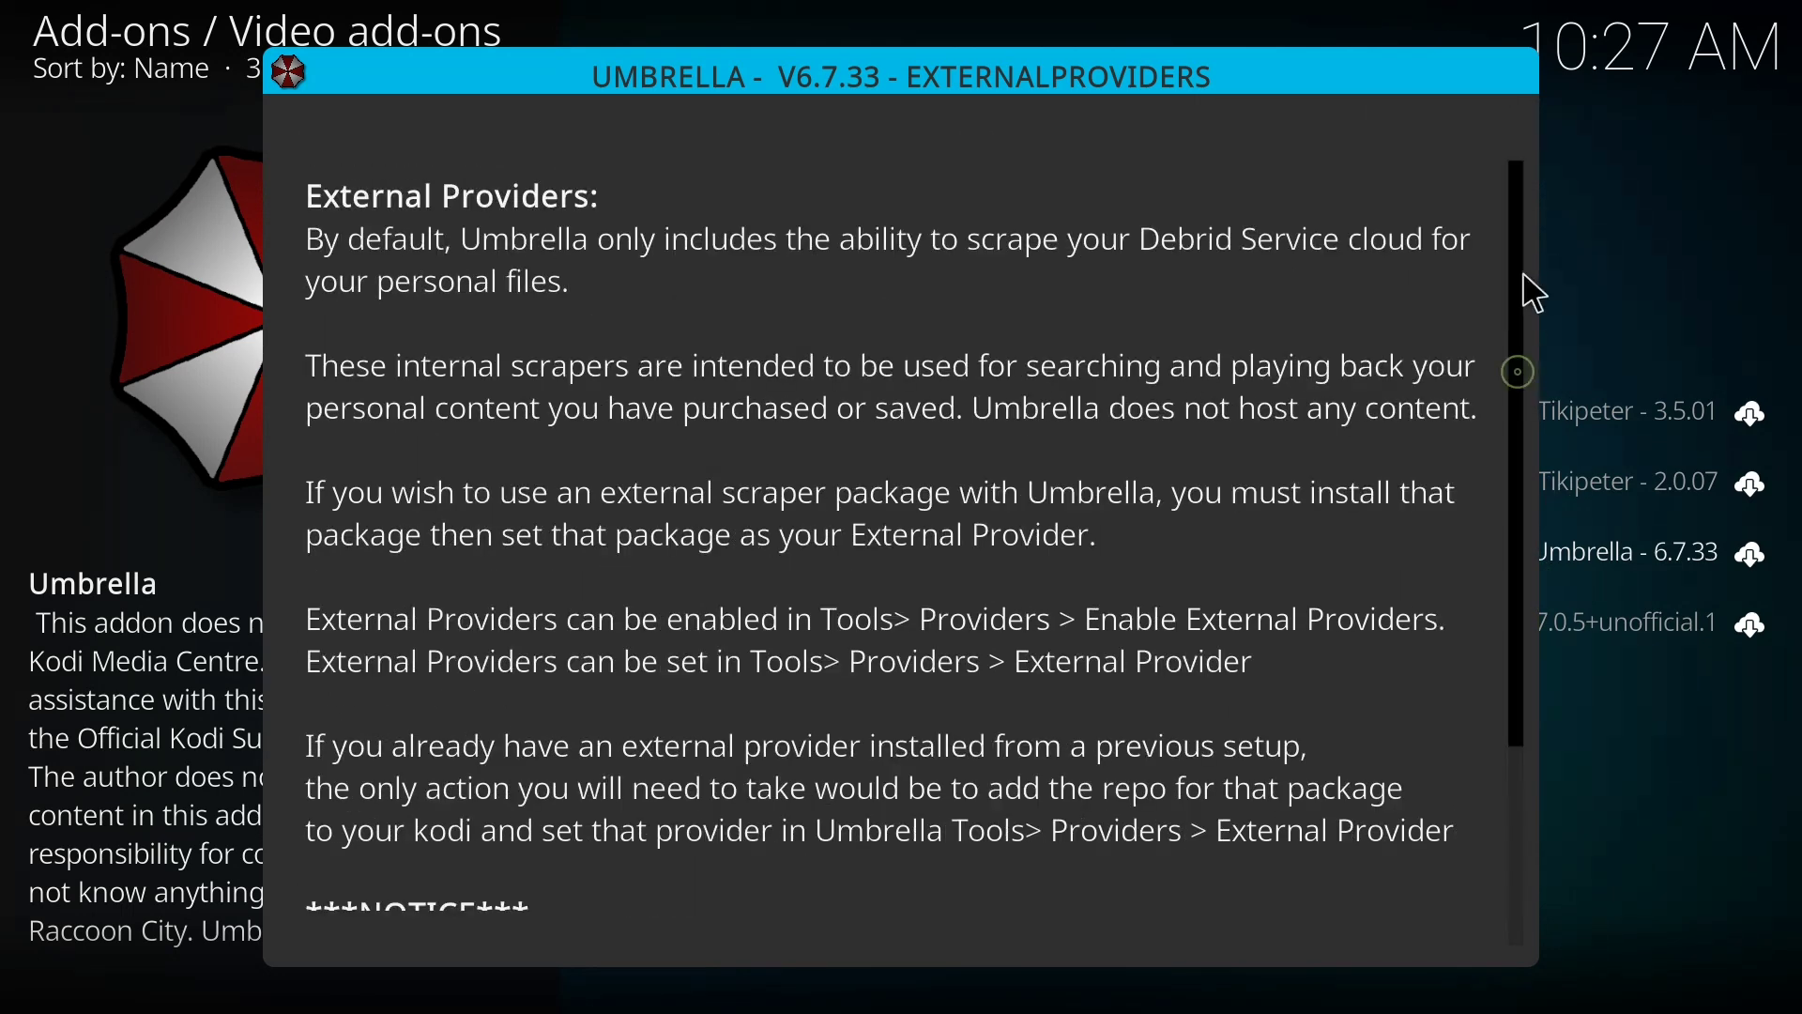
click(1555, 202)
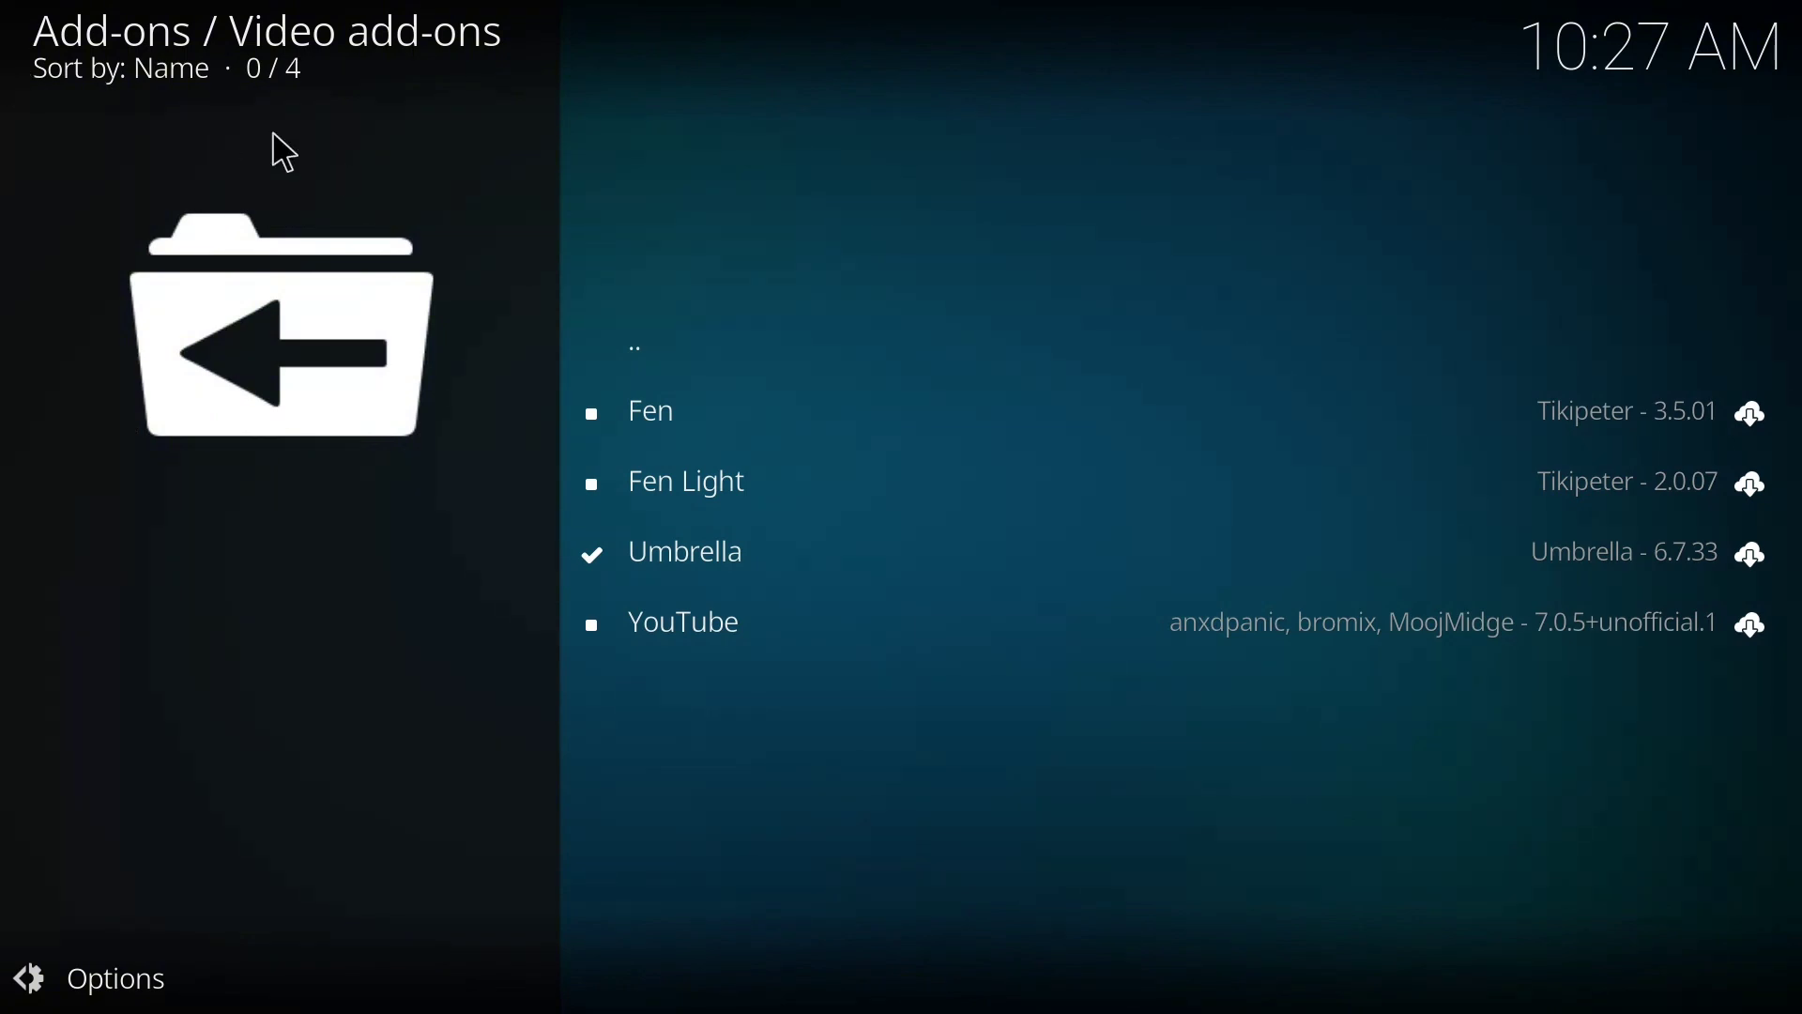
click(10, 24)
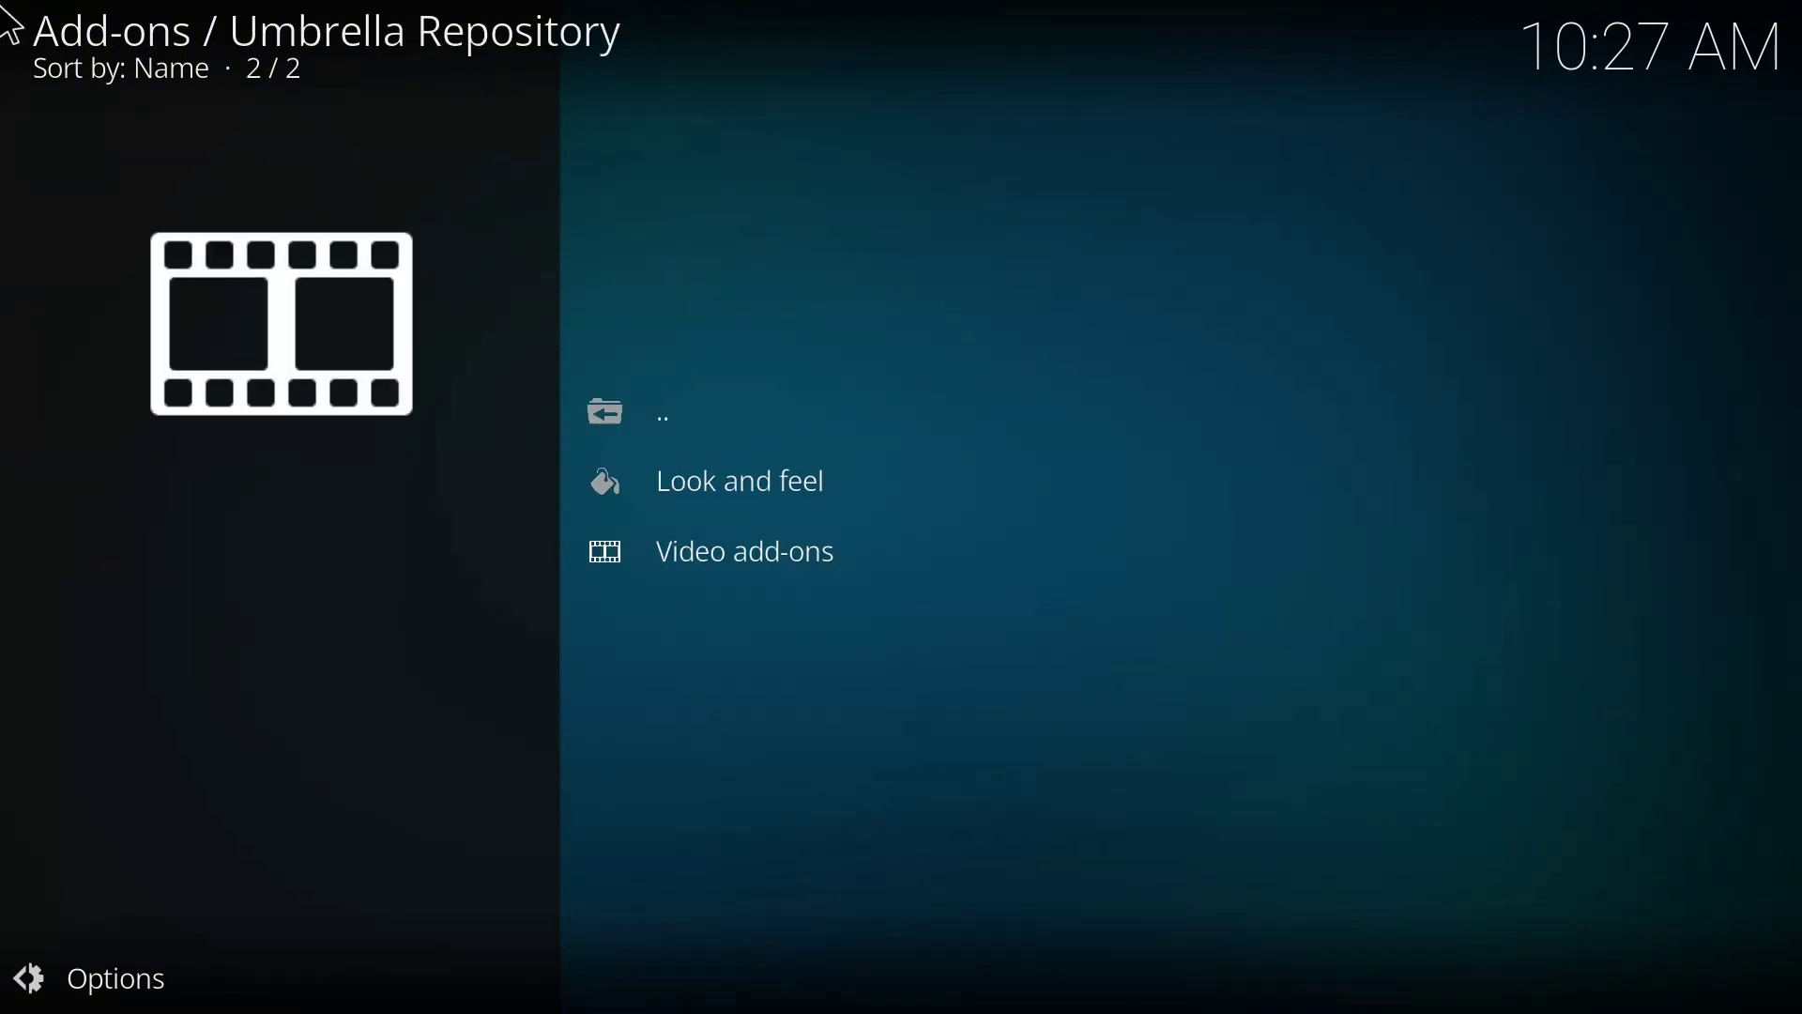
click(8, 27)
click(12, 25)
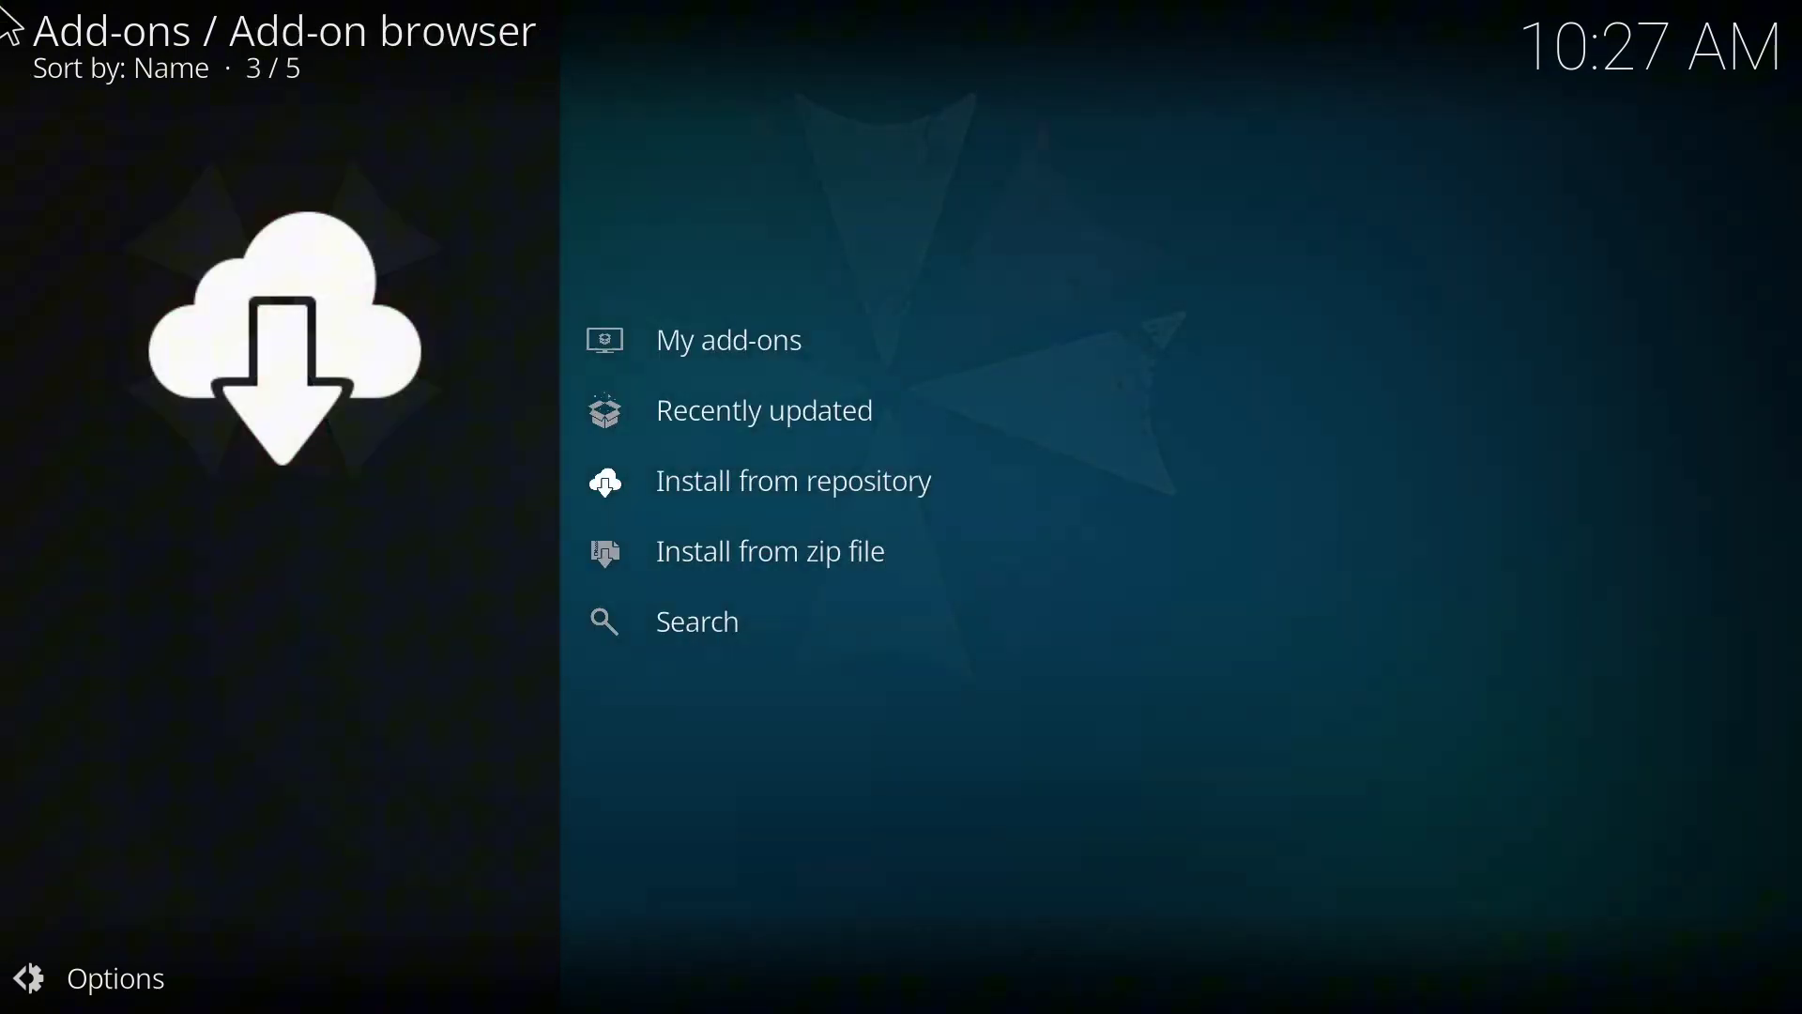
click(13, 21)
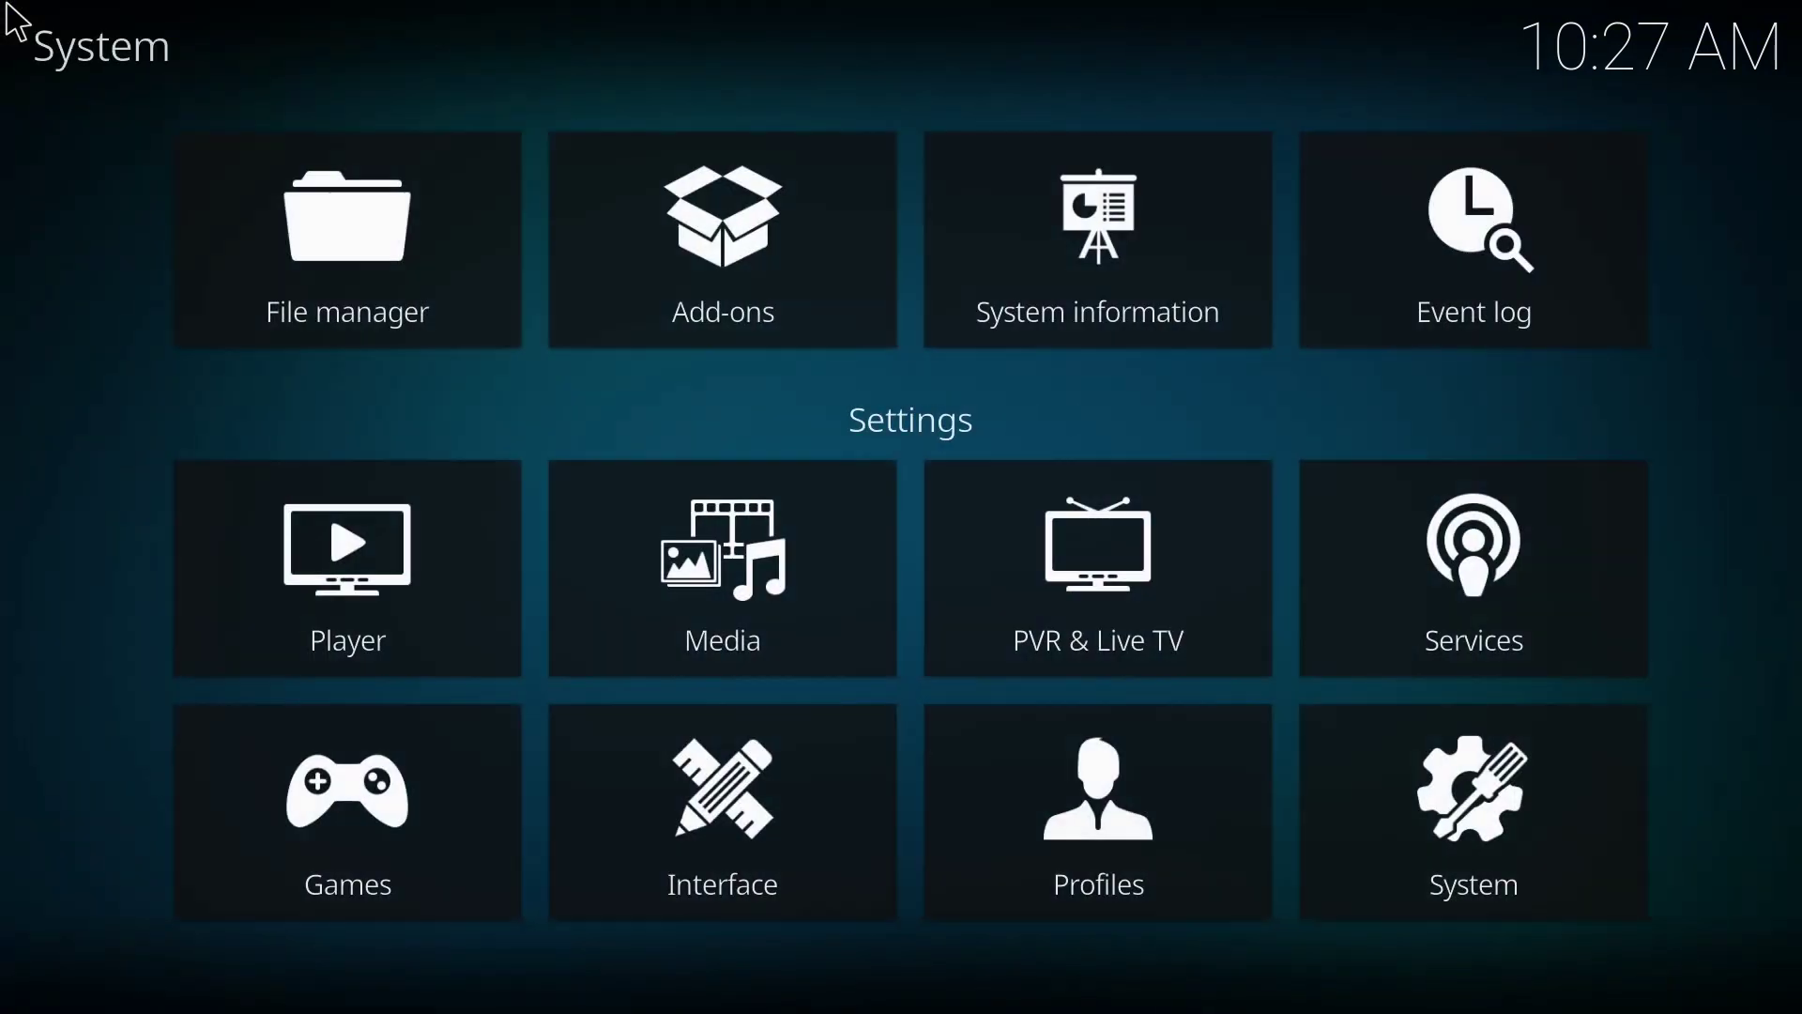
click(395, 279)
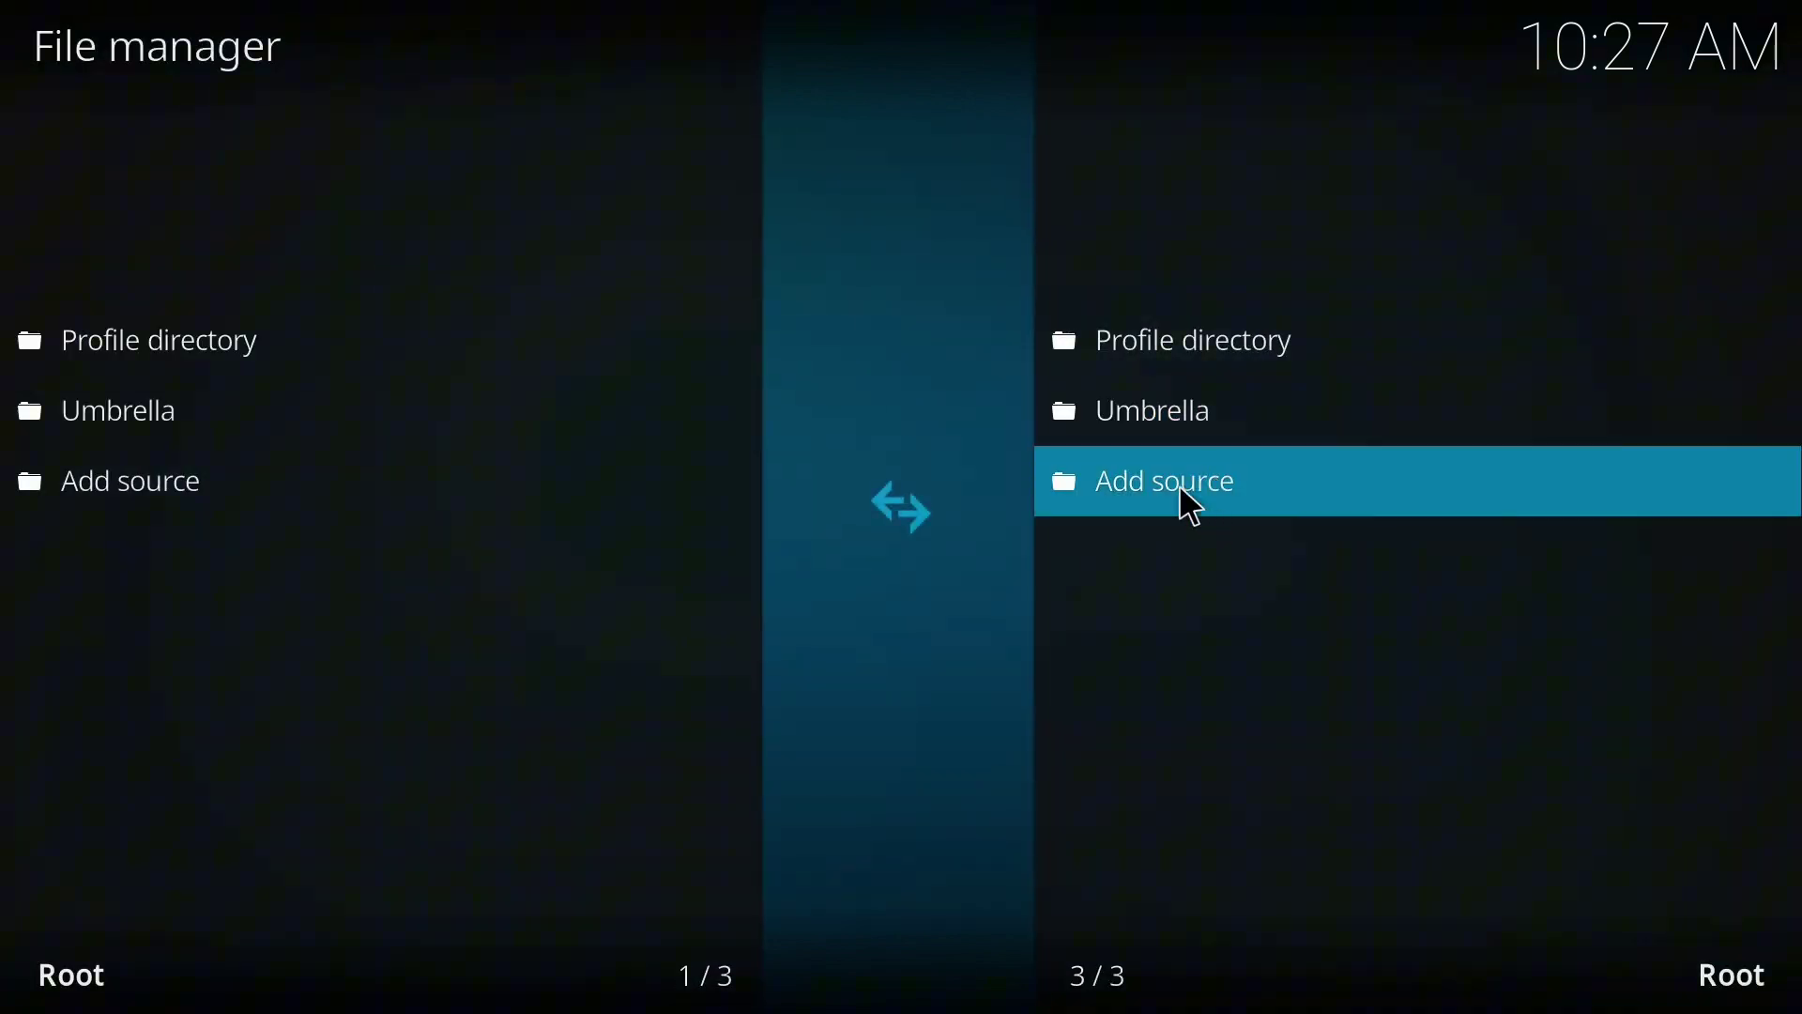
click(1188, 504)
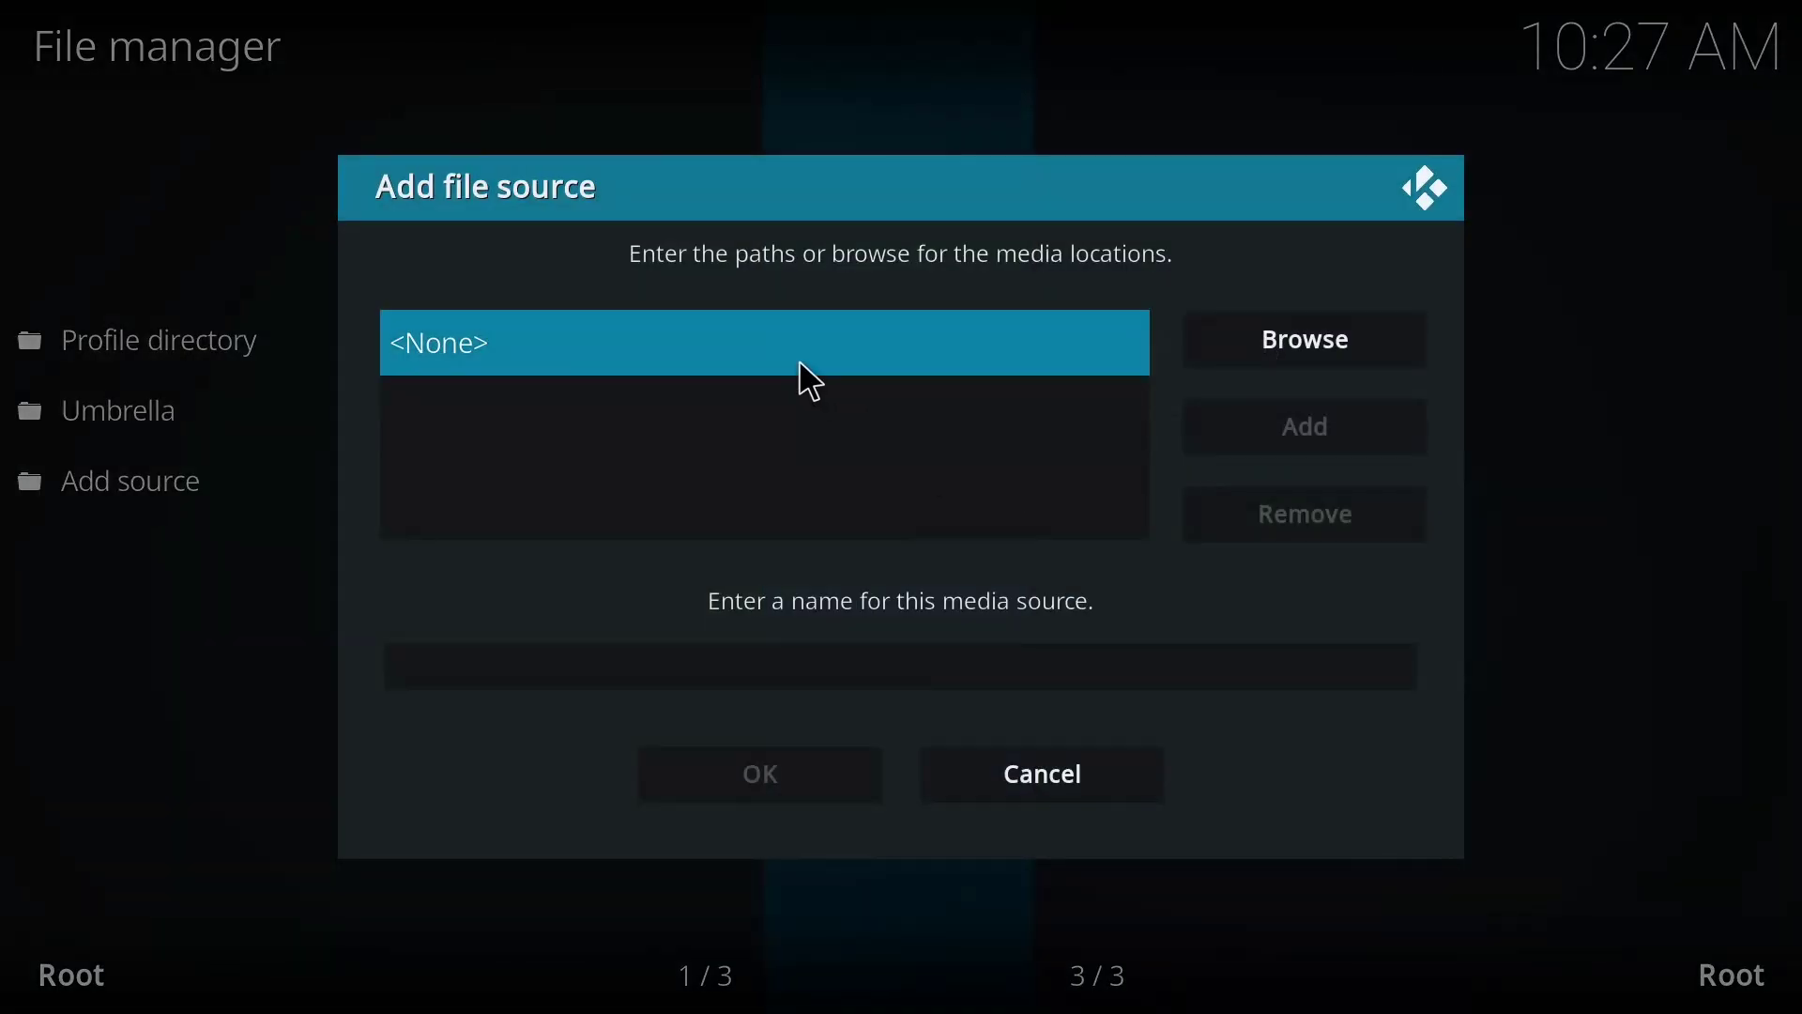
click(813, 382)
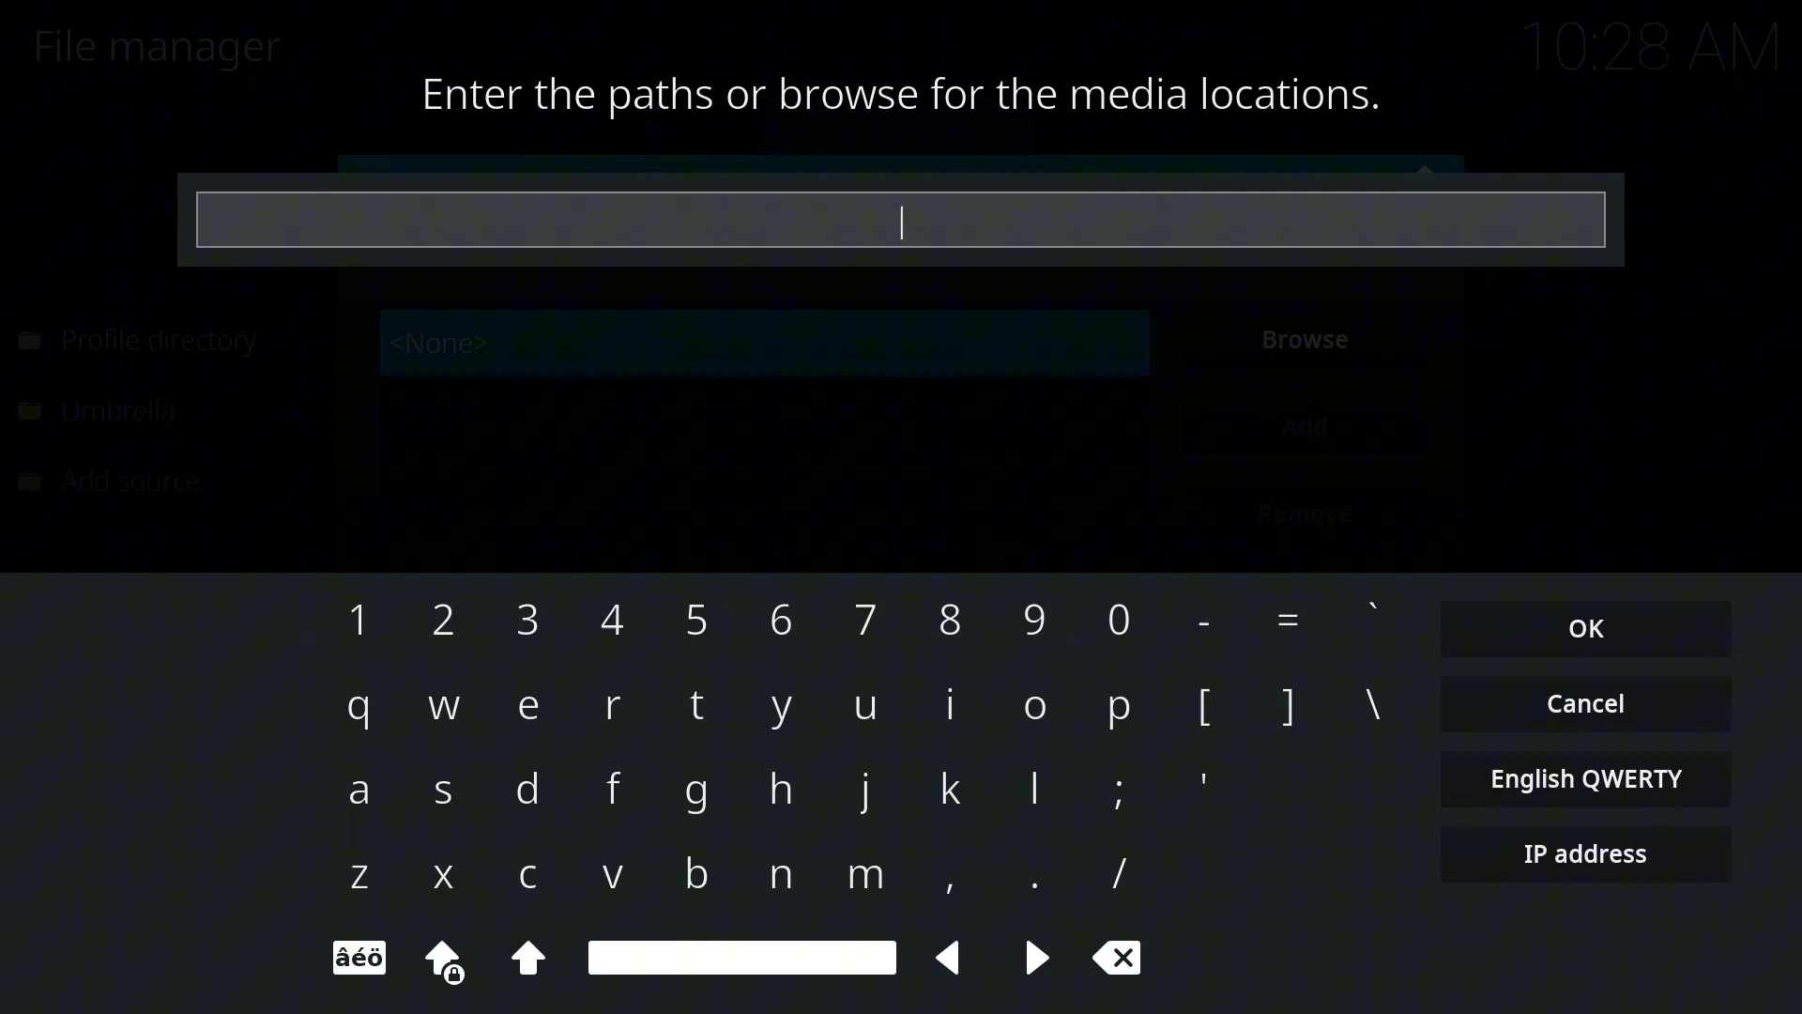
text(https://)
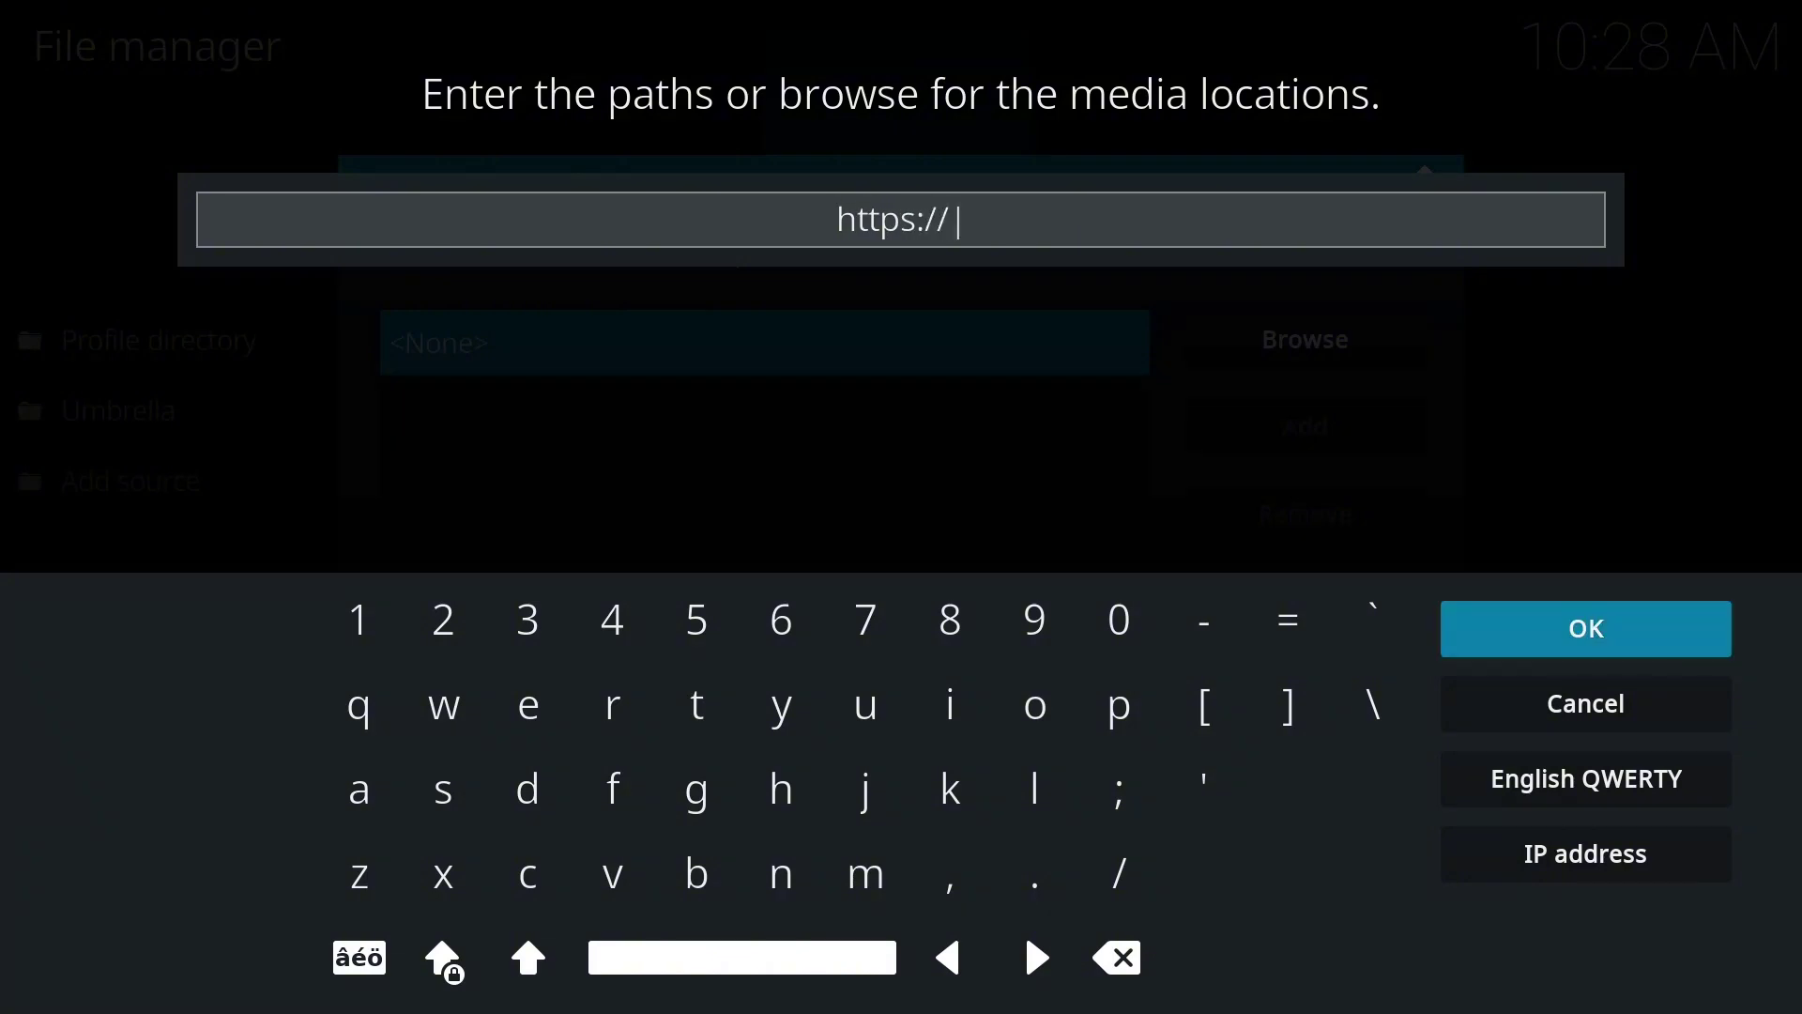
text(coco)
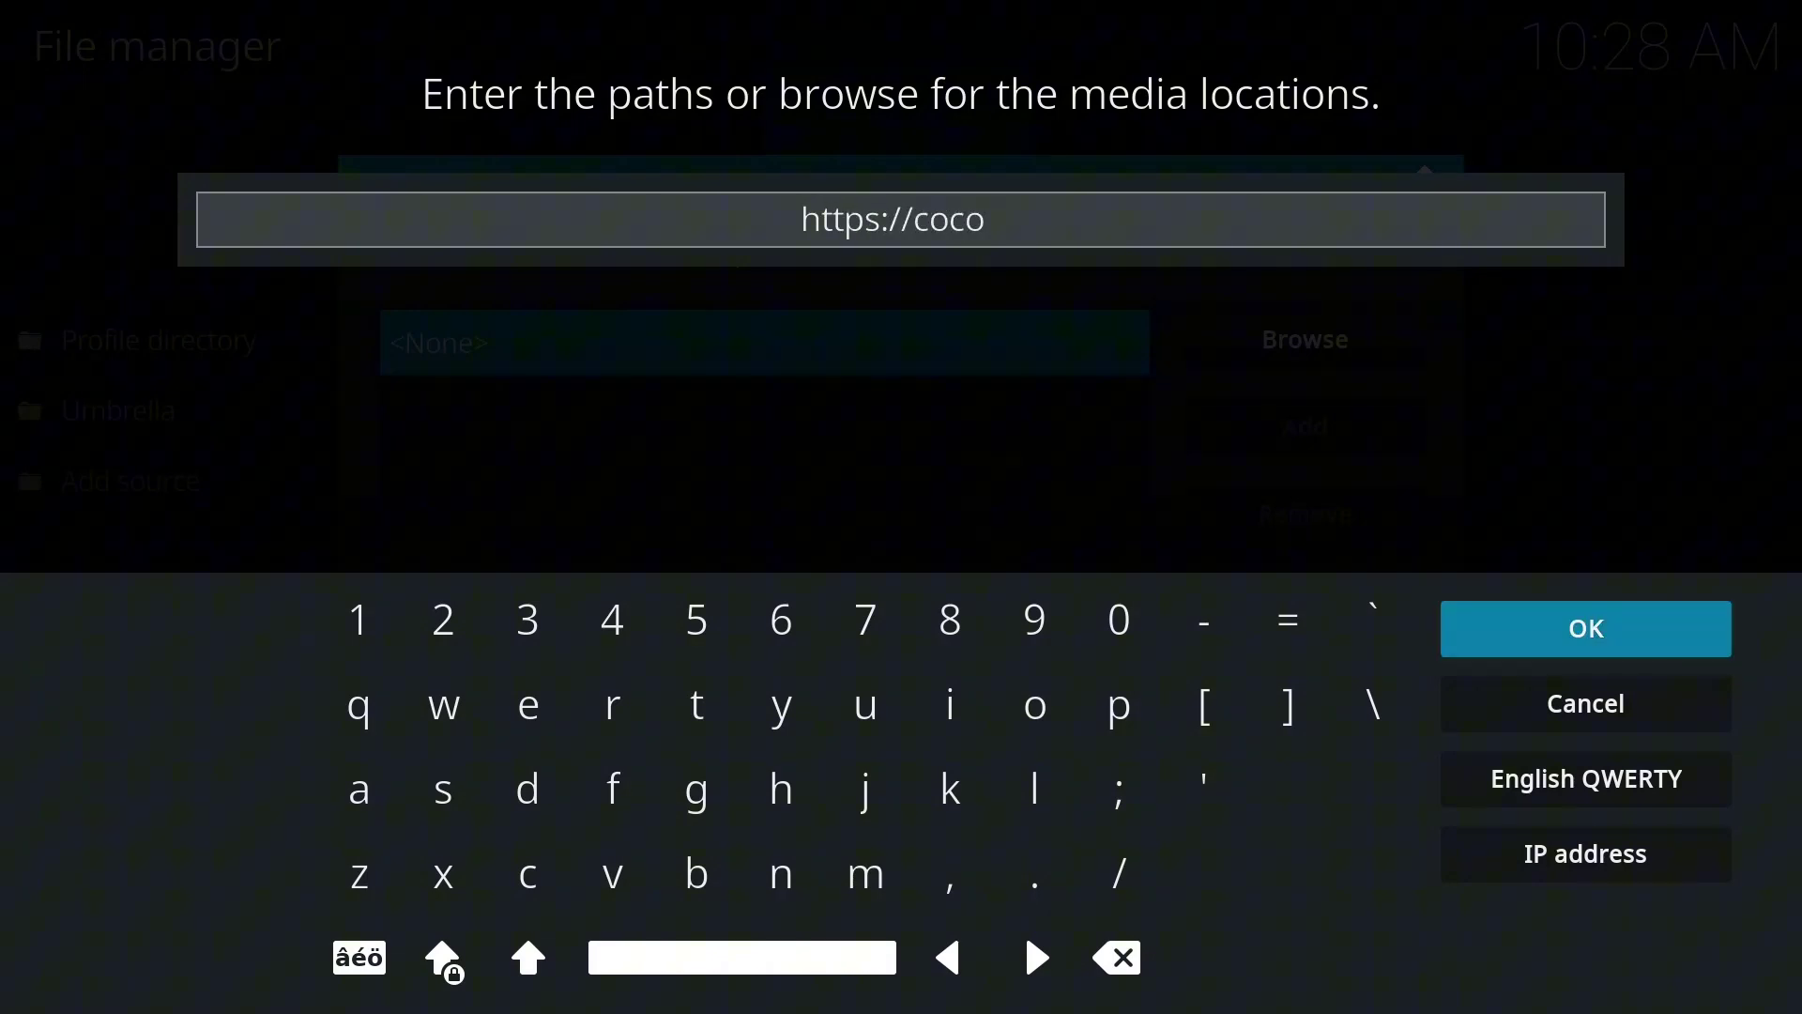
text(joe)
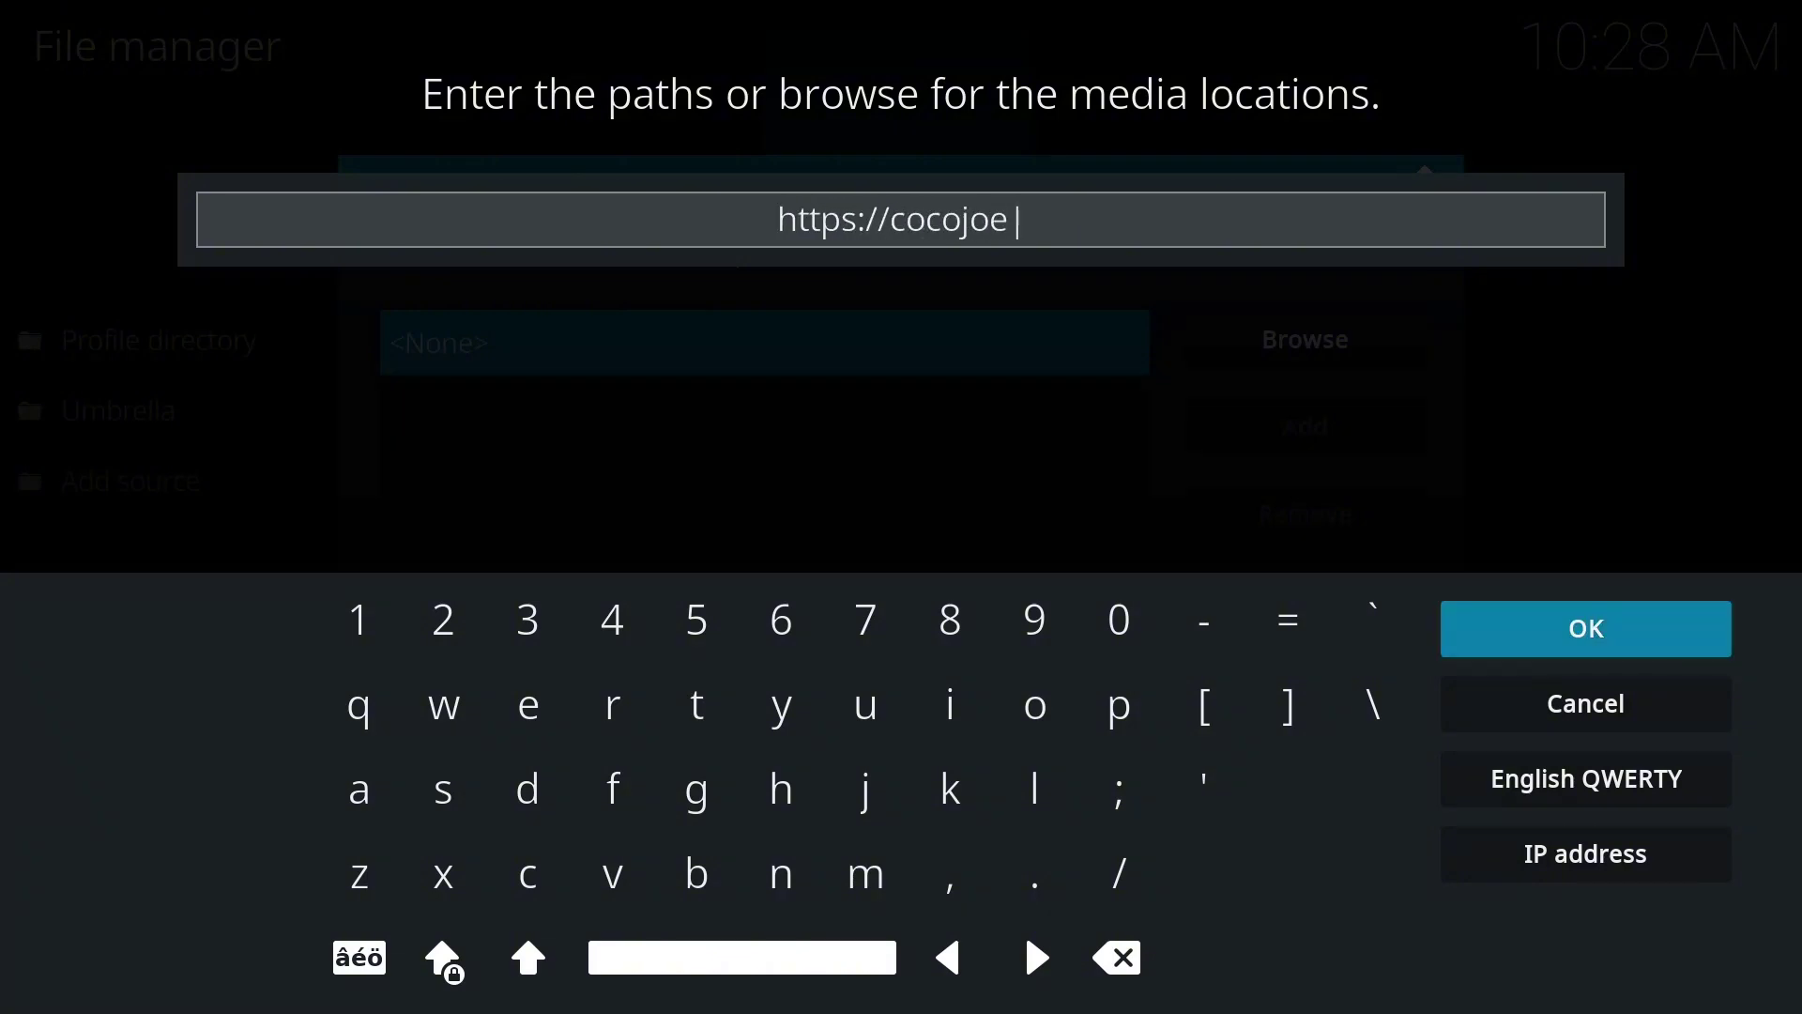
text(2411)
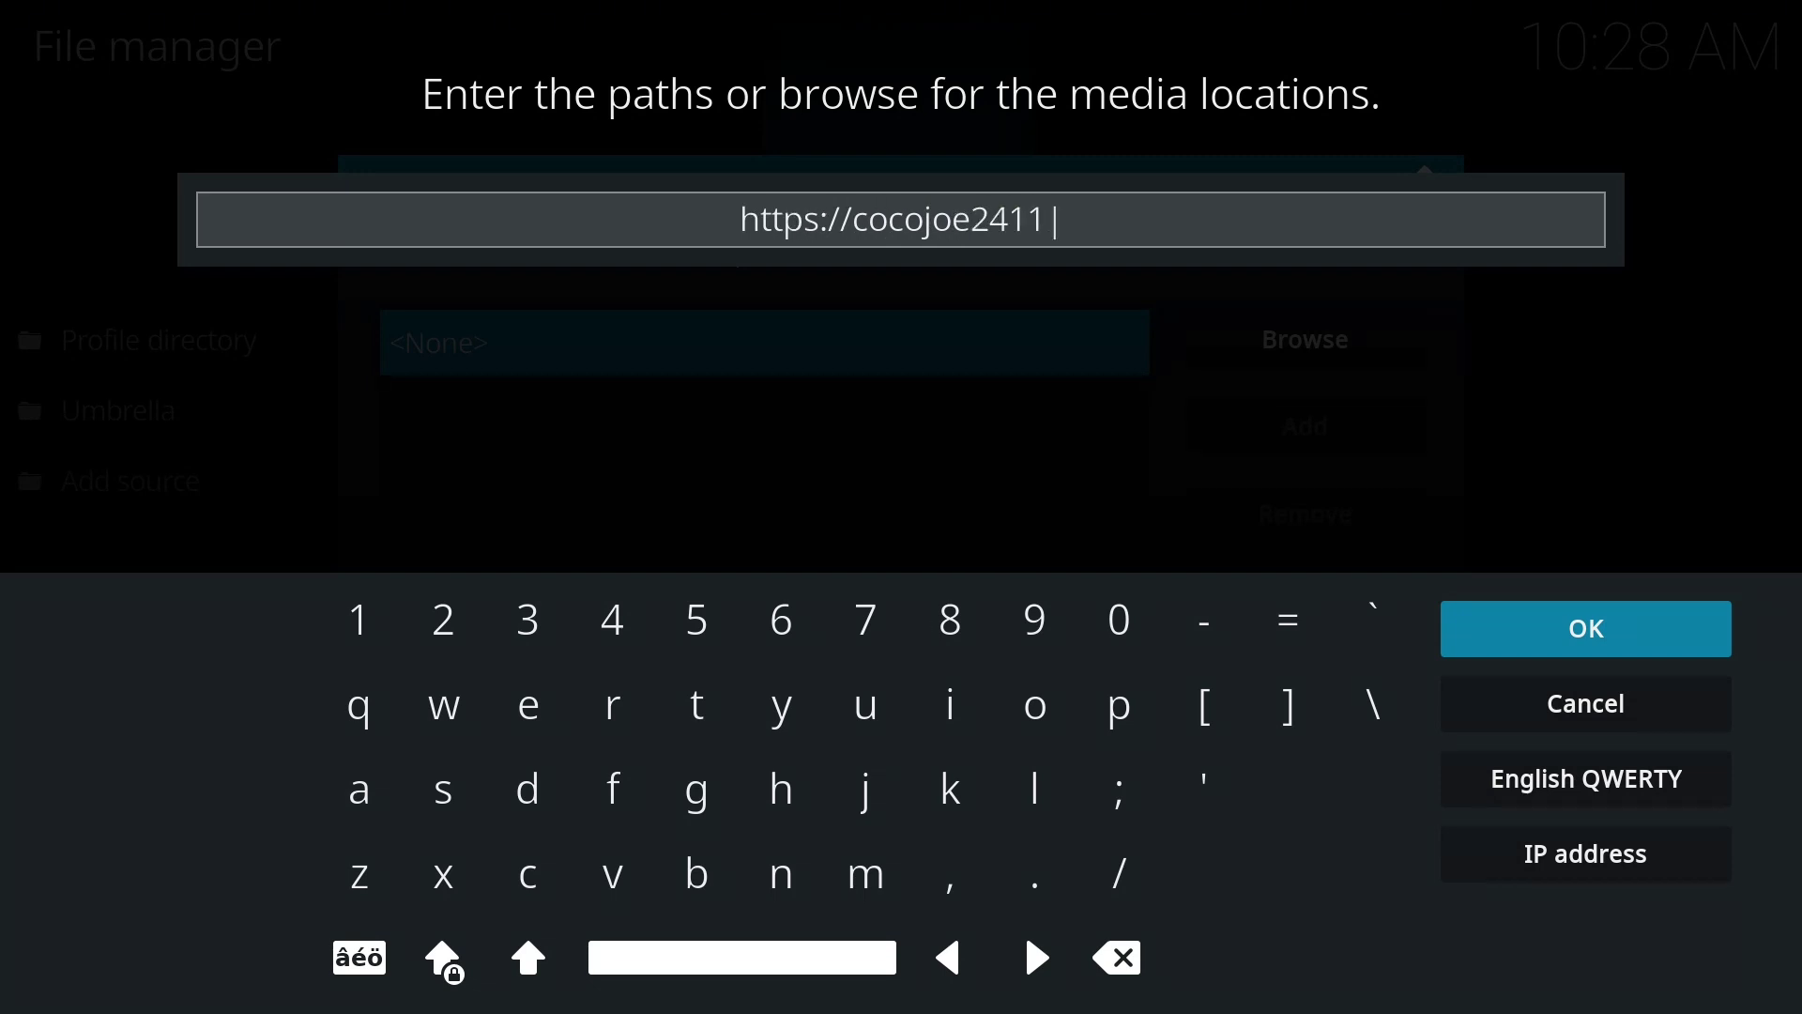
text(.gith)
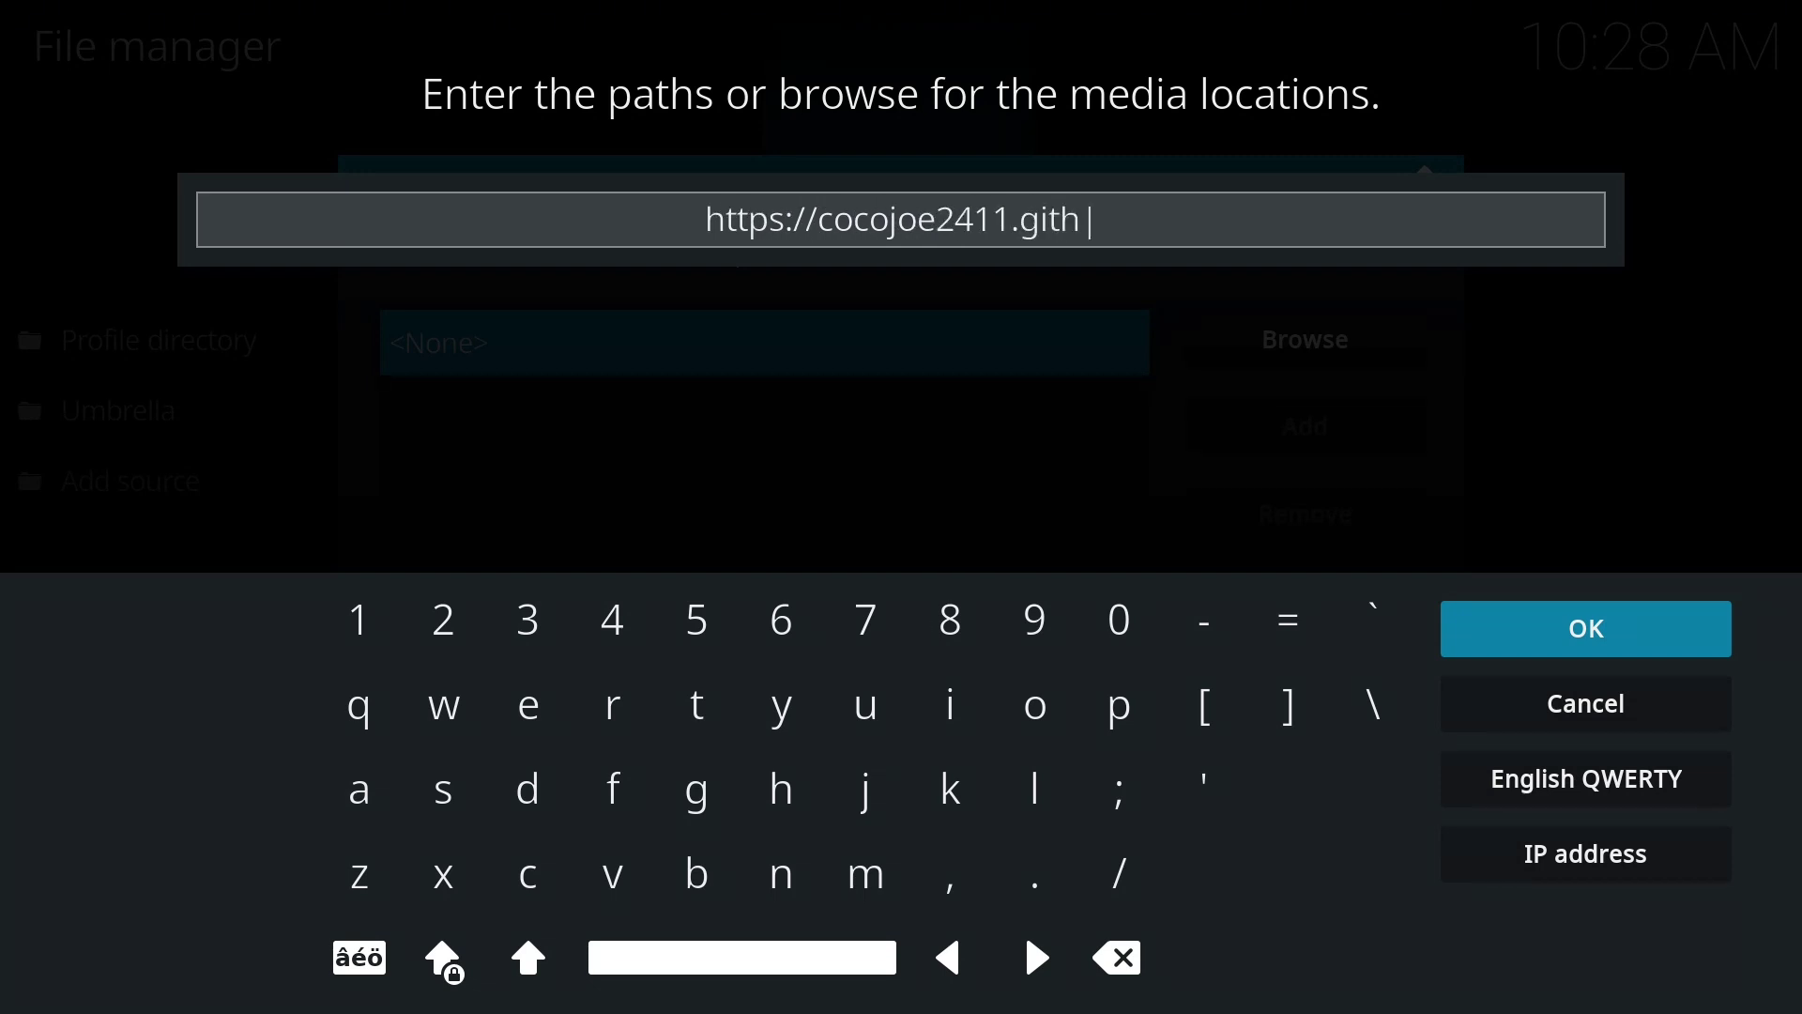
text(ub)
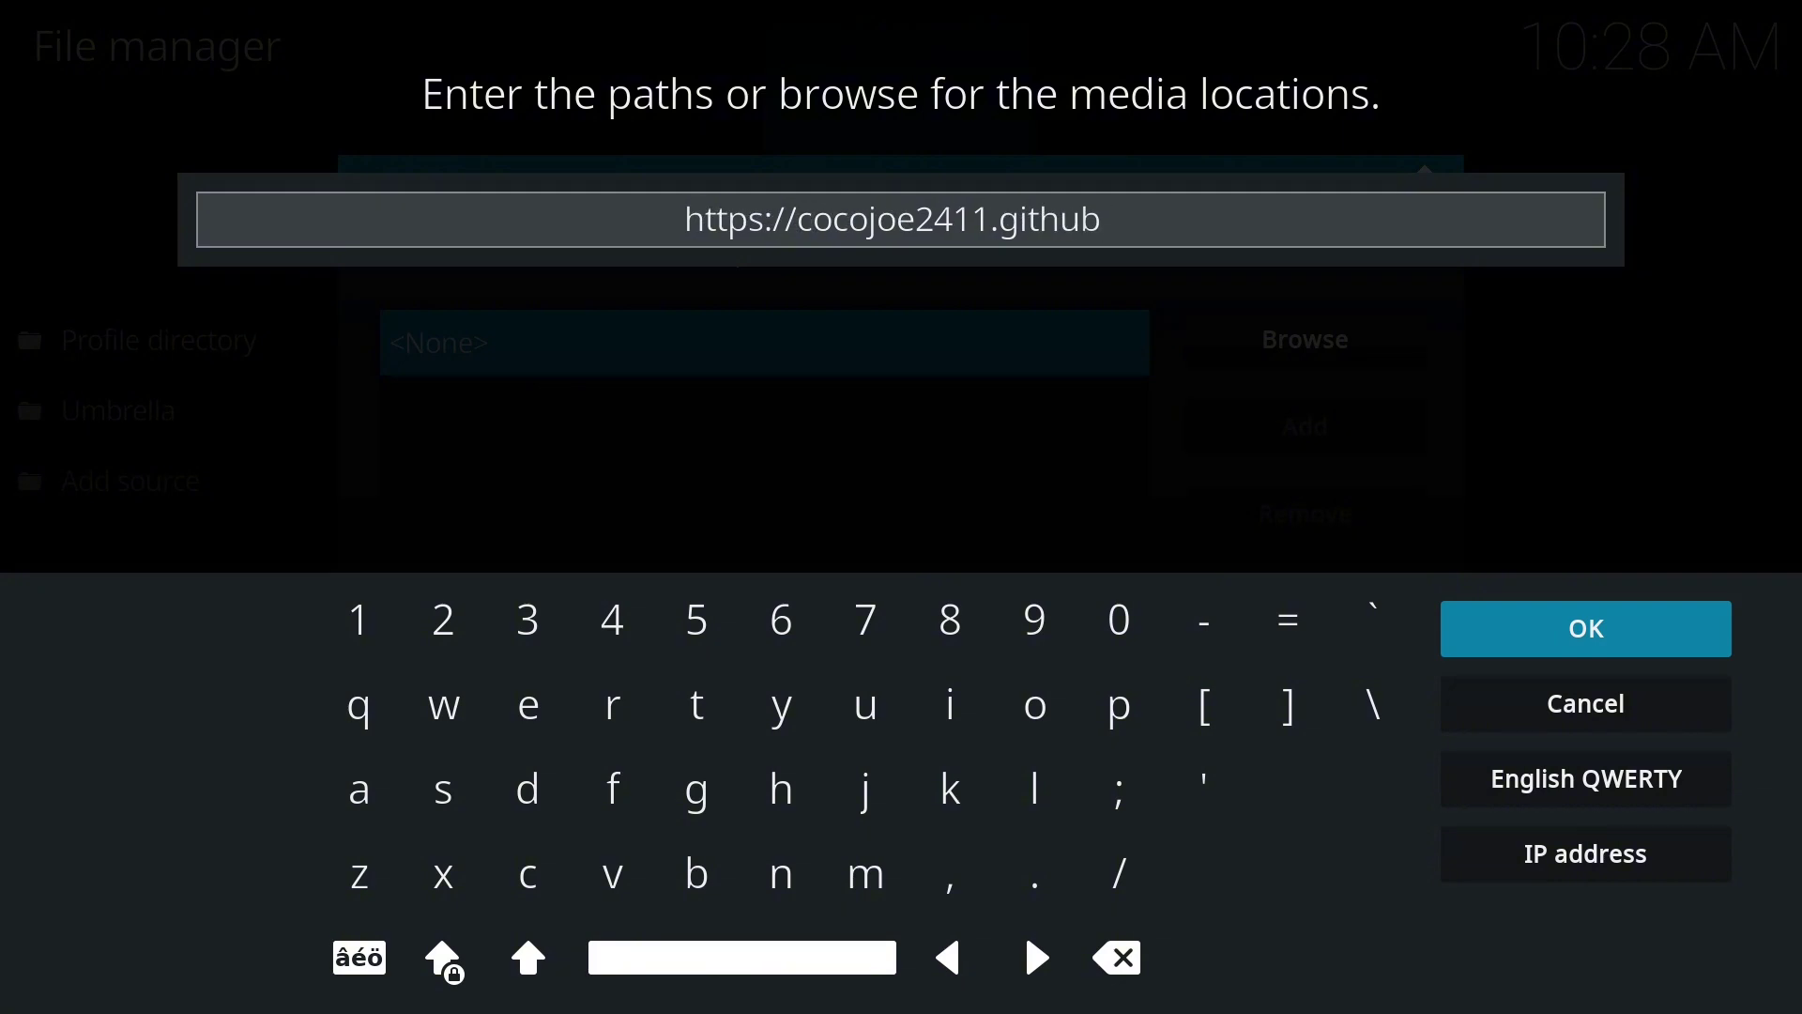
text(.io)
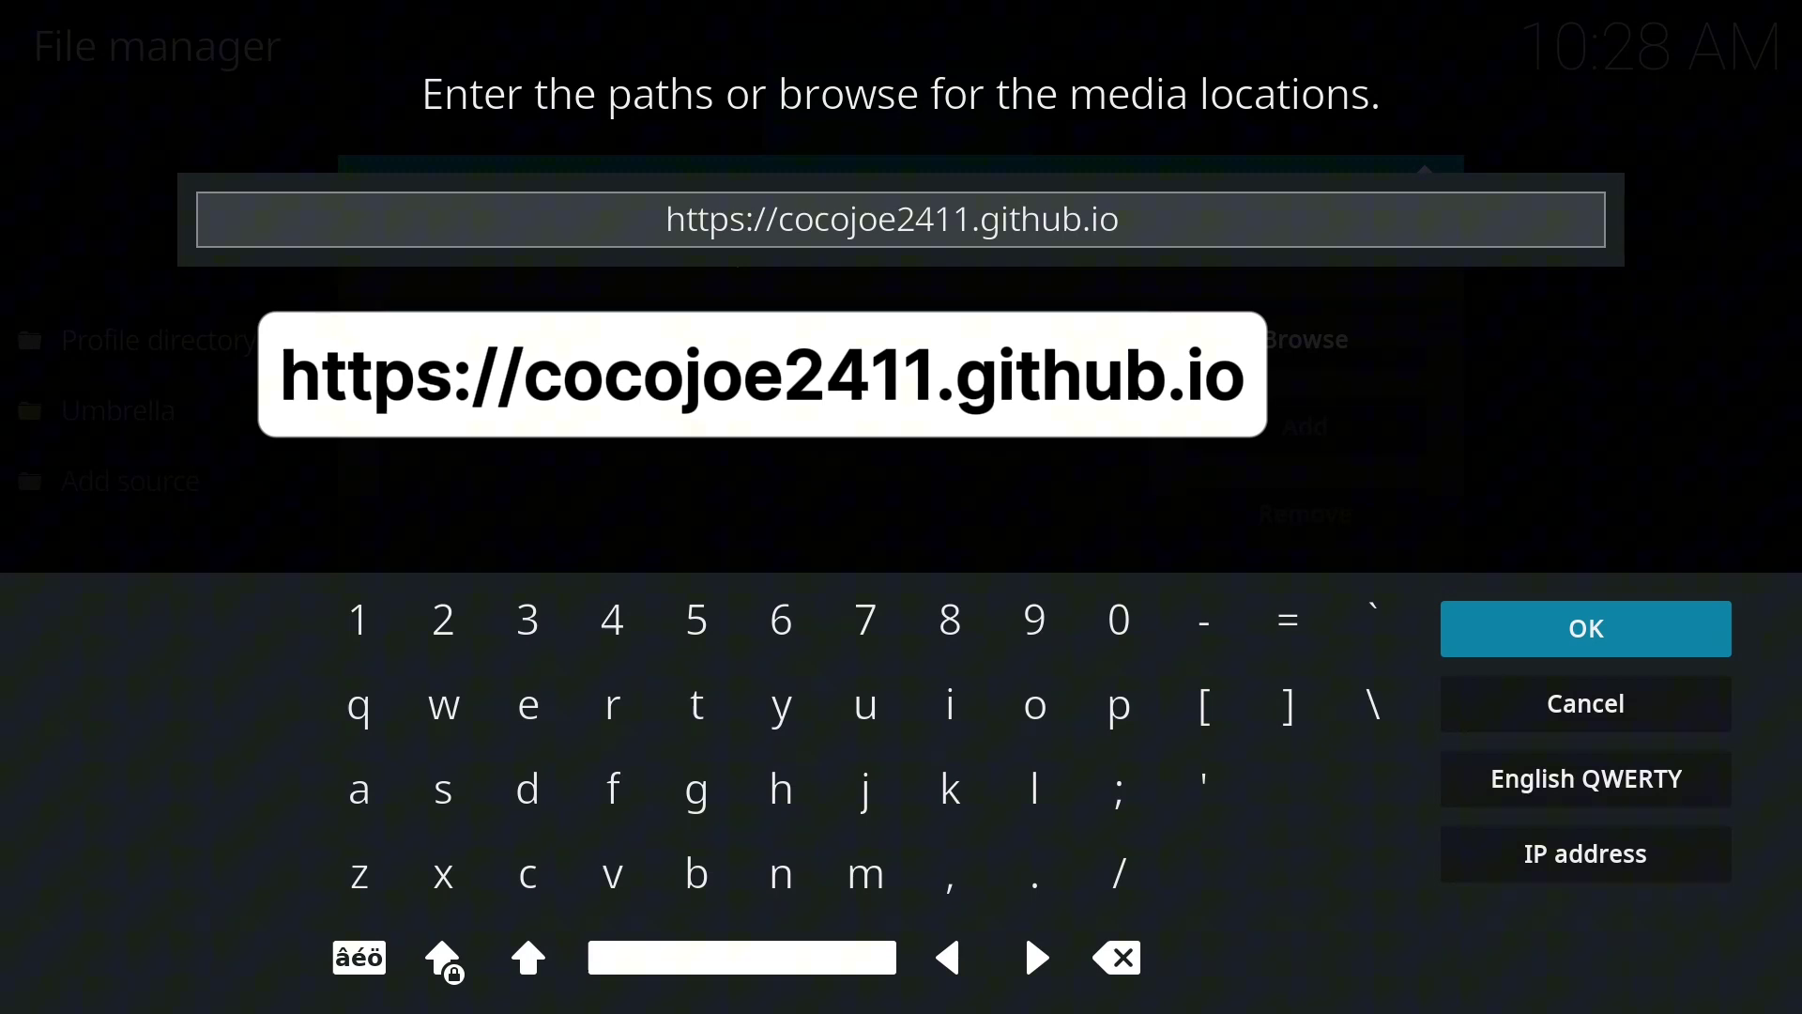
text(/)
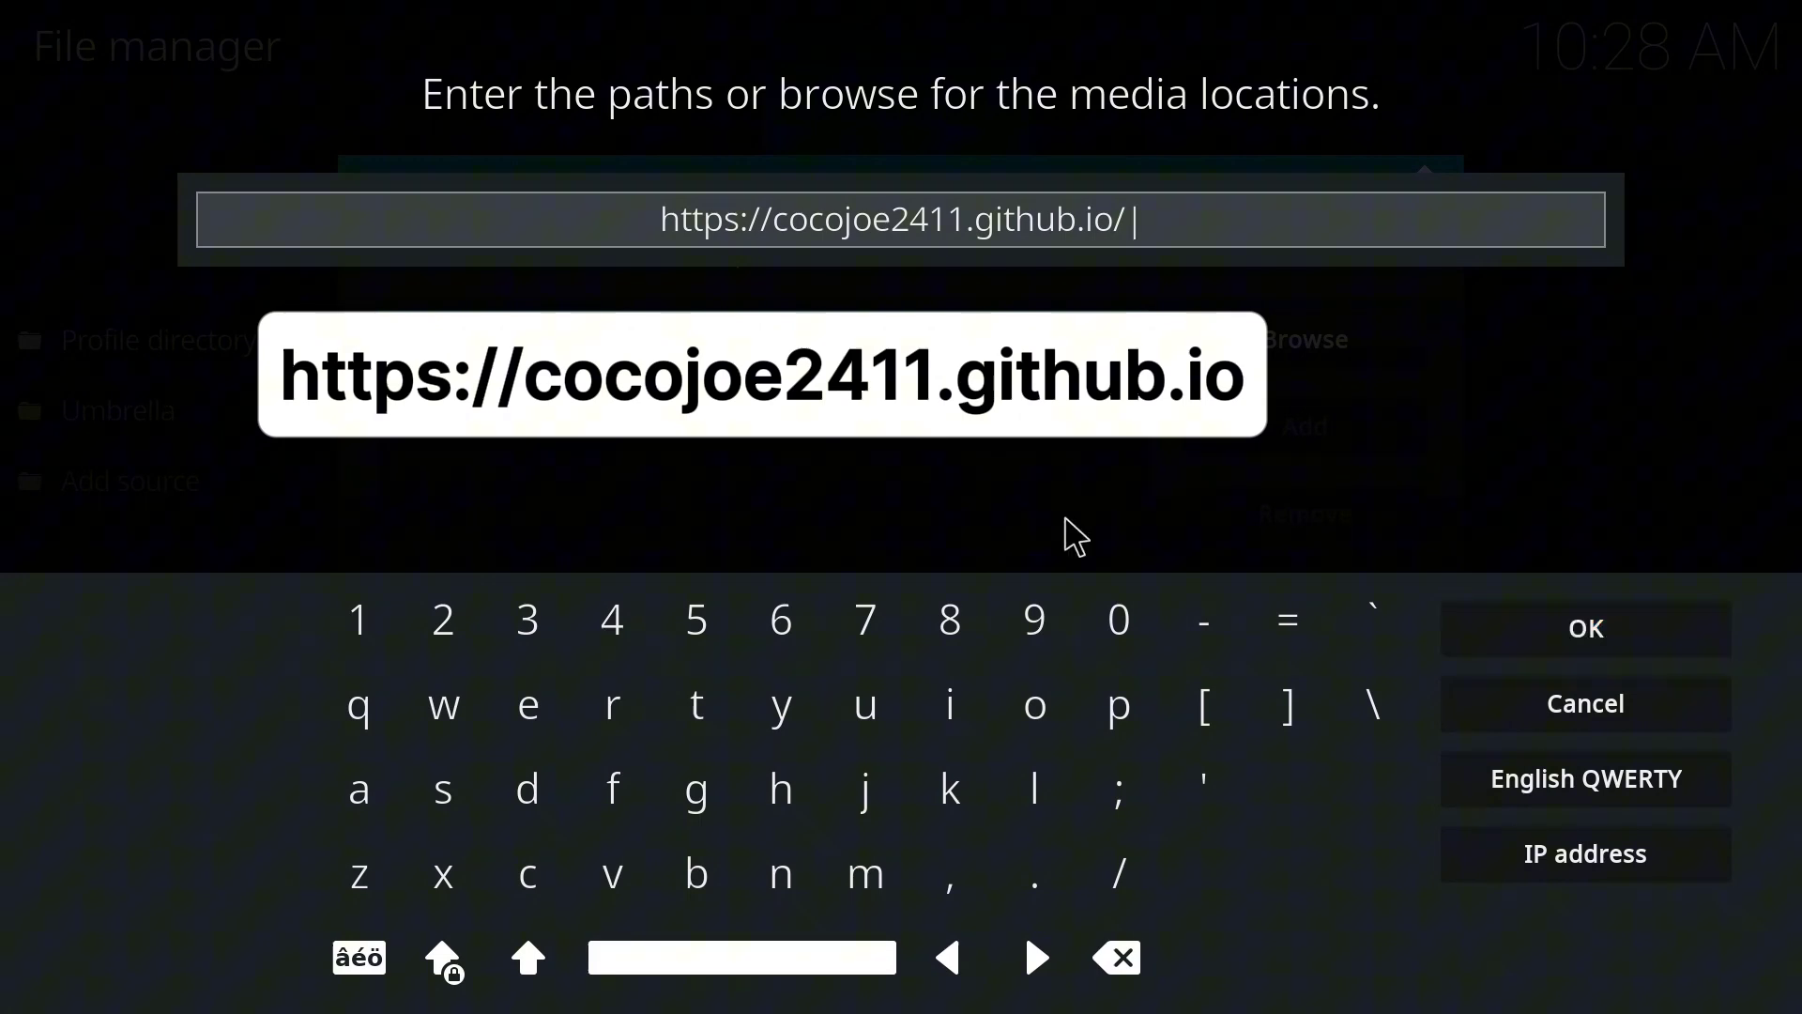
click(1504, 650)
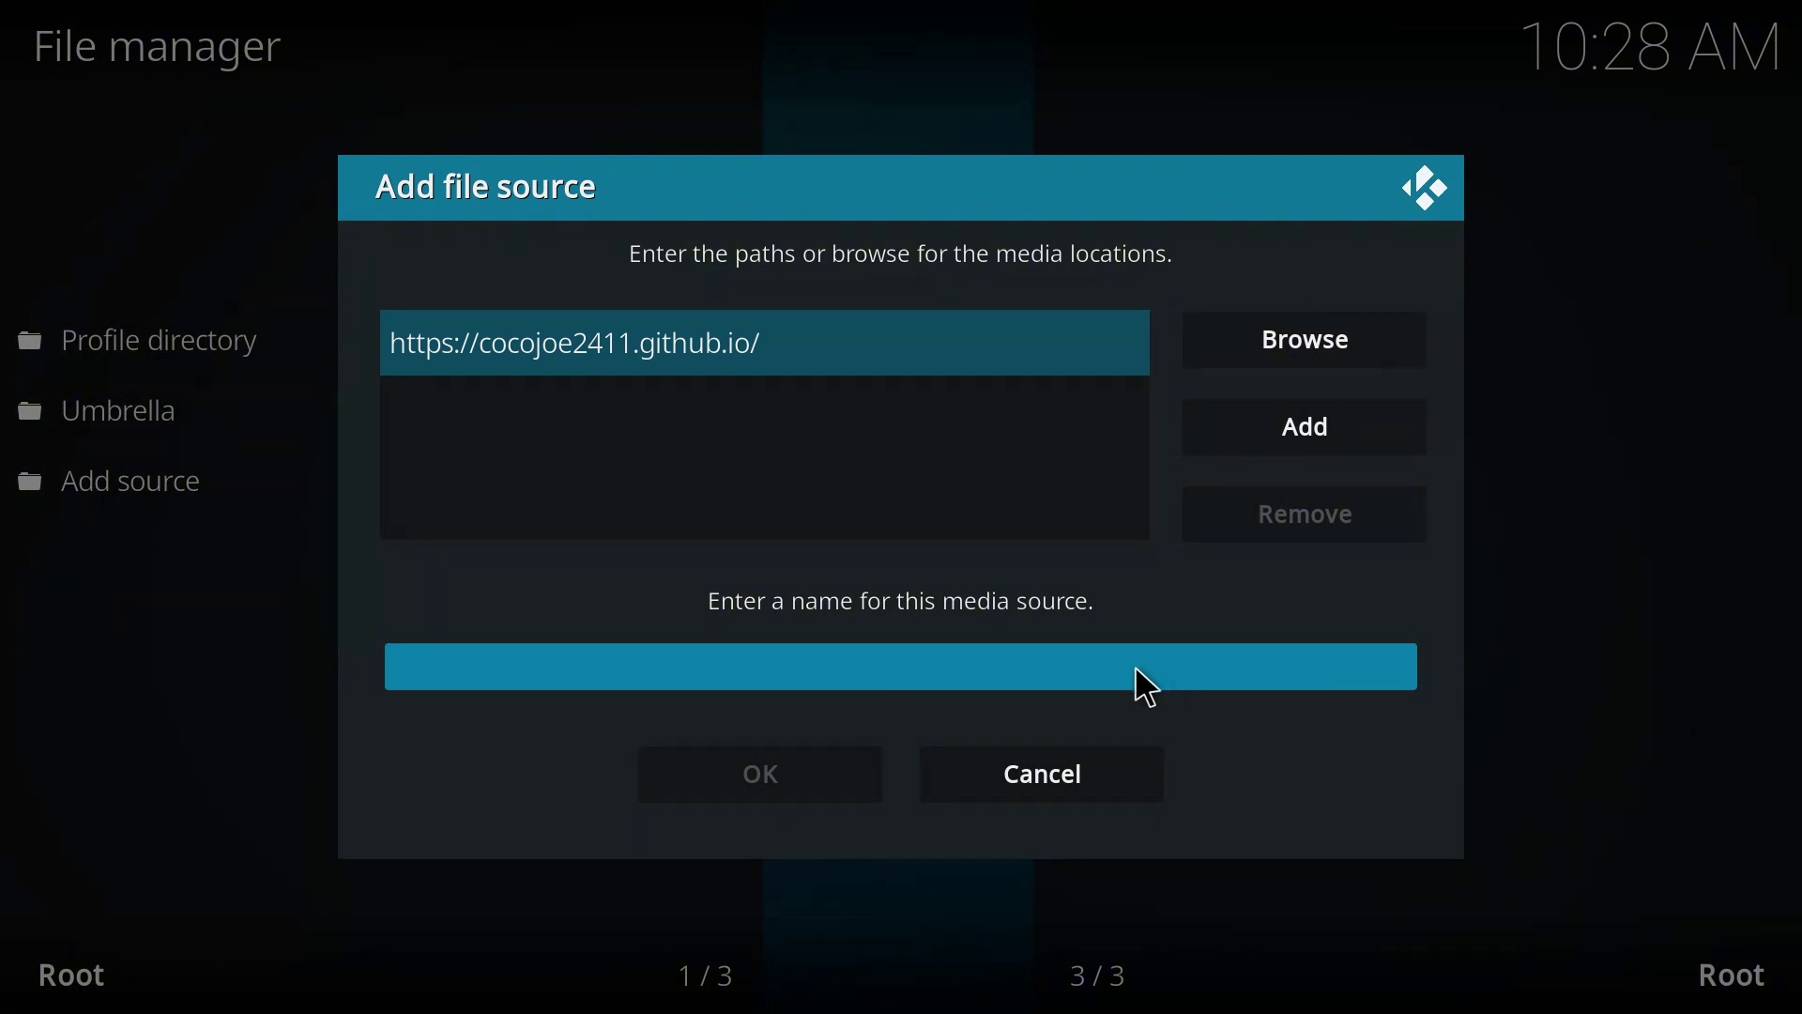
Name the new file source coco and save it.
text(cocc)
key(BackSpace)
text(o)
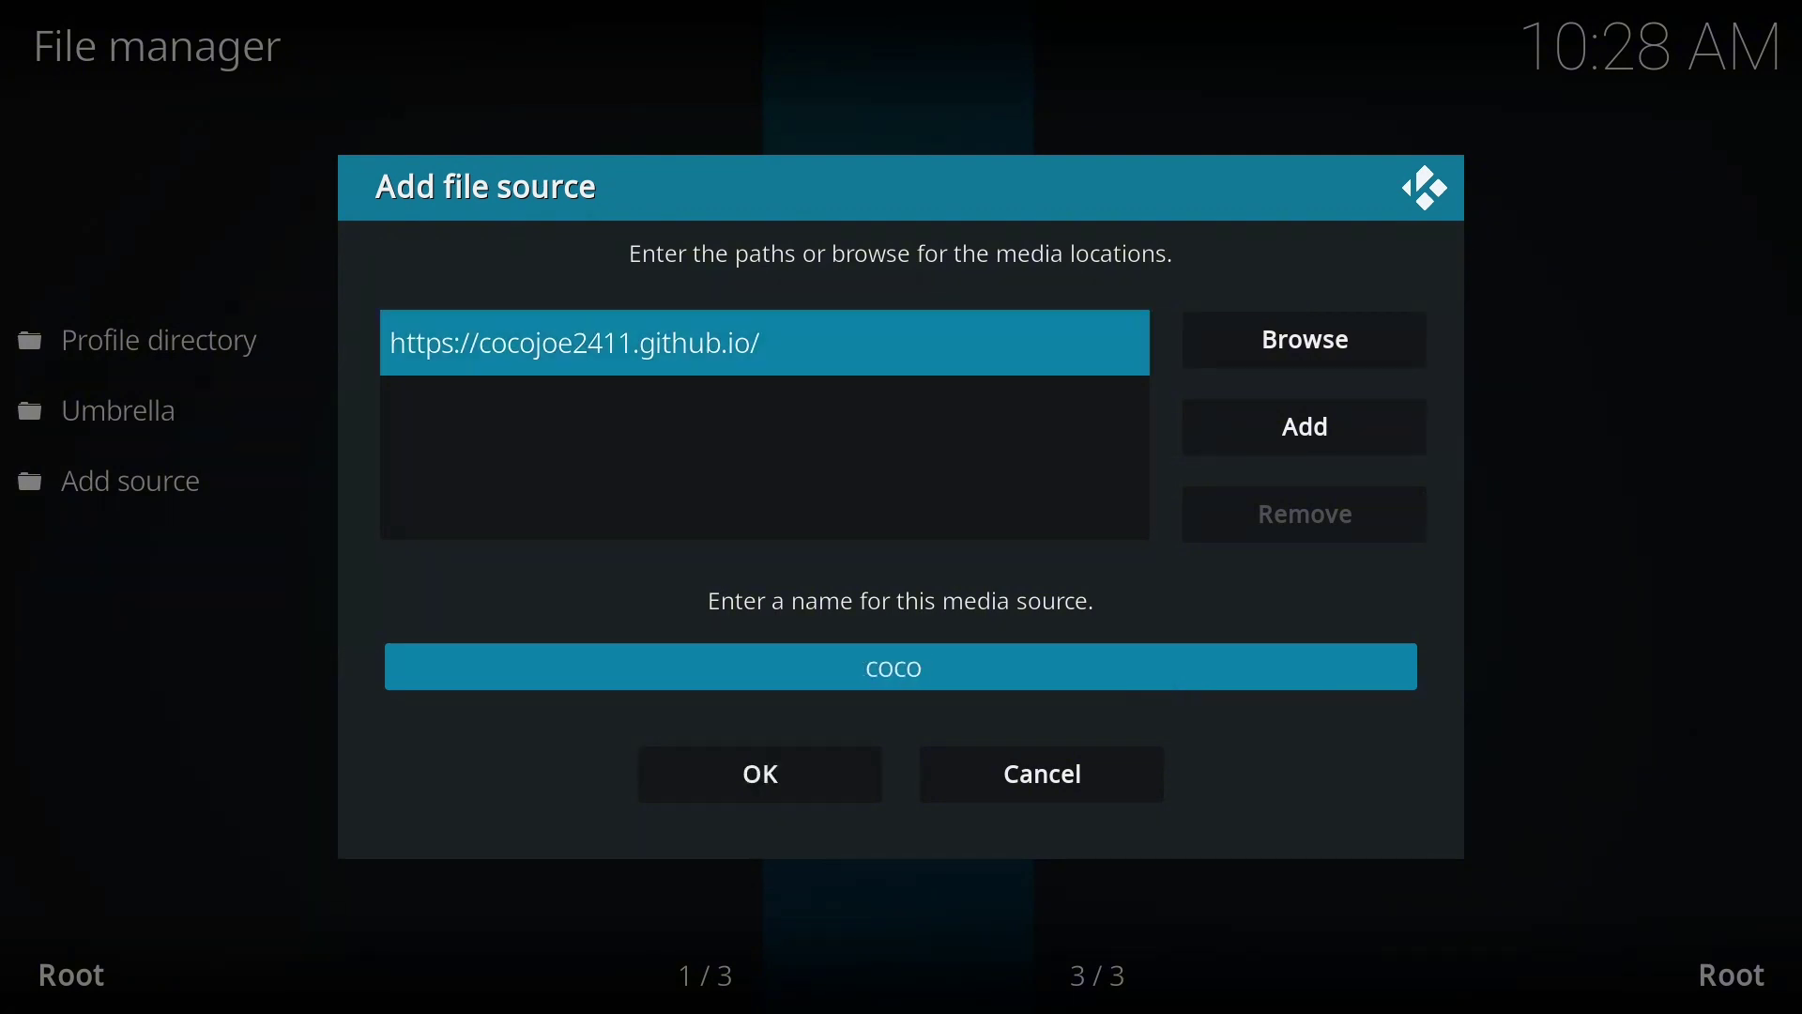
click(792, 770)
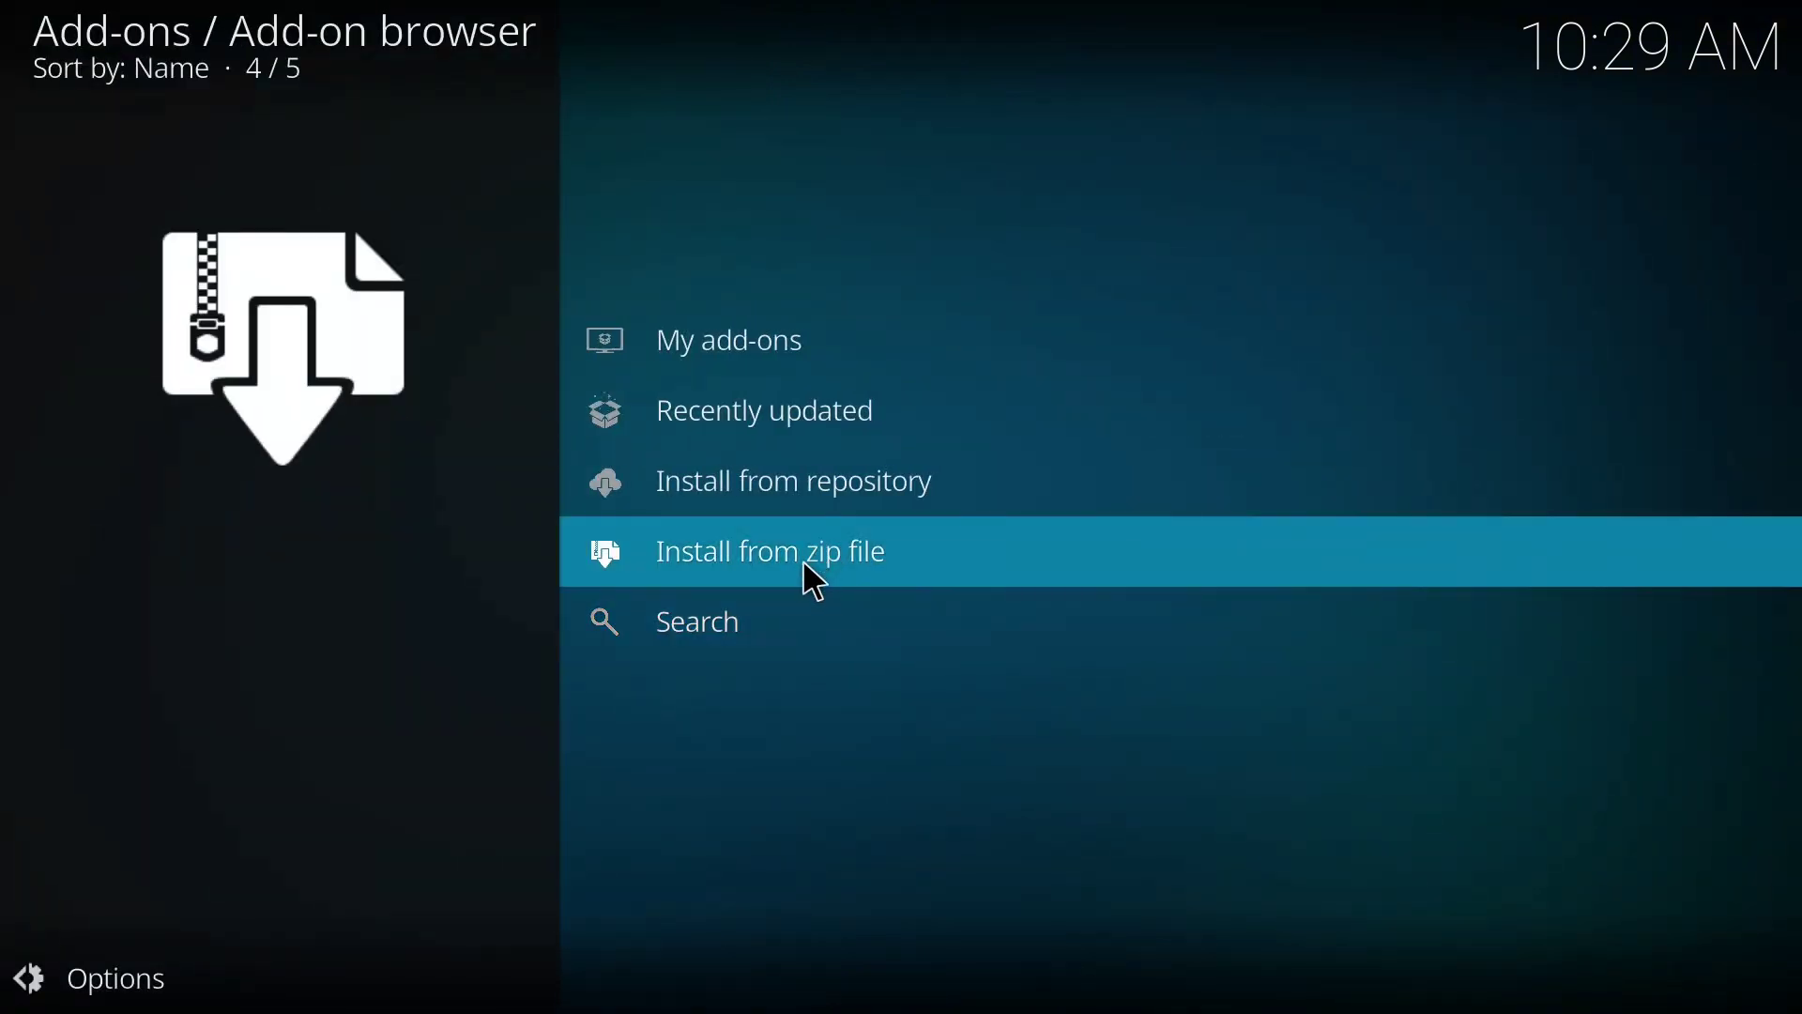
Install repository.cocoscrapers-1.0.0.zip from the coco source as an add-on zip file.
click(805, 568)
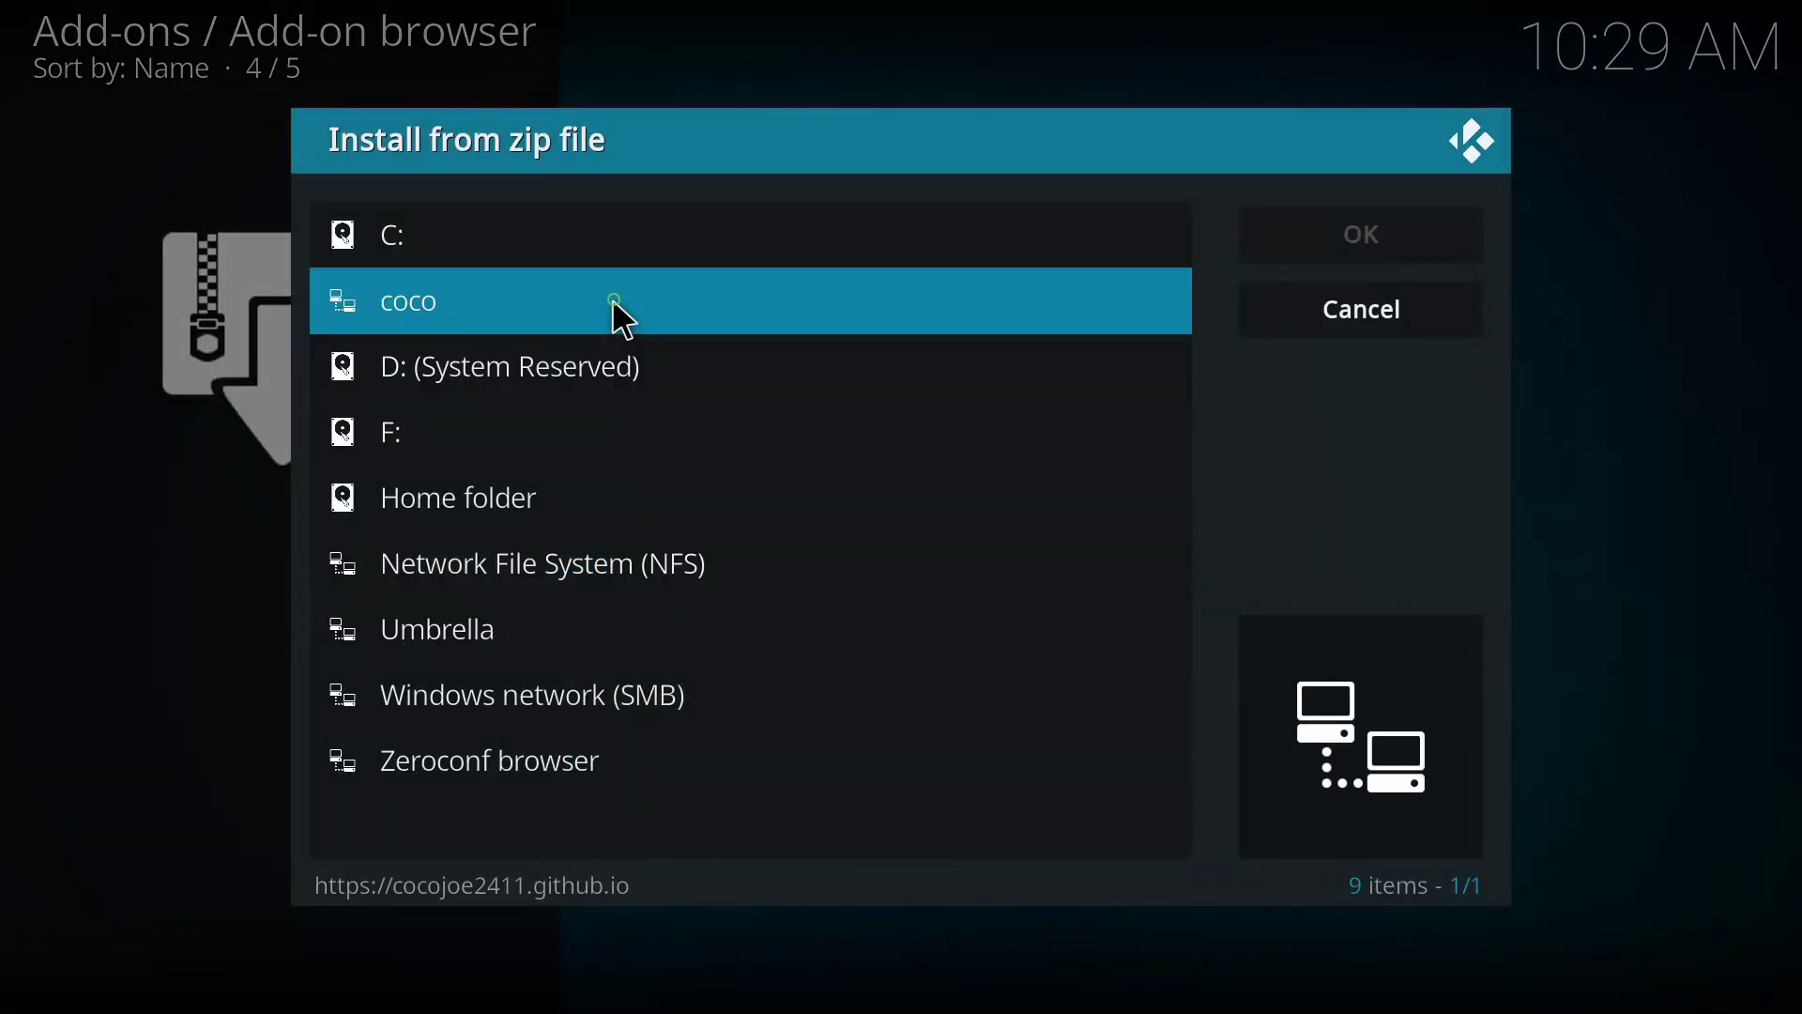
click(613, 303)
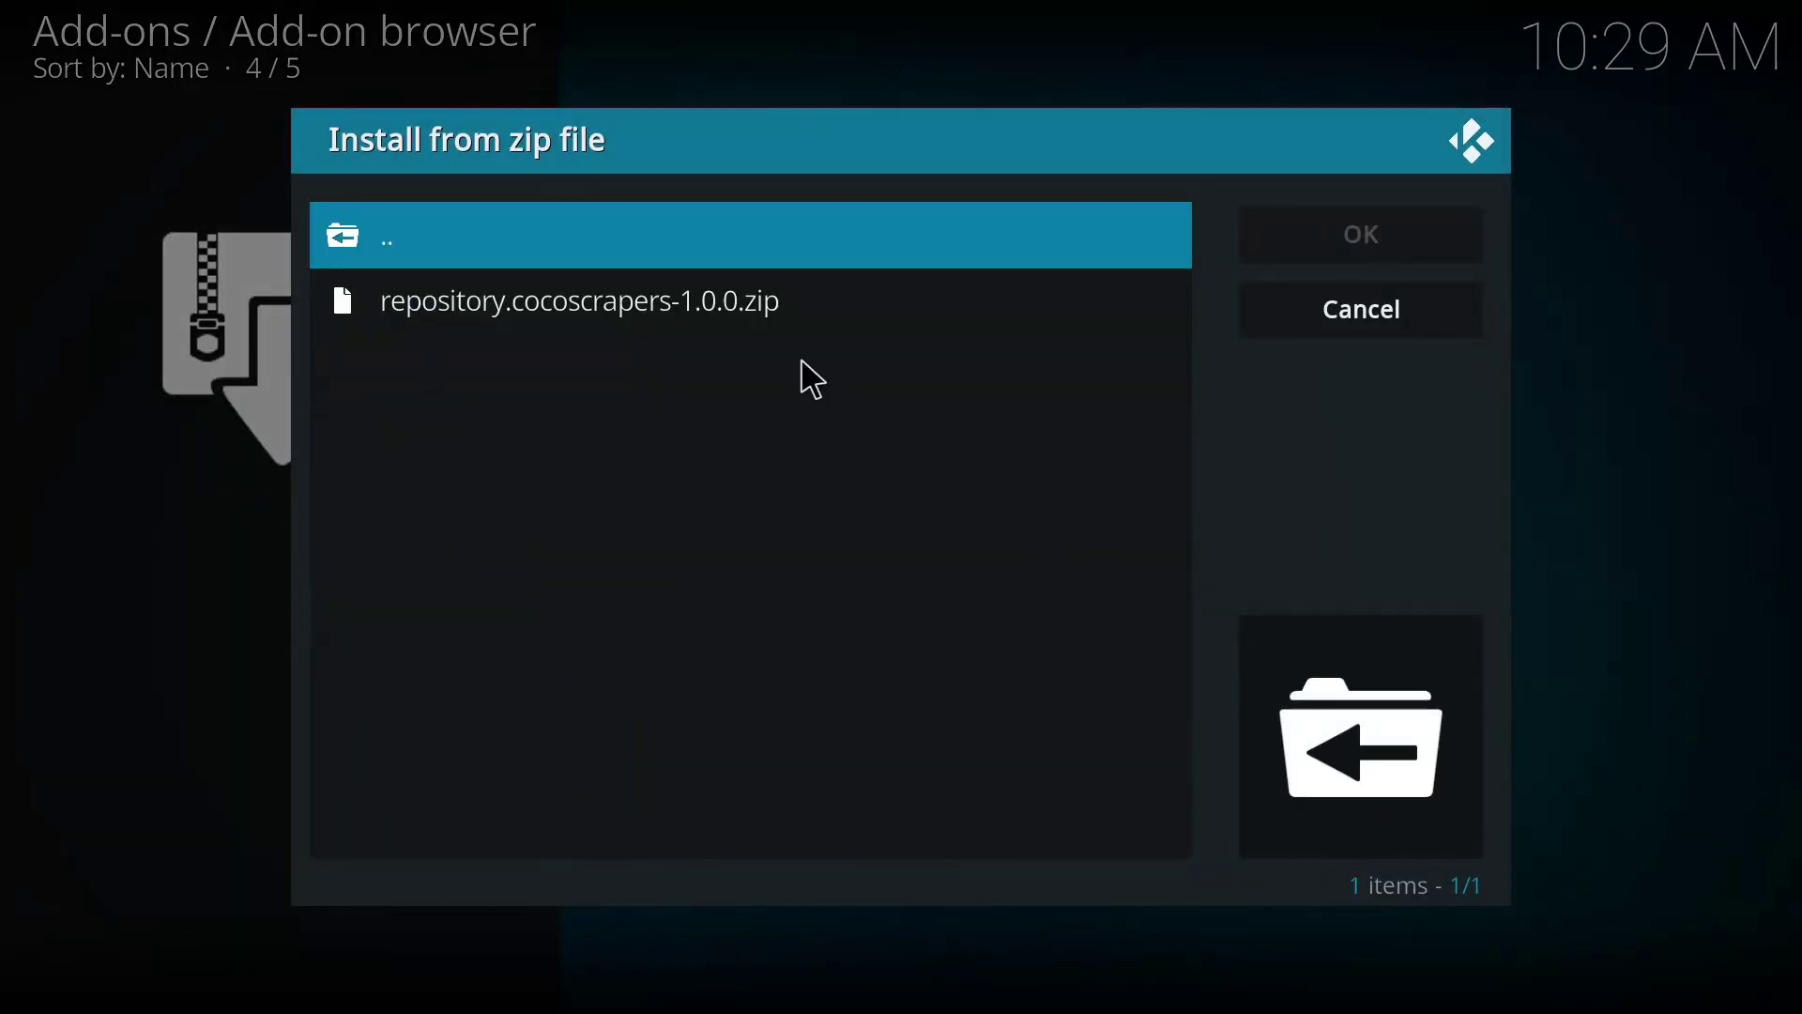
click(812, 314)
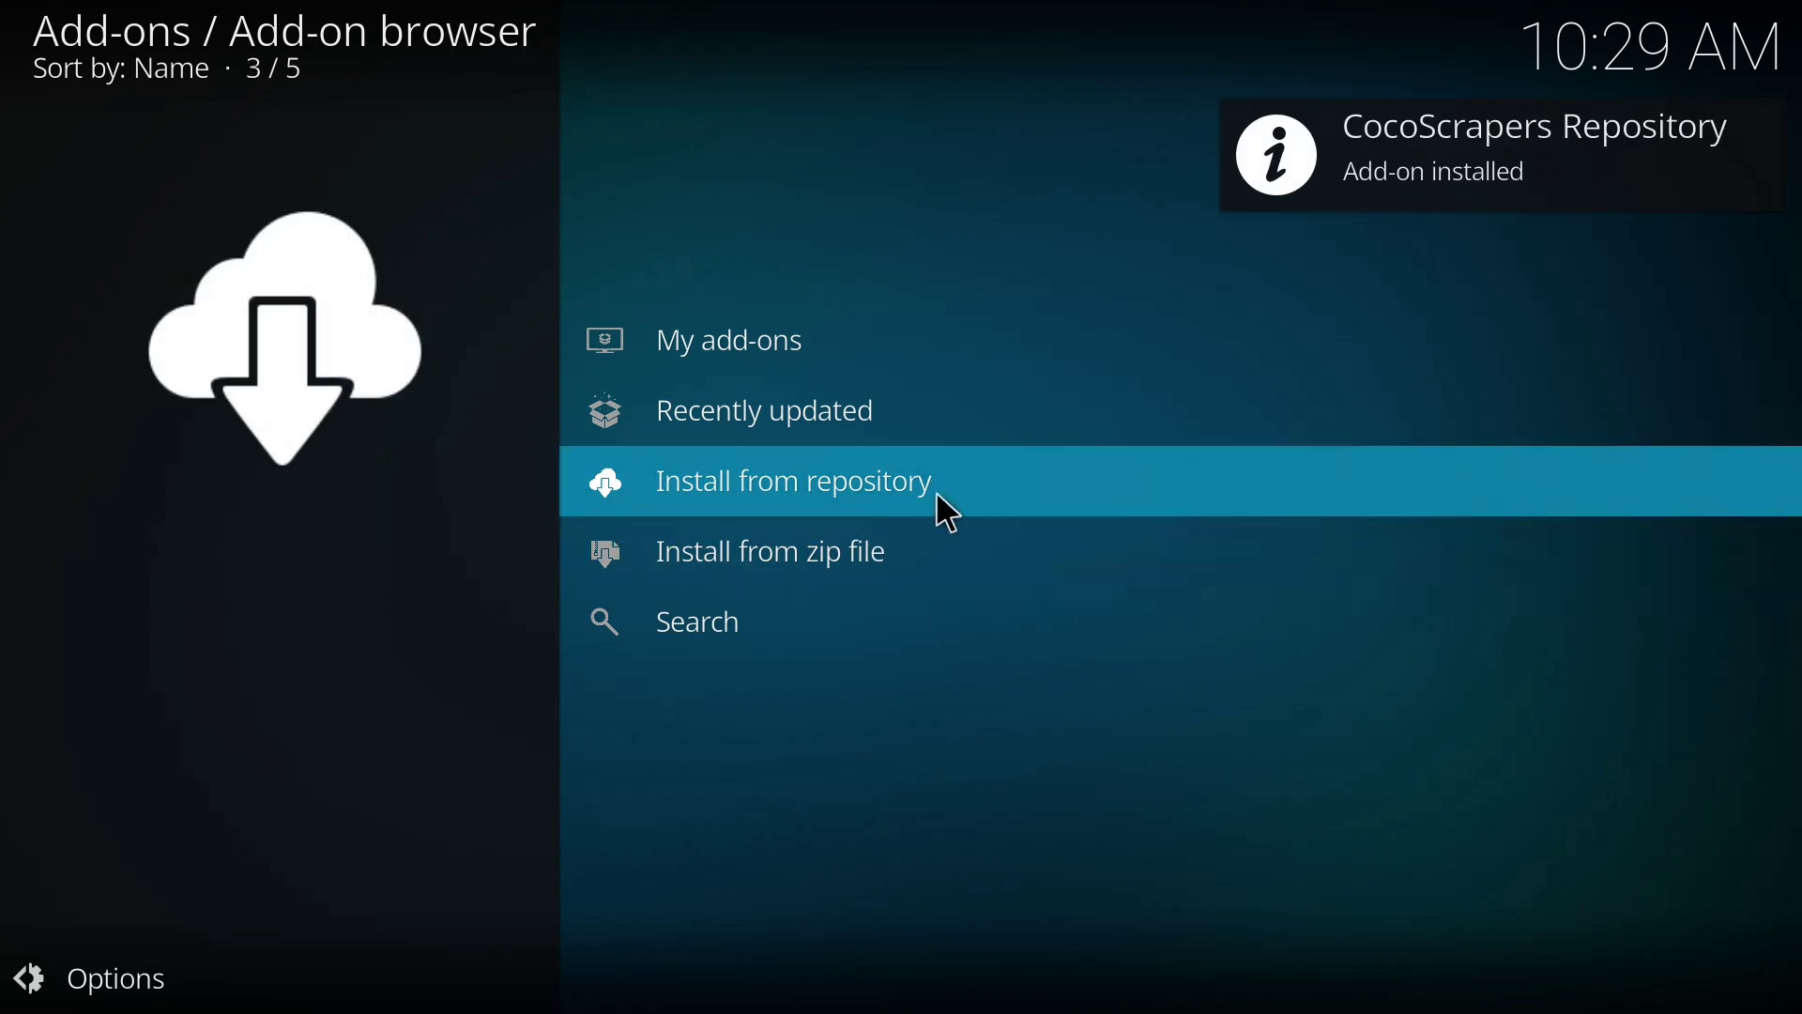
Install the CocoScrapers Module program add-on from the CocoScrapers Repository.
click(937, 491)
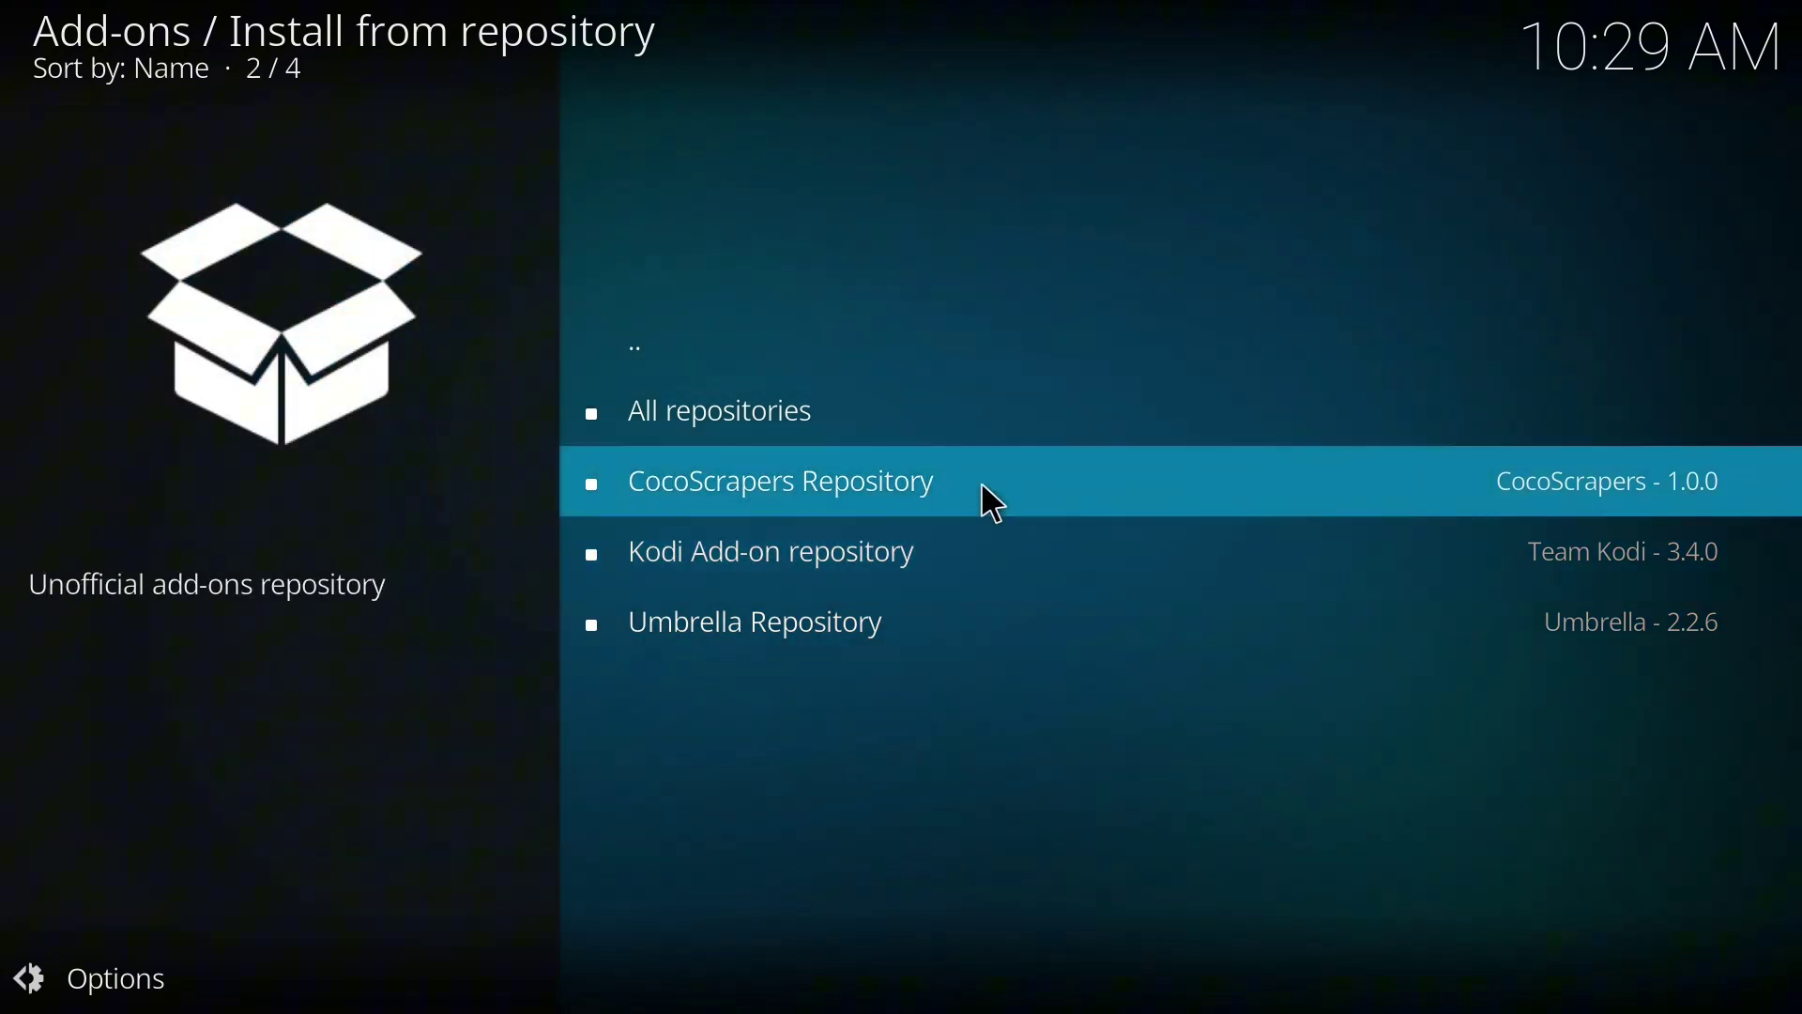
click(982, 486)
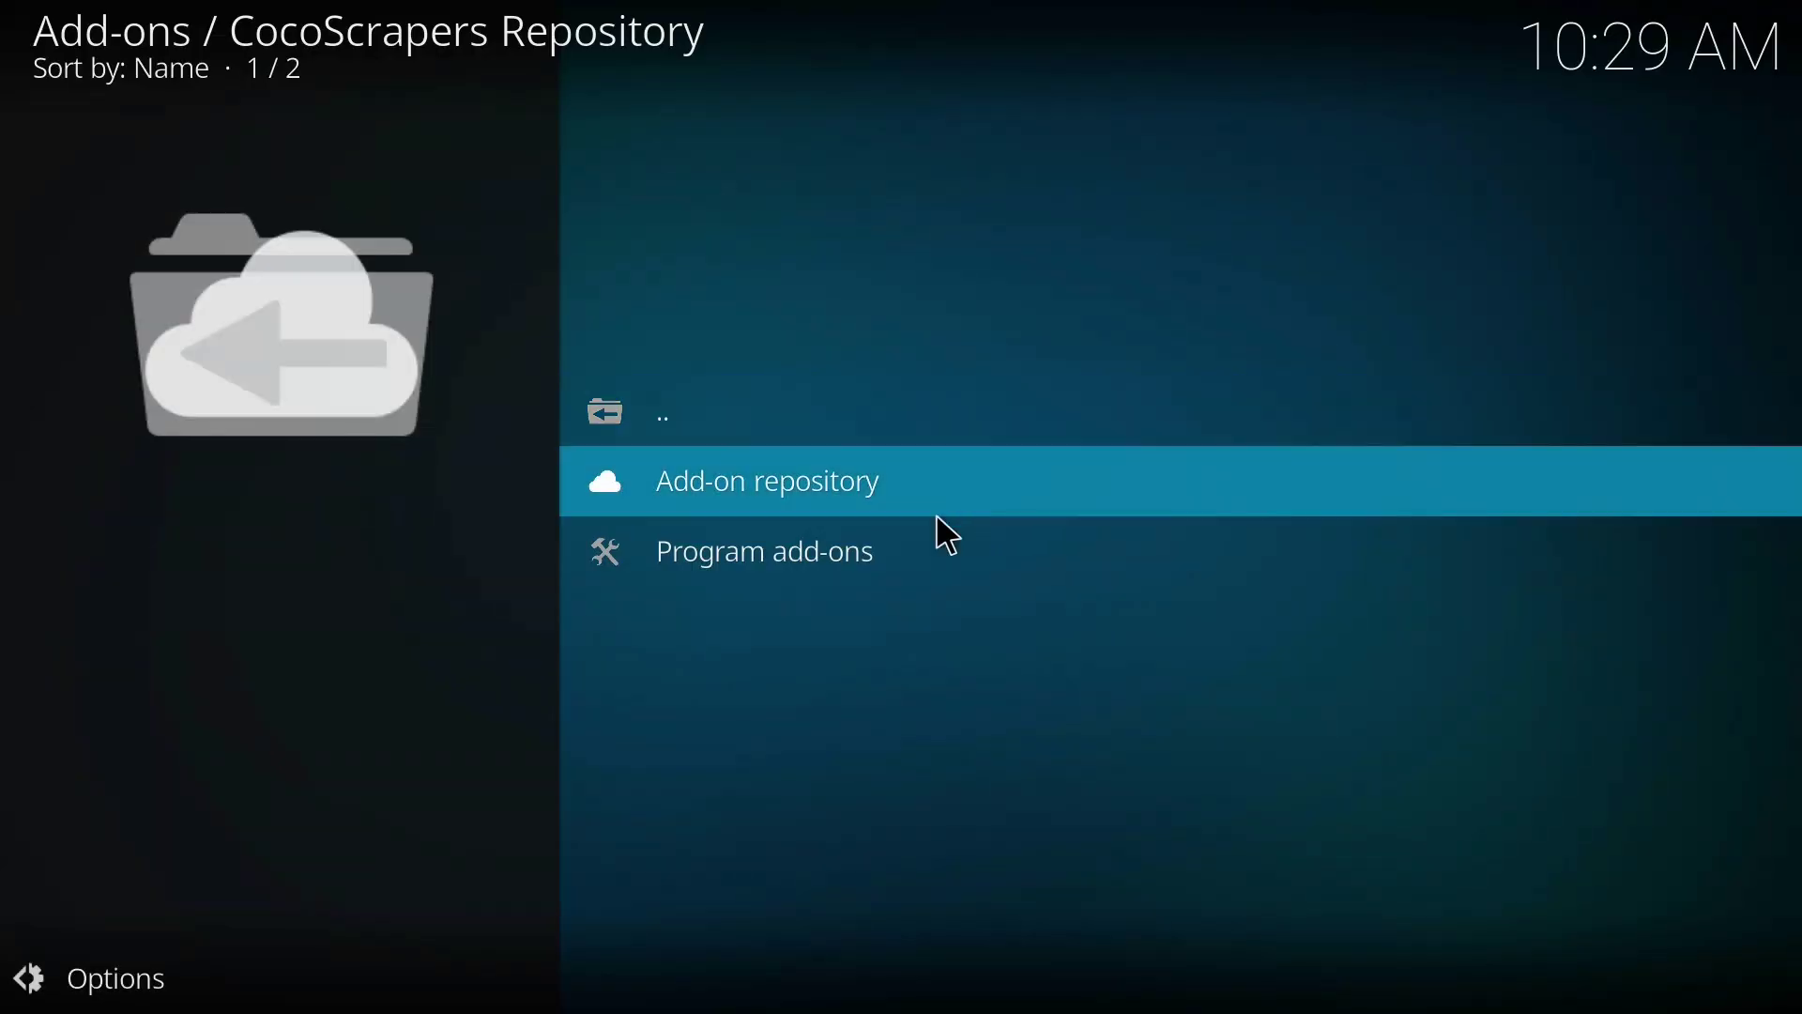
click(939, 529)
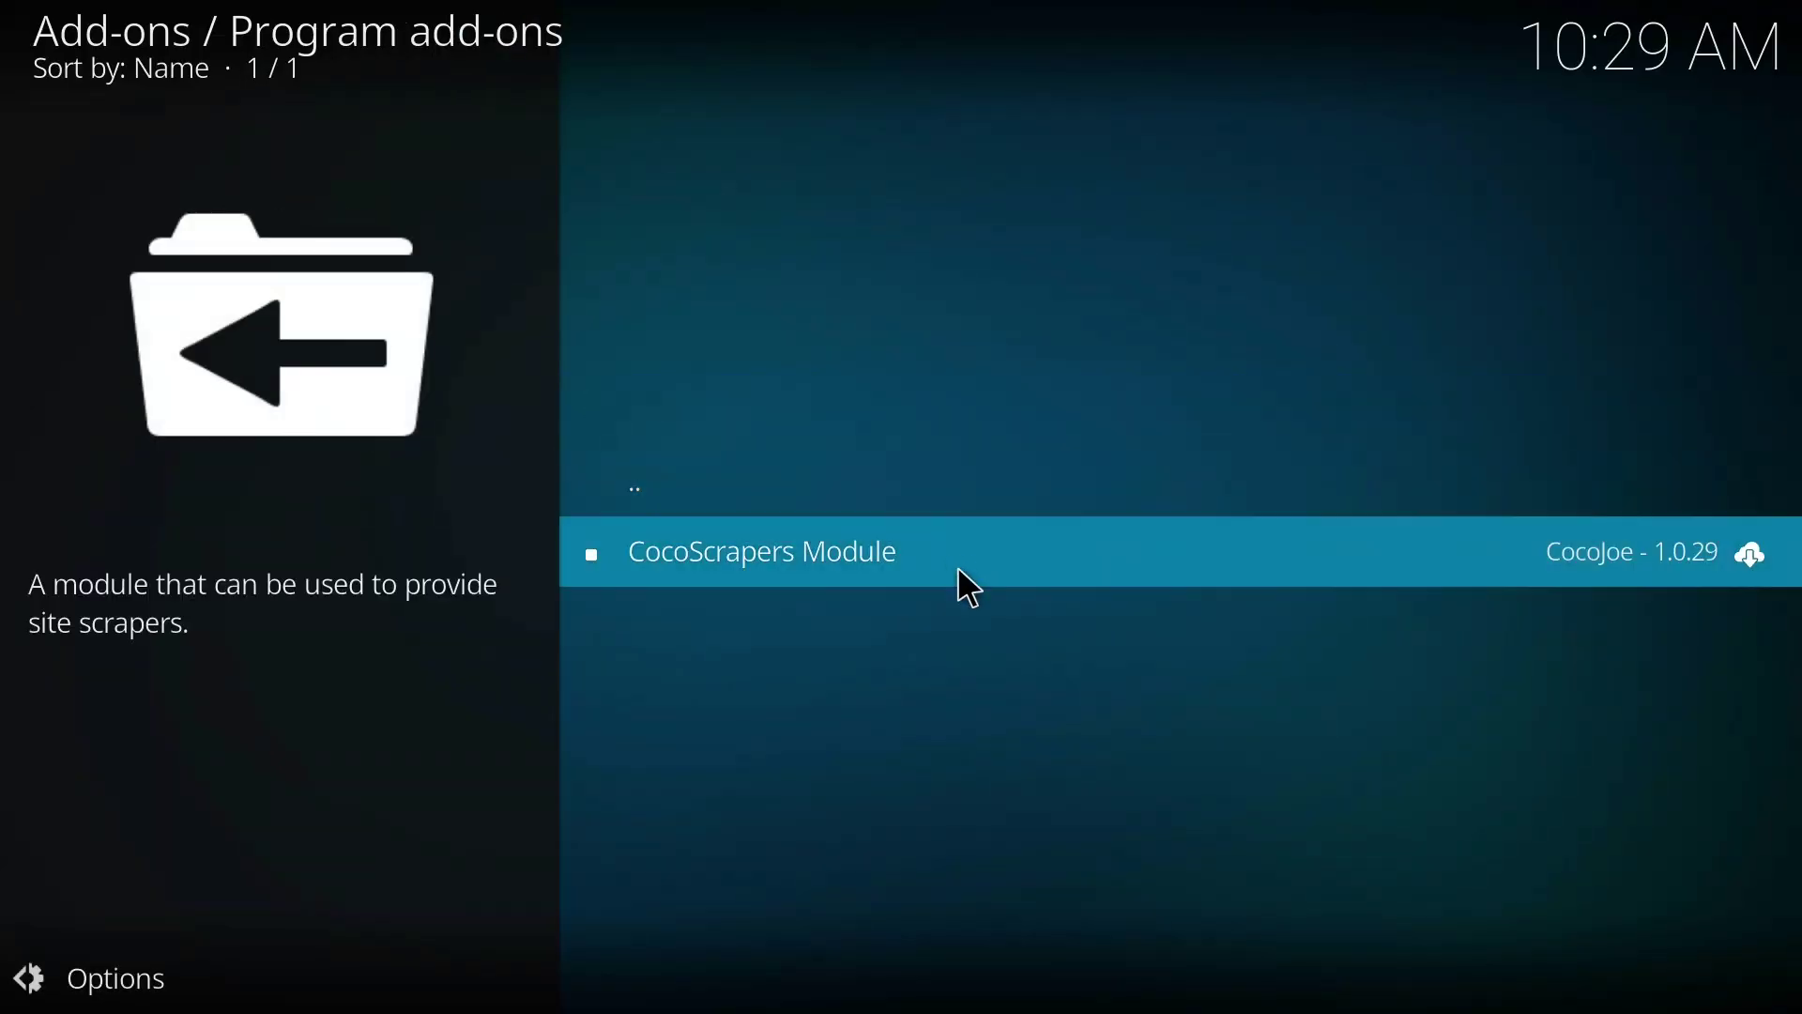
click(957, 567)
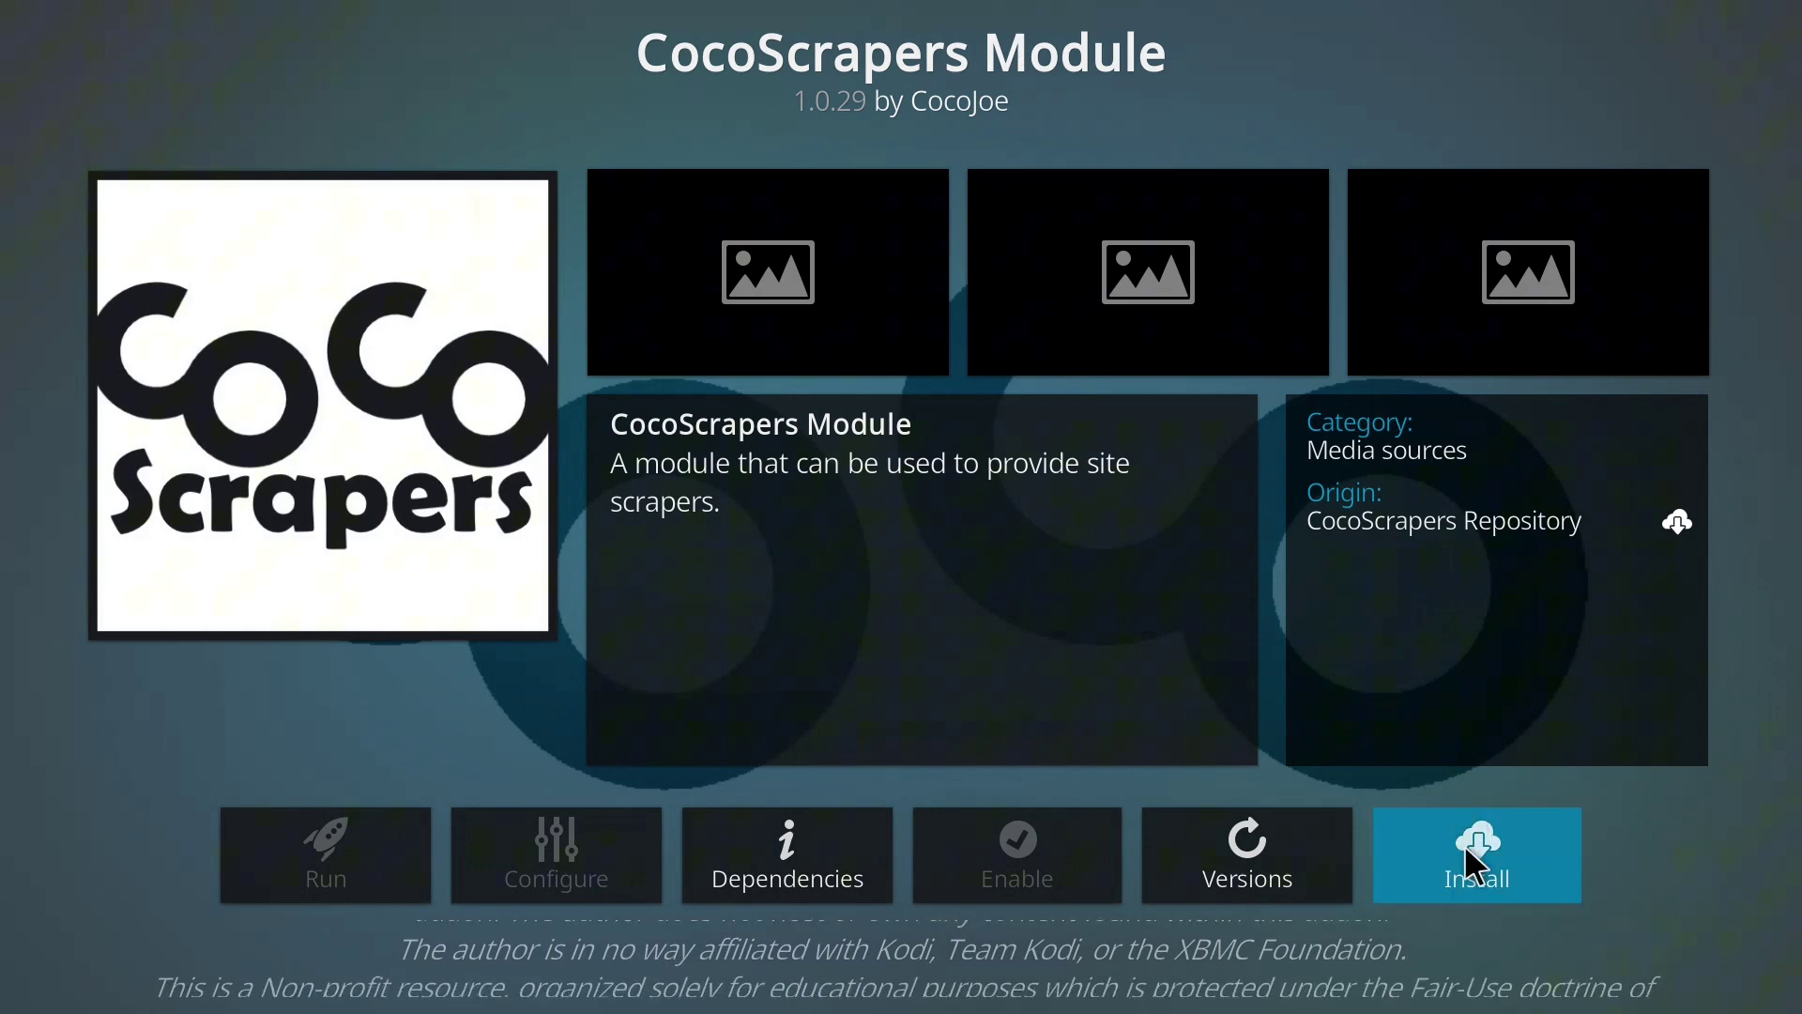
click(1477, 868)
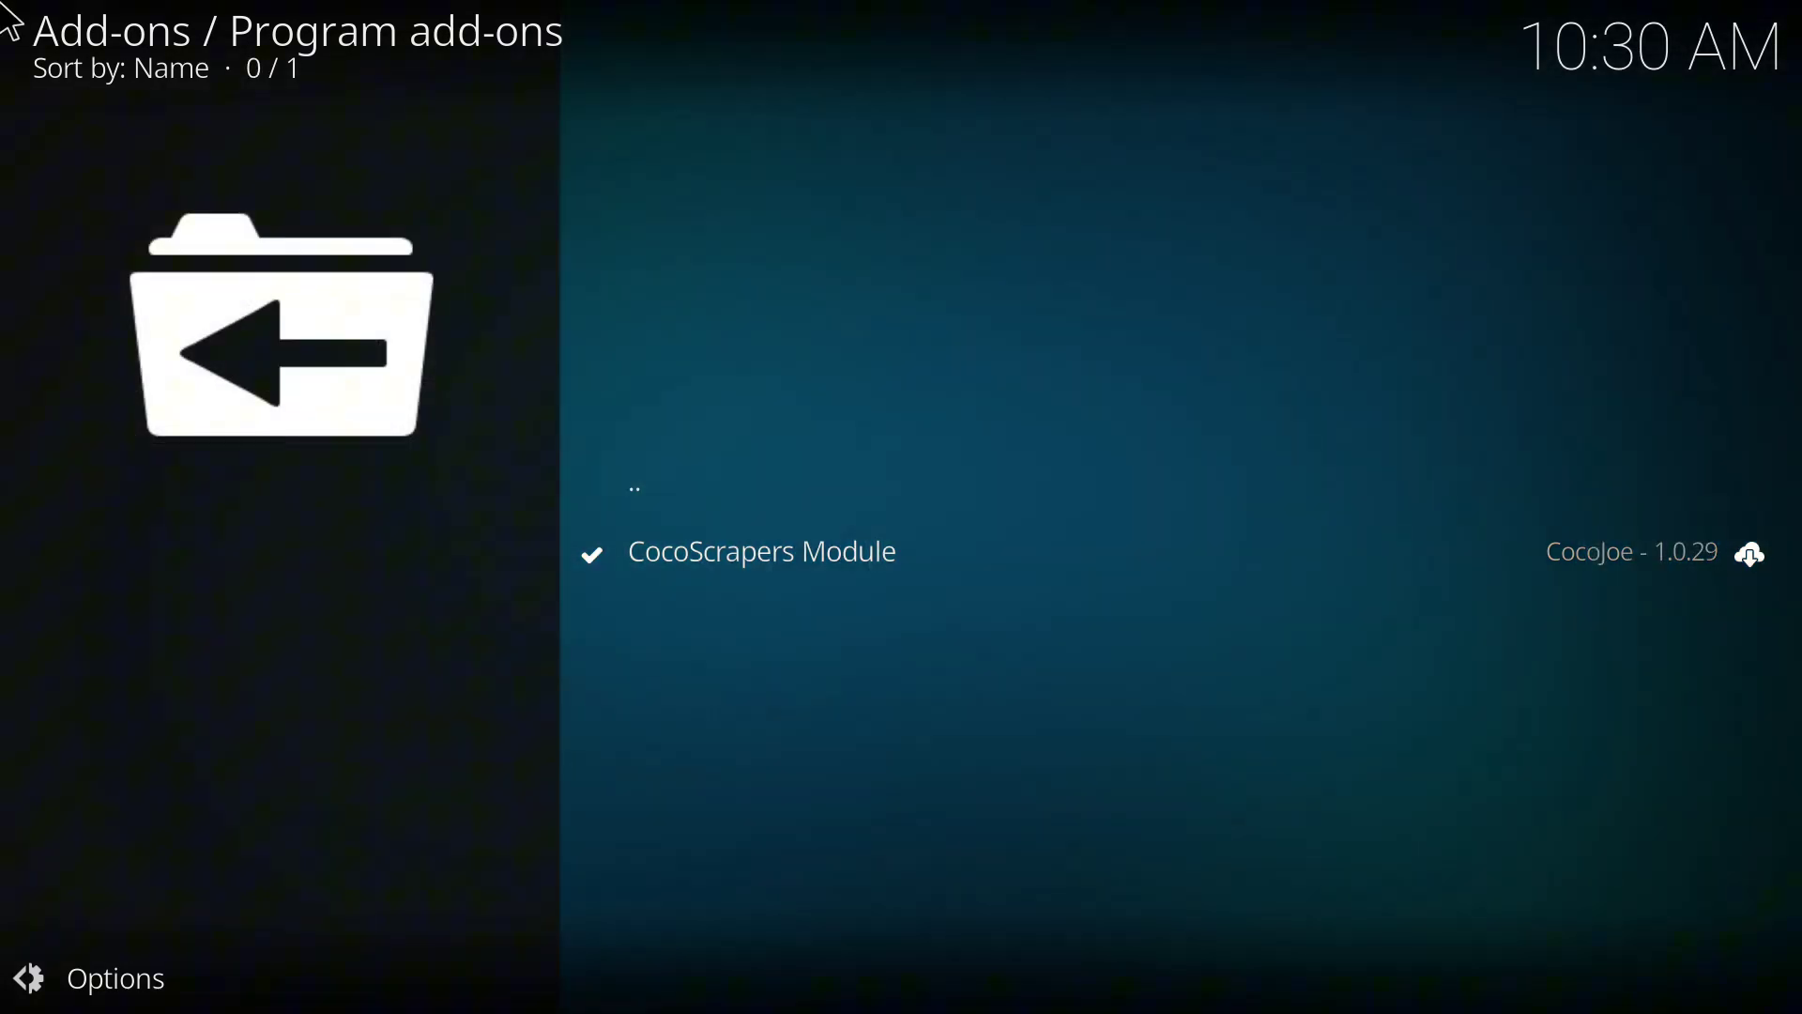
Return to the home screen and open the list of installed video add-ons.
key(BackSpace)
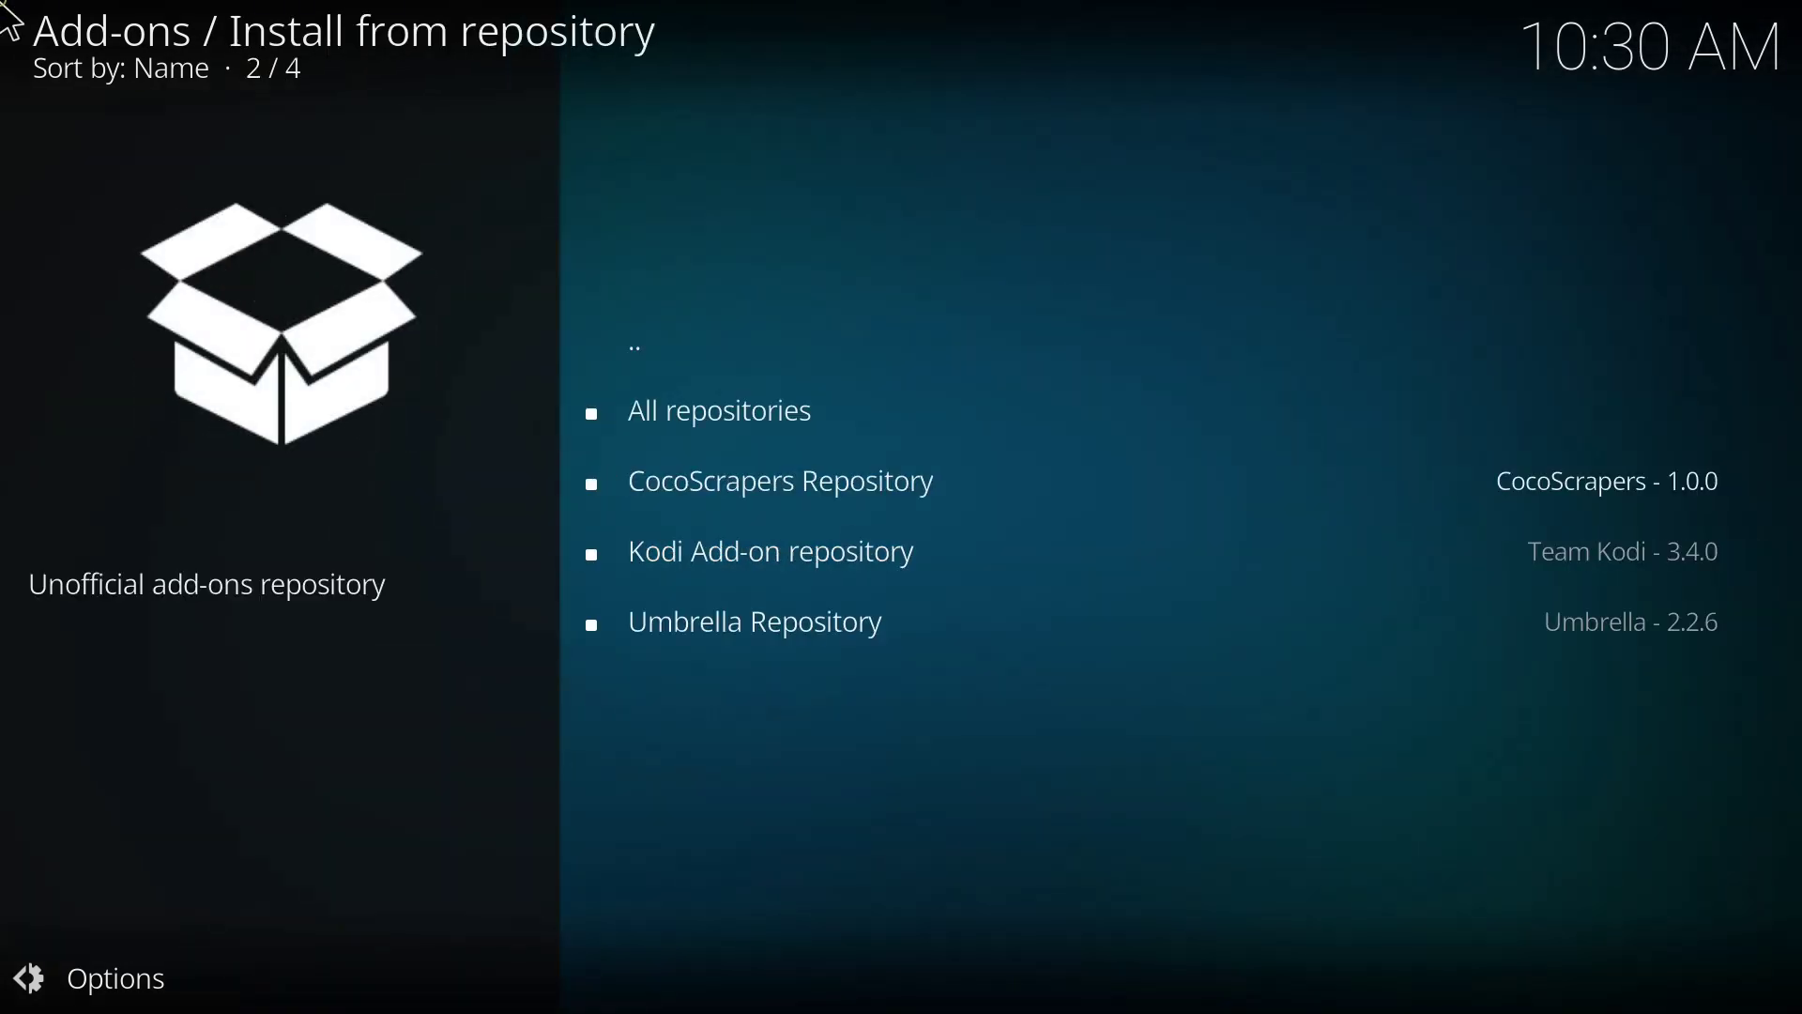
key(BackSpace)
key(BackSpace)
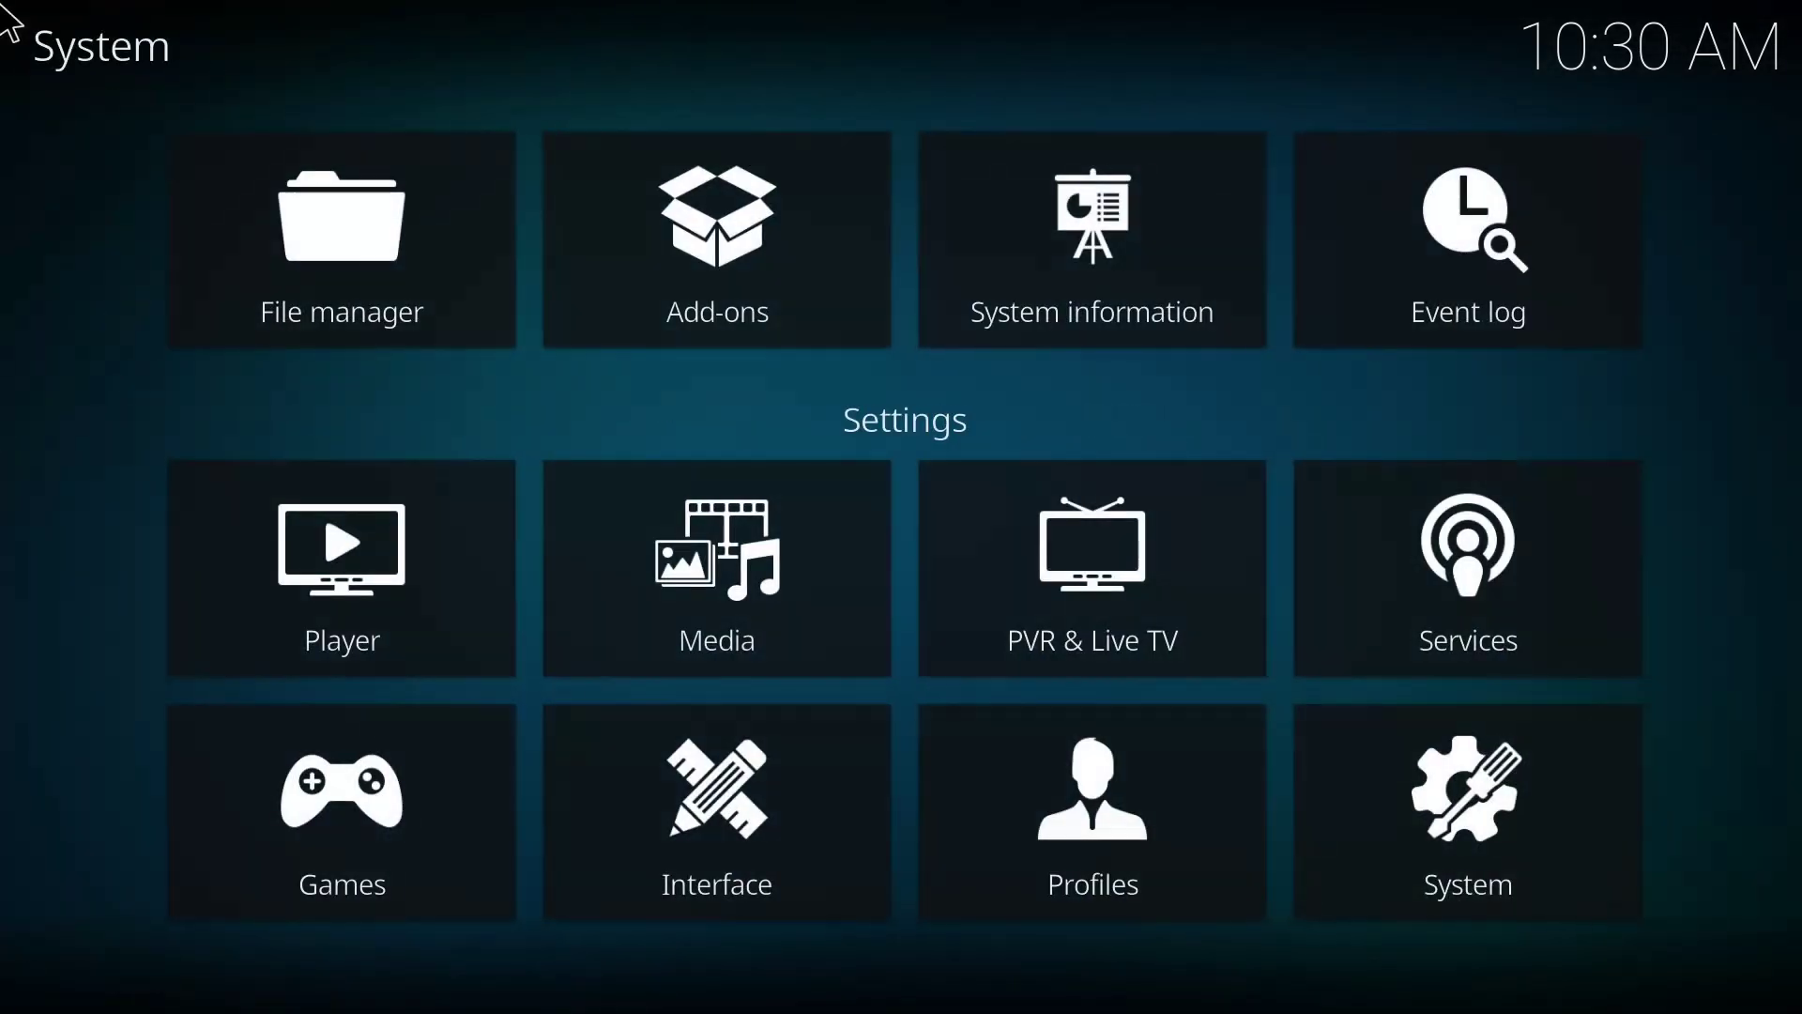
key(BackSpace)
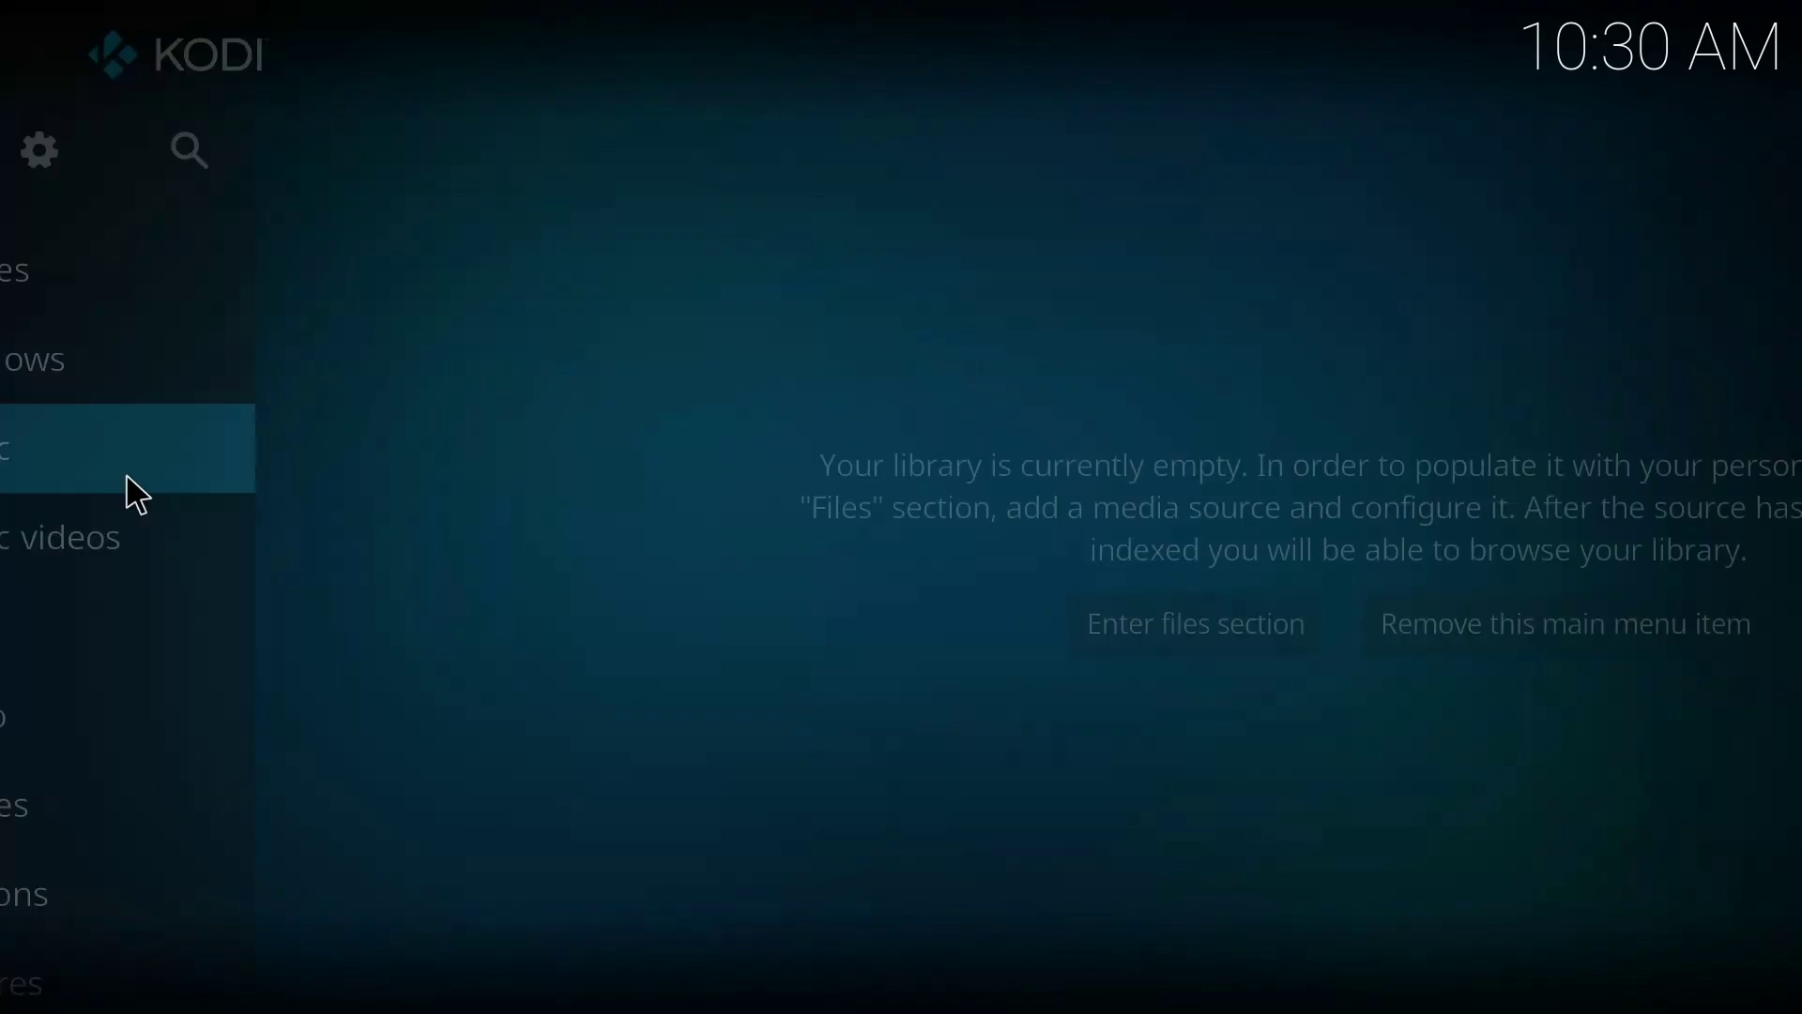
click(194, 920)
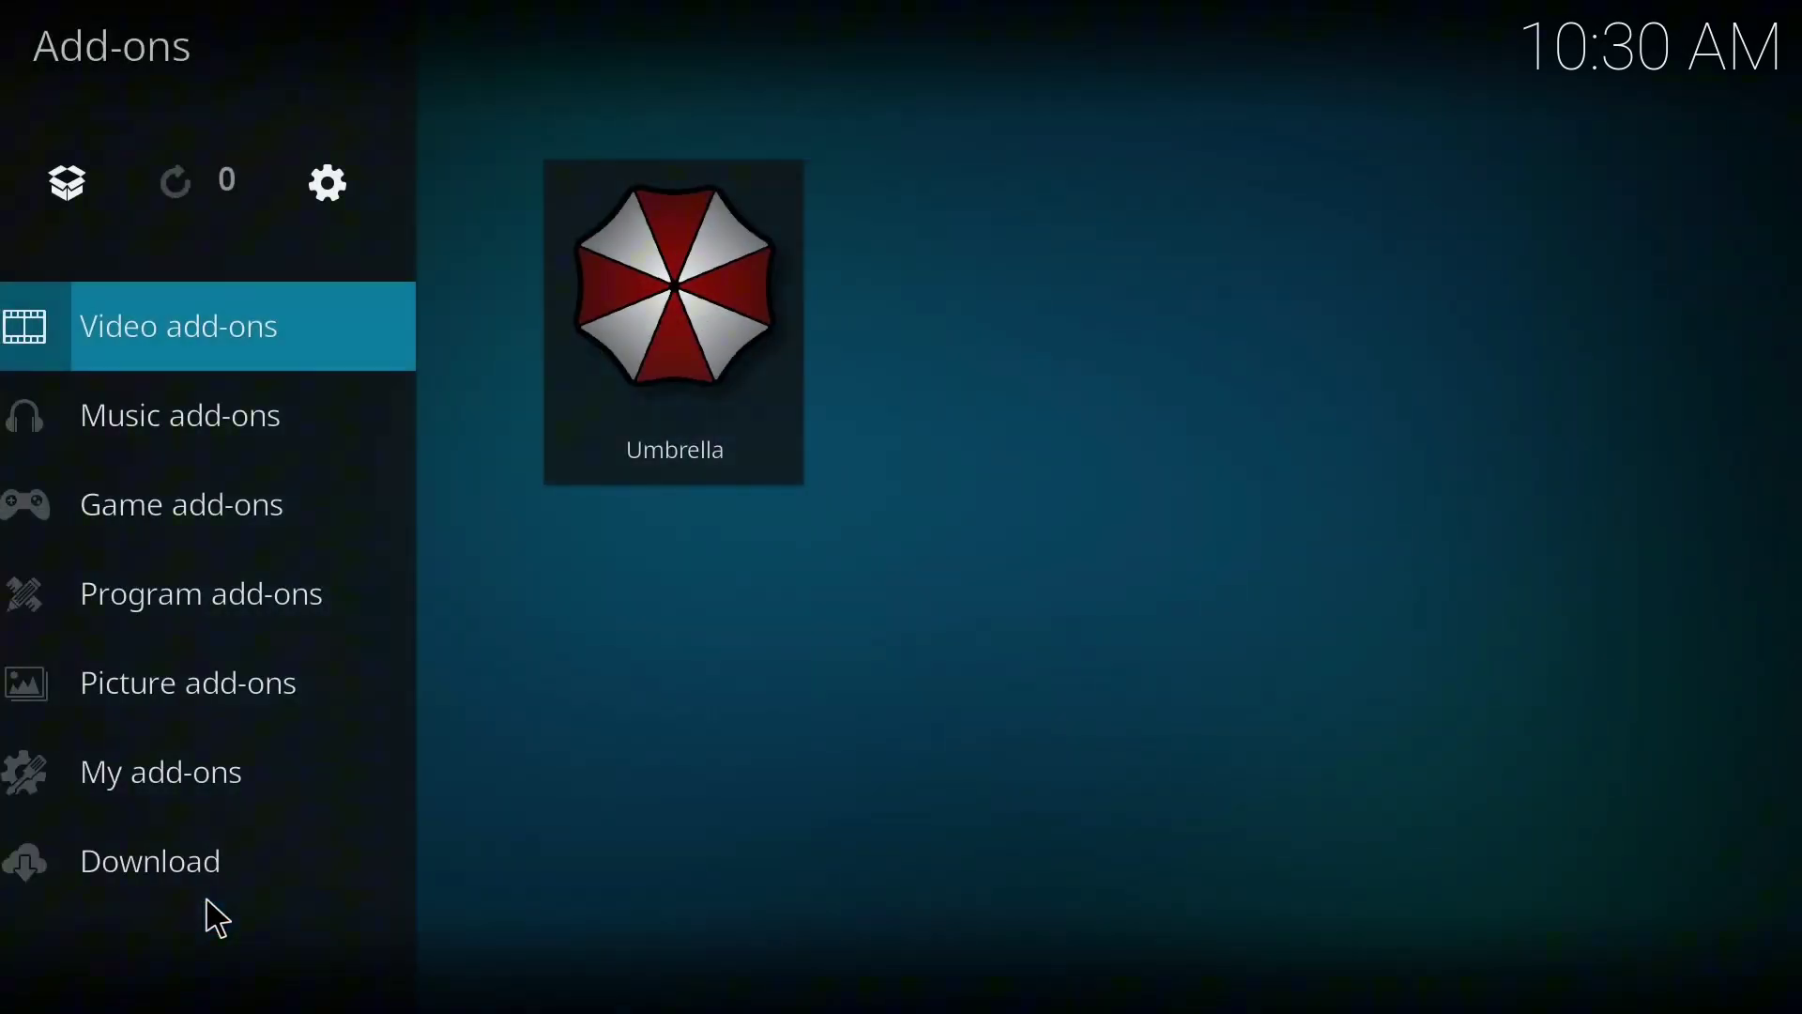
click(208, 343)
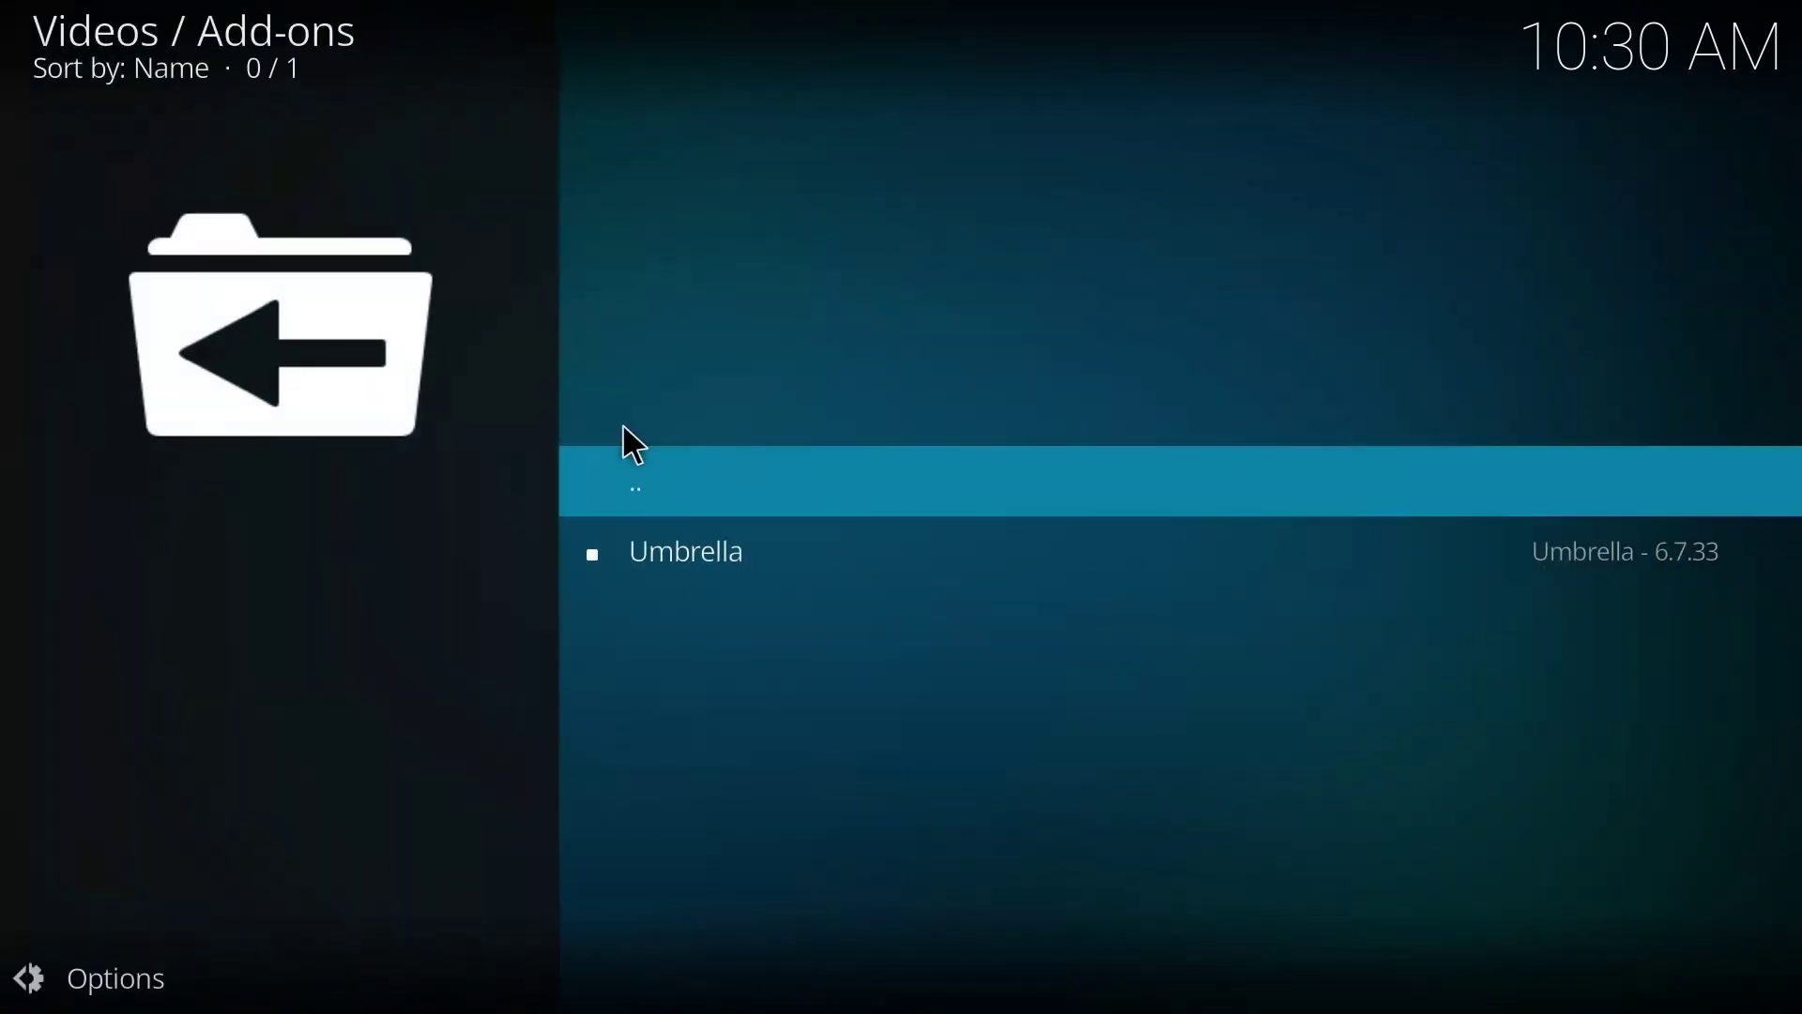